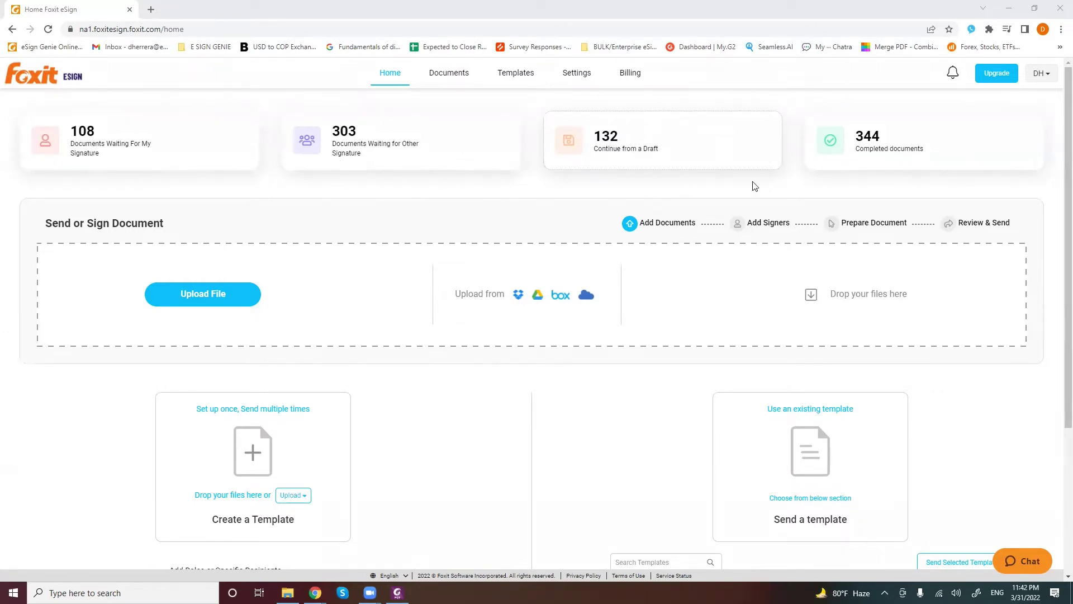
Browse the eSign home page, briefly opening and closing the support live chat
{"action": "scroll", "coordinate": [970, 157], "scroll_direction": "down", "scroll_amount": 1}
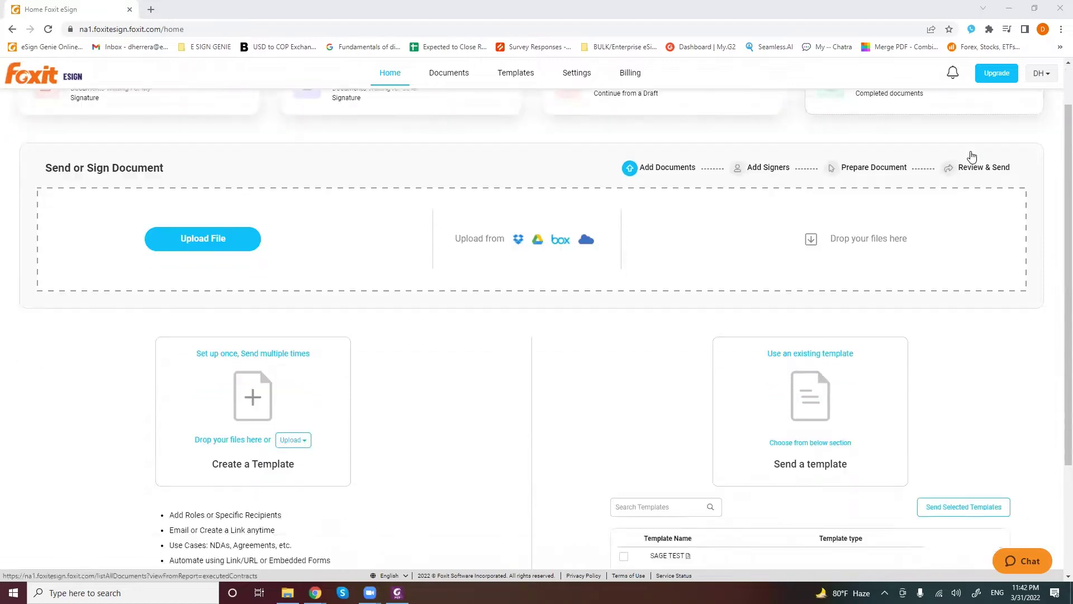
{"action": "scroll", "coordinate": [13, 146], "scroll_direction": "down", "scroll_amount": 1}
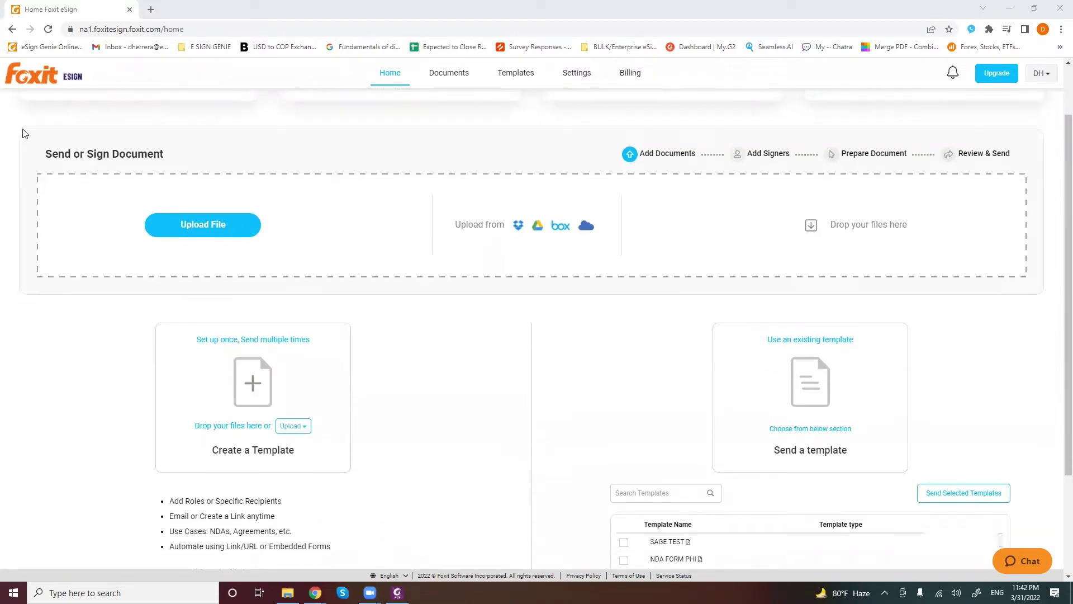
{"action": "scroll", "coordinate": [17, 145], "scroll_direction": "up", "scroll_amount": 1}
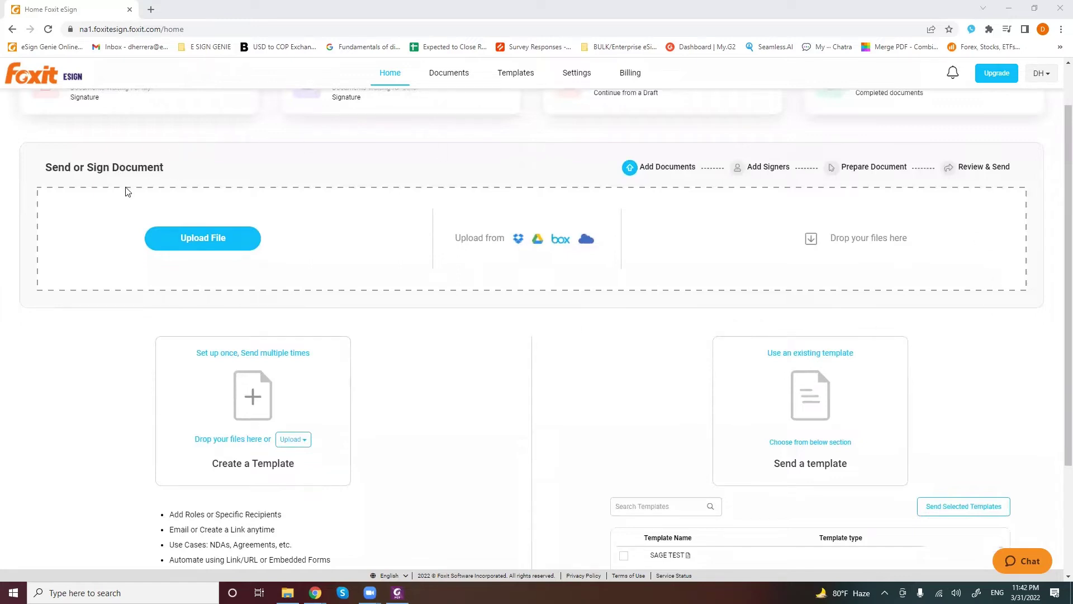
{"action": "scroll", "coordinate": [308, 273], "scroll_direction": "down", "scroll_amount": 1}
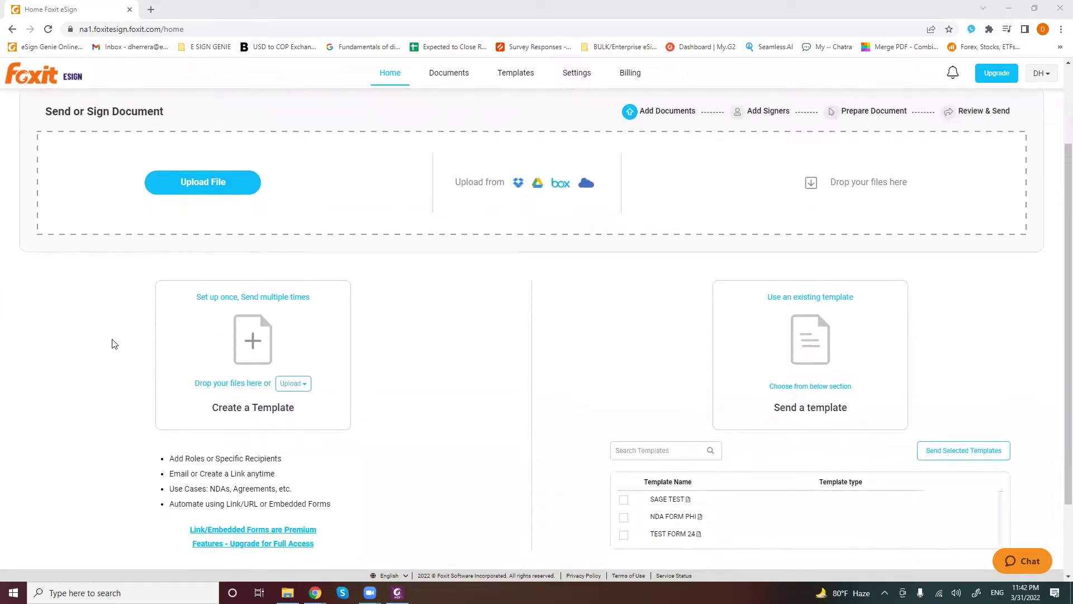
{"action": "scroll", "coordinate": [254, 355], "scroll_direction": "down", "scroll_amount": 1}
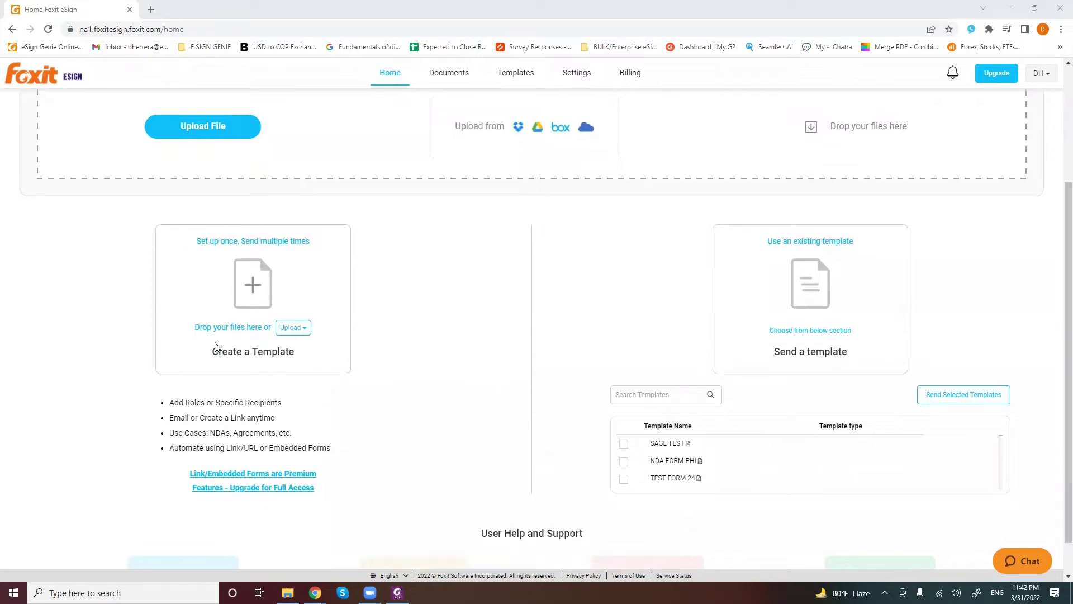
{"action": "scroll", "coordinate": [215, 347], "scroll_direction": "up", "scroll_amount": 3}
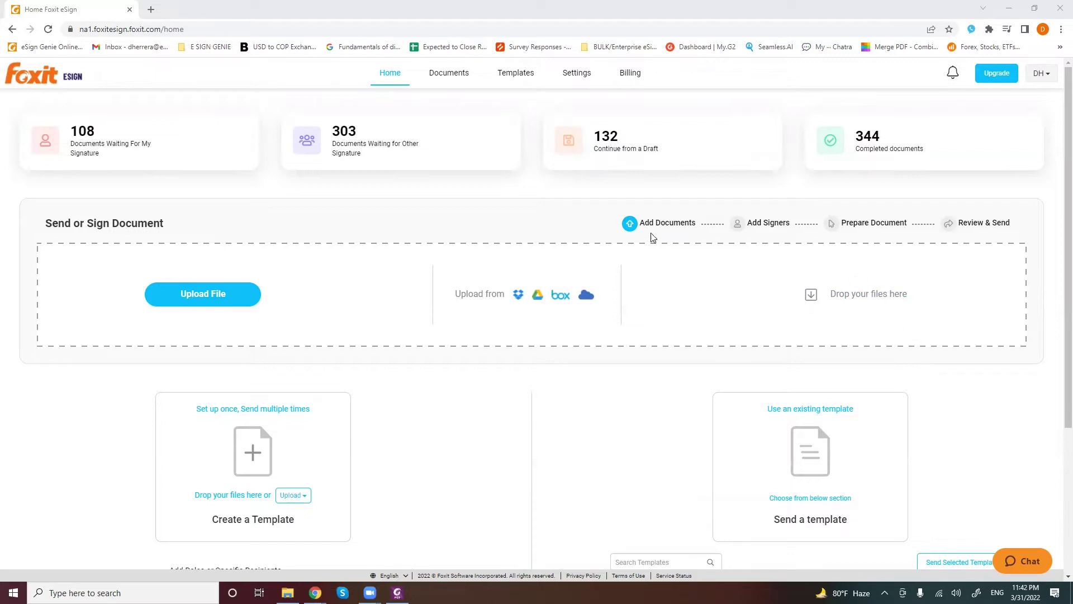
{"action": "scroll", "coordinate": [432, 468], "scroll_direction": "down", "scroll_amount": 2}
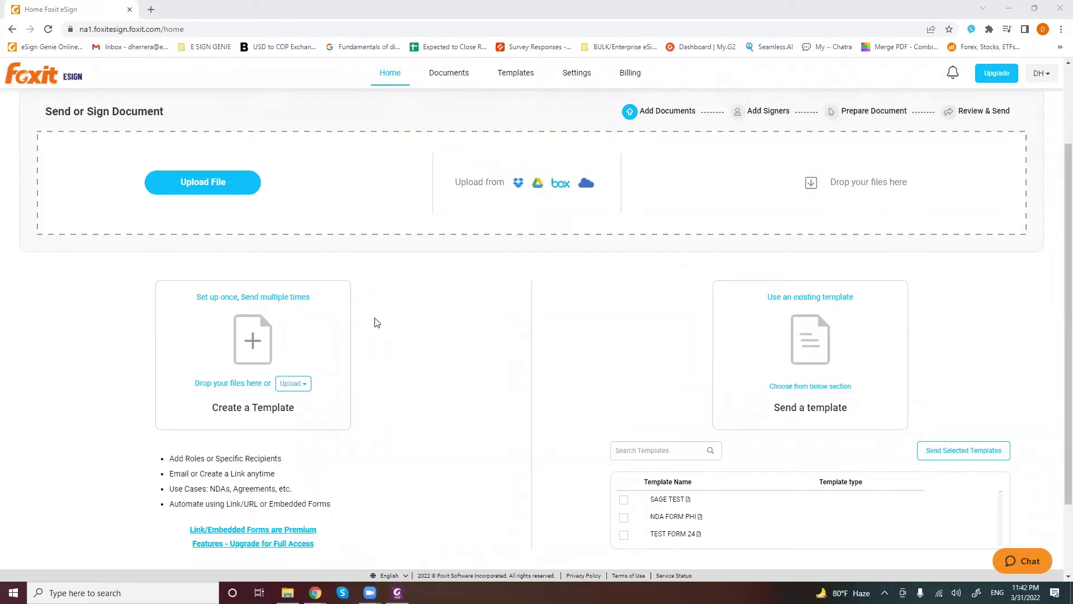
{"action": "scroll", "coordinate": [360, 390], "scroll_direction": "down", "scroll_amount": 1}
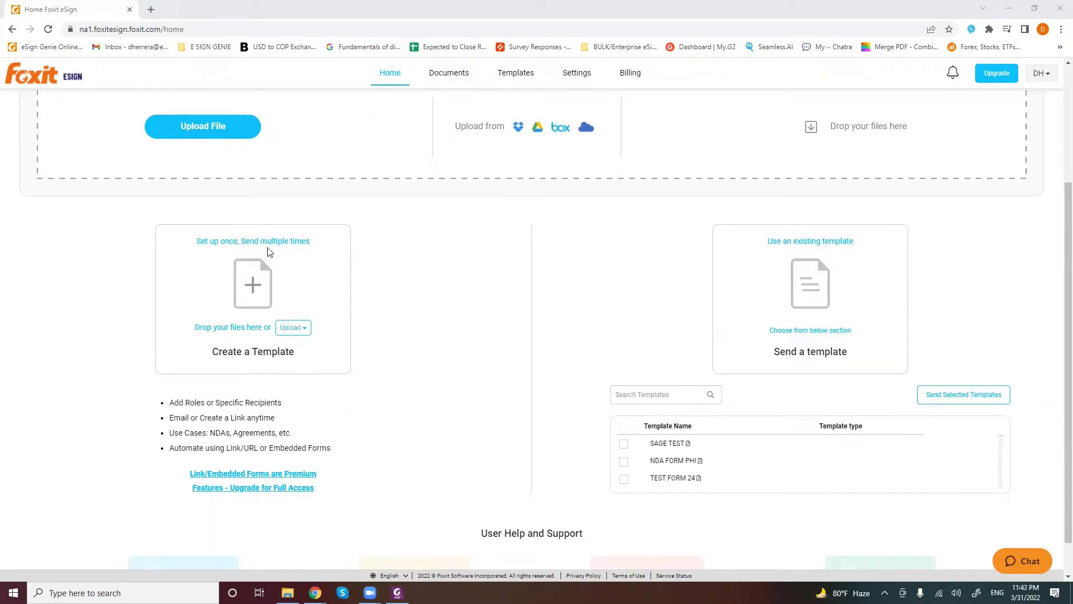
{"action": "scroll", "coordinate": [303, 250], "scroll_direction": "down", "scroll_amount": 1}
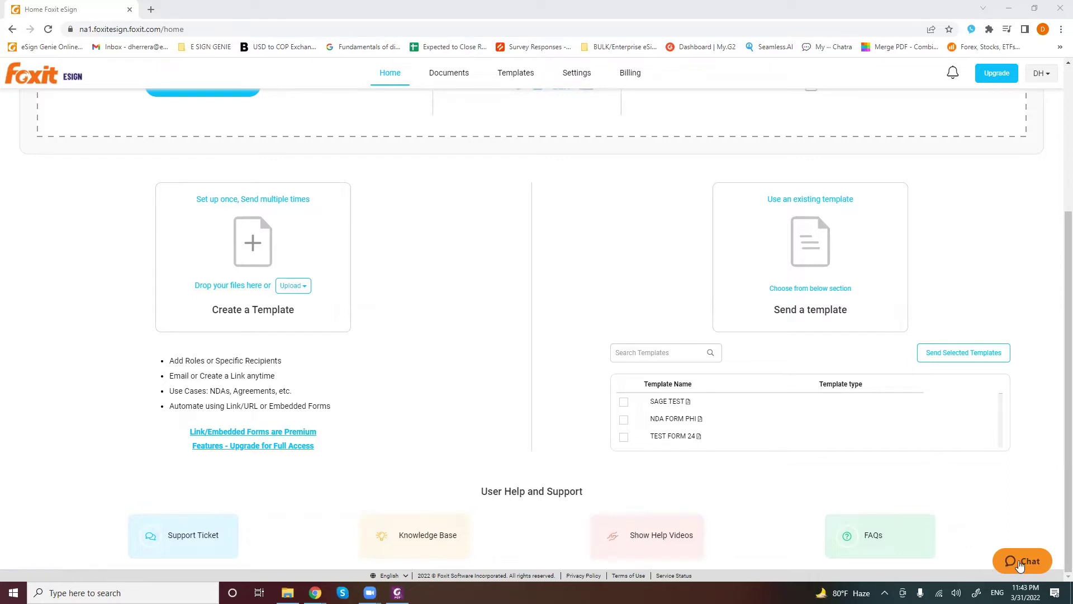
{"action": "left_click", "coordinate": [1019, 563]}
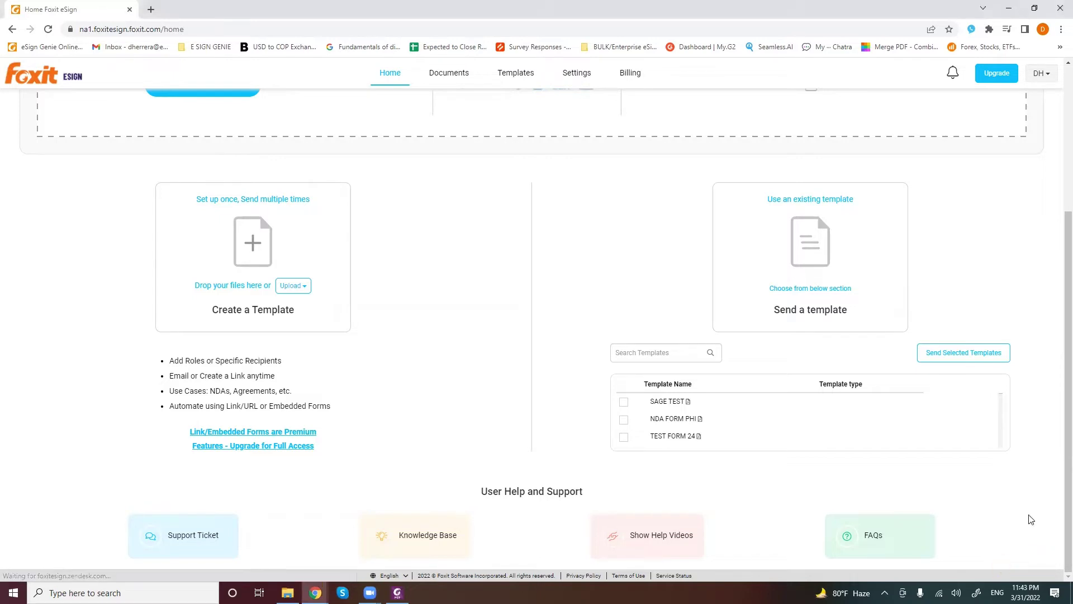
{"action": "scroll", "coordinate": [1008, 469], "scroll_direction": "down", "scroll_amount": 1}
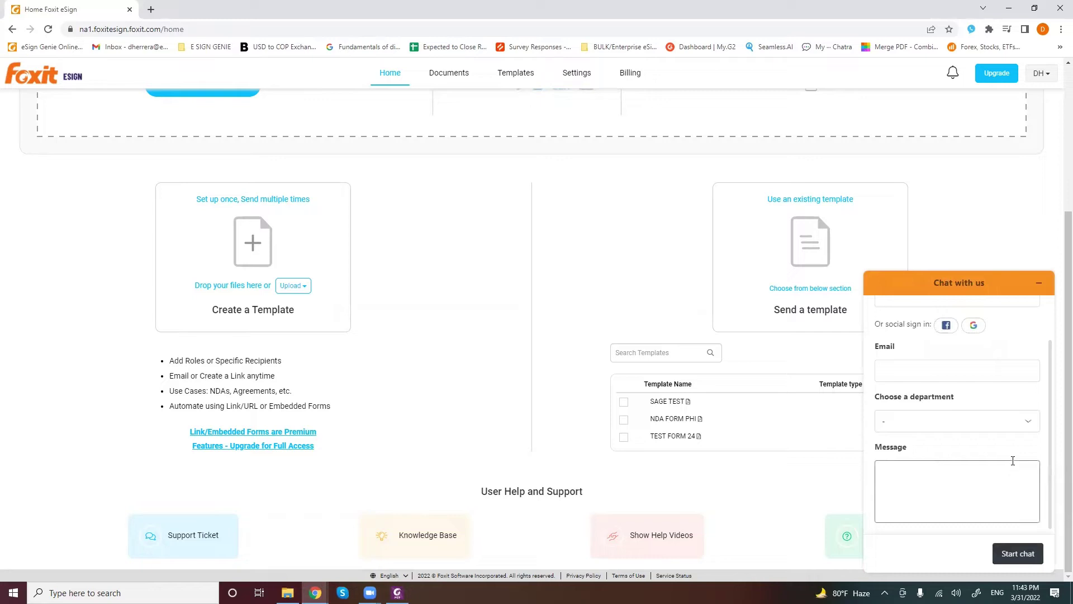
{"action": "scroll", "coordinate": [1015, 444], "scroll_direction": "up", "scroll_amount": 1}
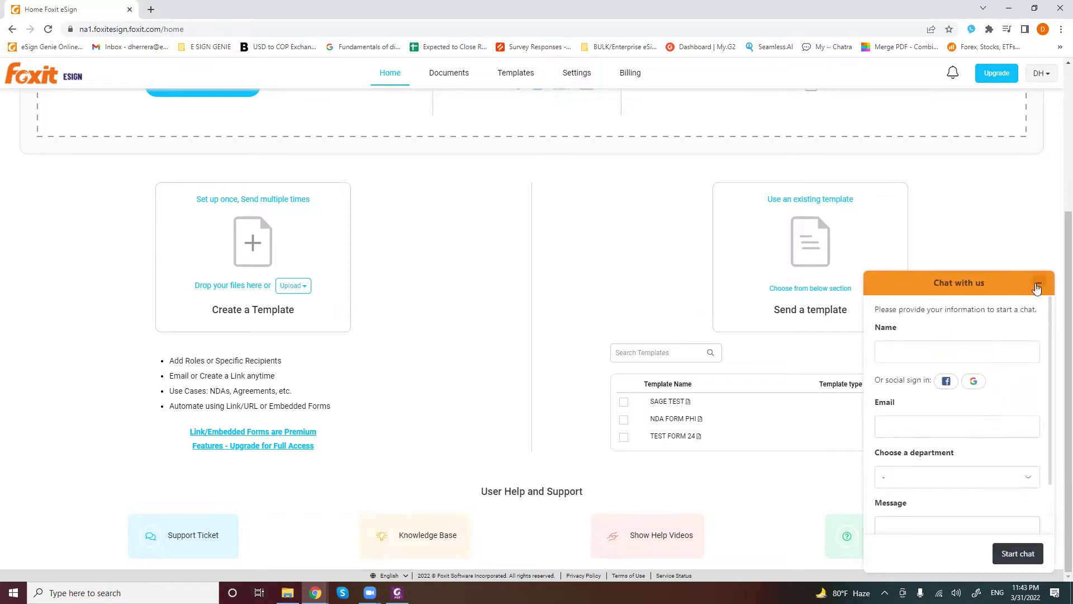
{"action": "left_click", "coordinate": [1039, 283]}
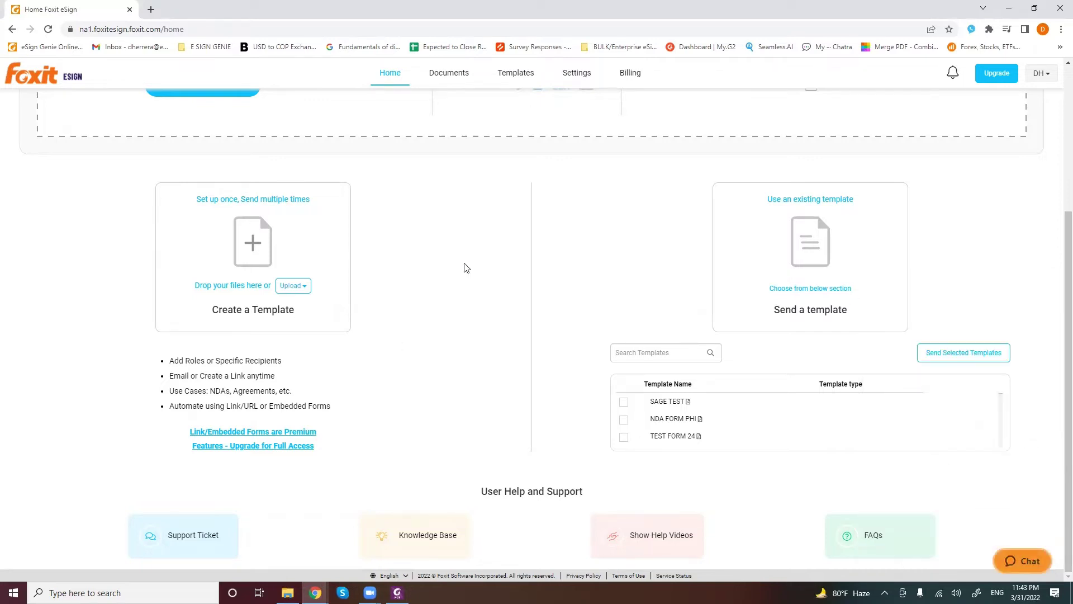
Upload Foxit eSign Document Demo Basic.pdf from the desktop as a new template
{"action": "scroll", "coordinate": [468, 313], "scroll_direction": "up", "scroll_amount": 1}
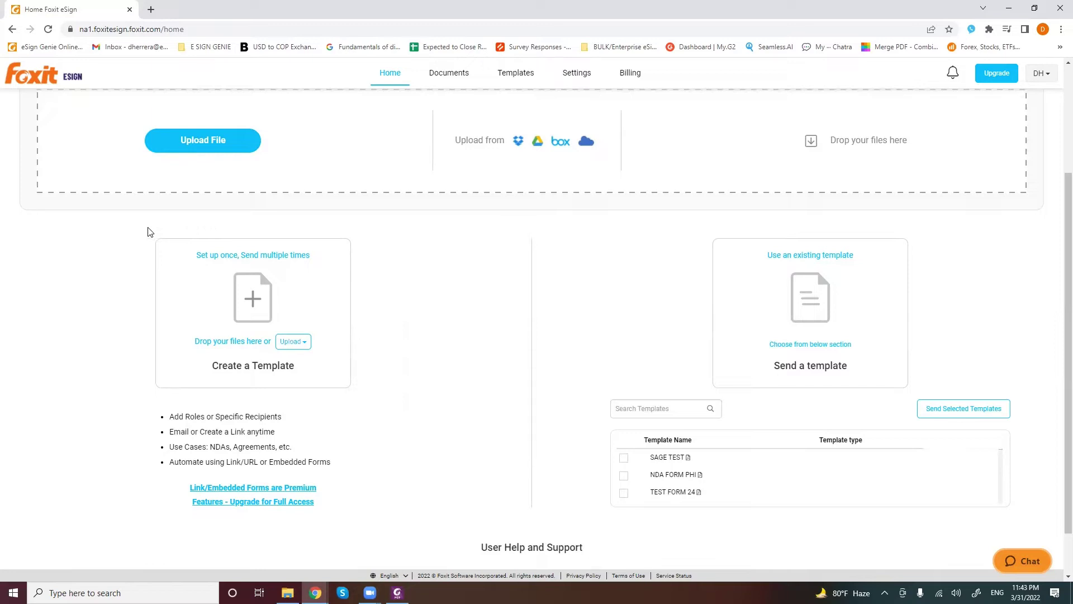
{"action": "scroll", "coordinate": [338, 379], "scroll_direction": "down", "scroll_amount": 1}
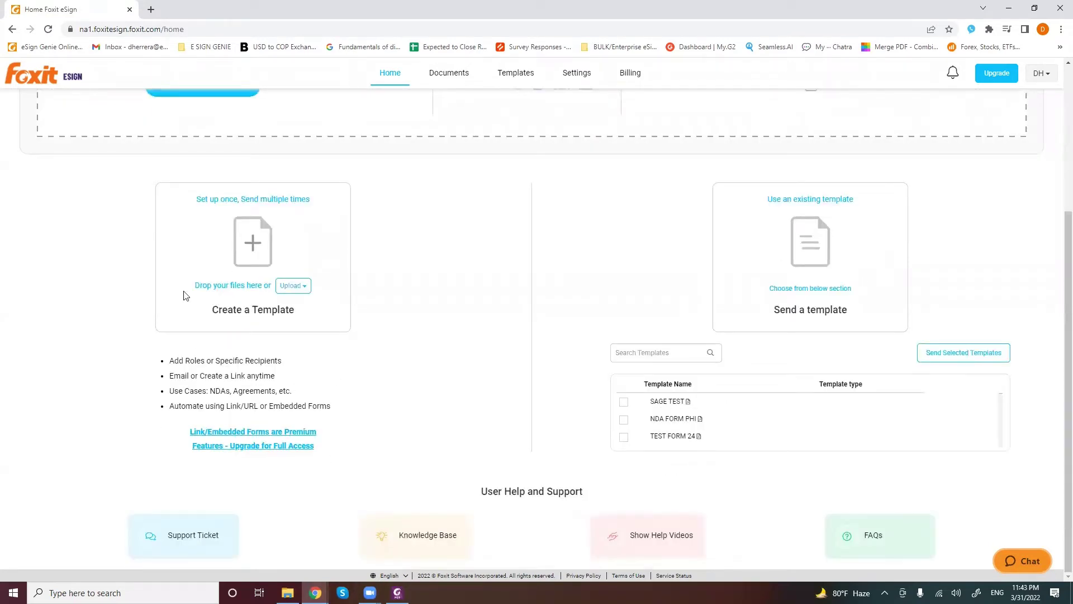
{"action": "left_click", "coordinate": [305, 288]}
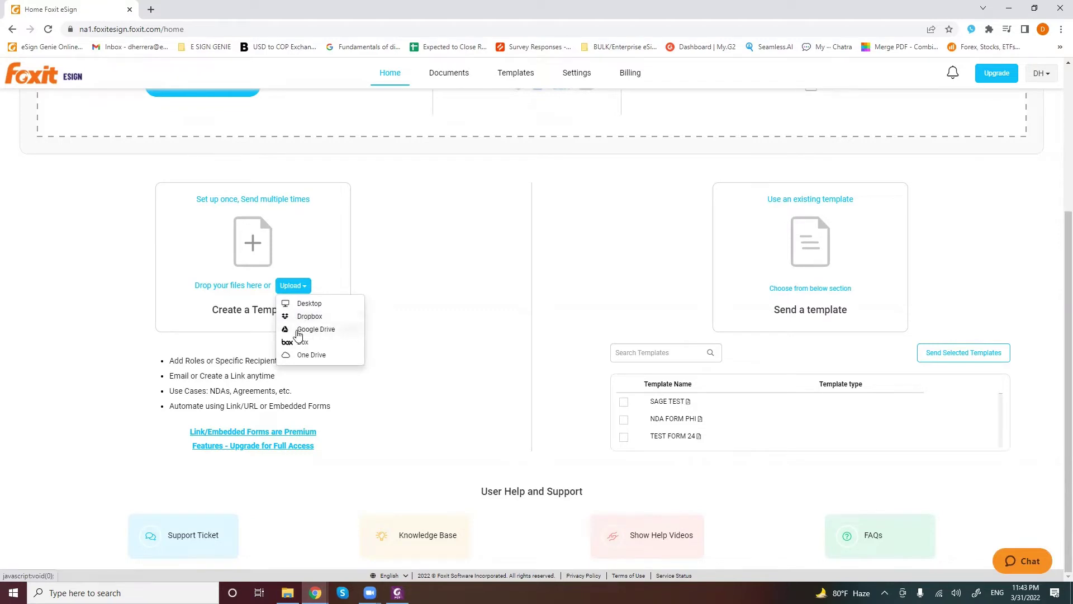
{"action": "left_click", "coordinate": [309, 304]}
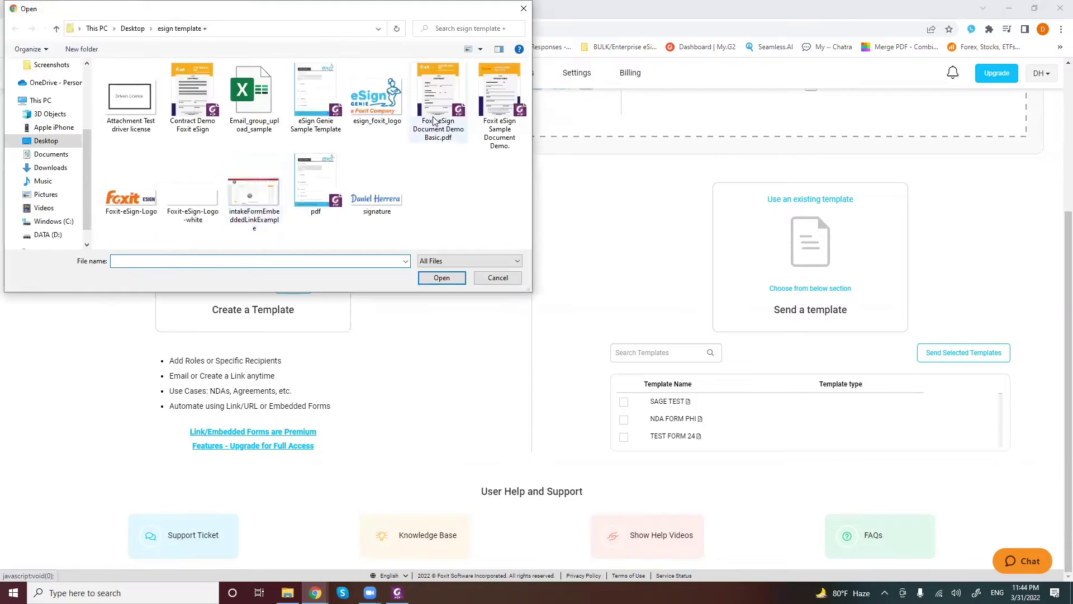
{"action": "left_click", "coordinate": [448, 102]}
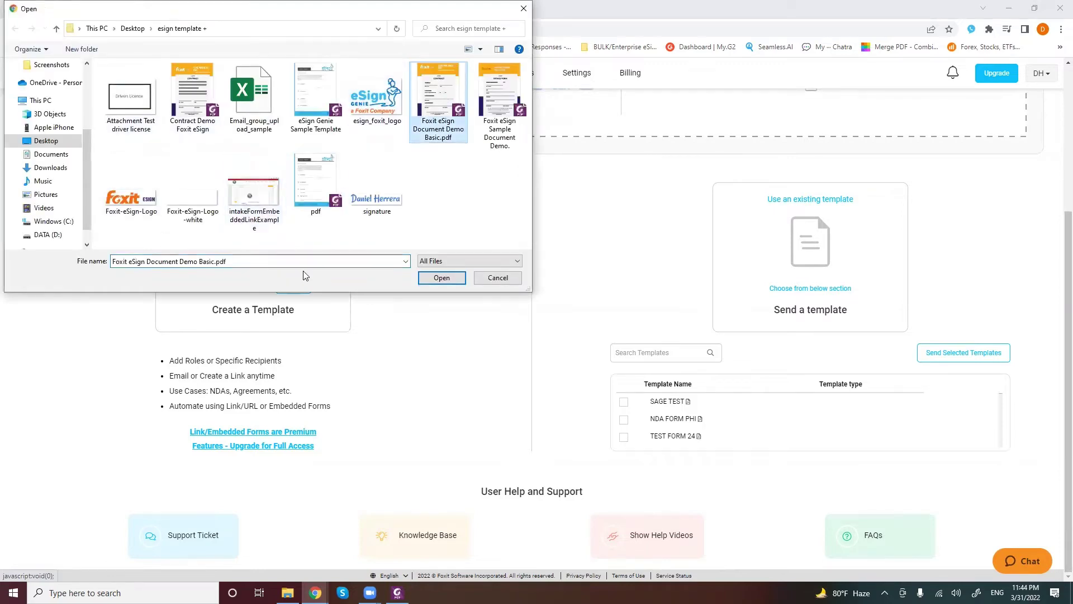
{"action": "left_click", "coordinate": [441, 278]}
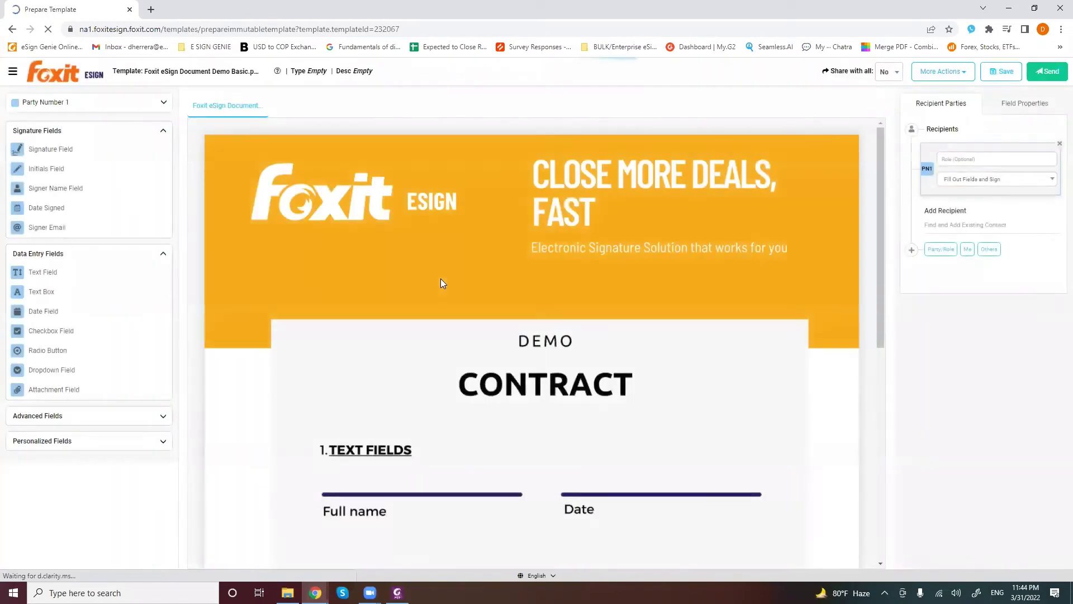
Expand Advanced Fields and scroll through the demo contract preview
{"action": "left_click", "coordinate": [150, 419]}
{"action": "scroll", "coordinate": [580, 255], "scroll_direction": "down", "scroll_amount": 2}
{"action": "scroll", "coordinate": [510, 295], "scroll_direction": "down", "scroll_amount": 2}
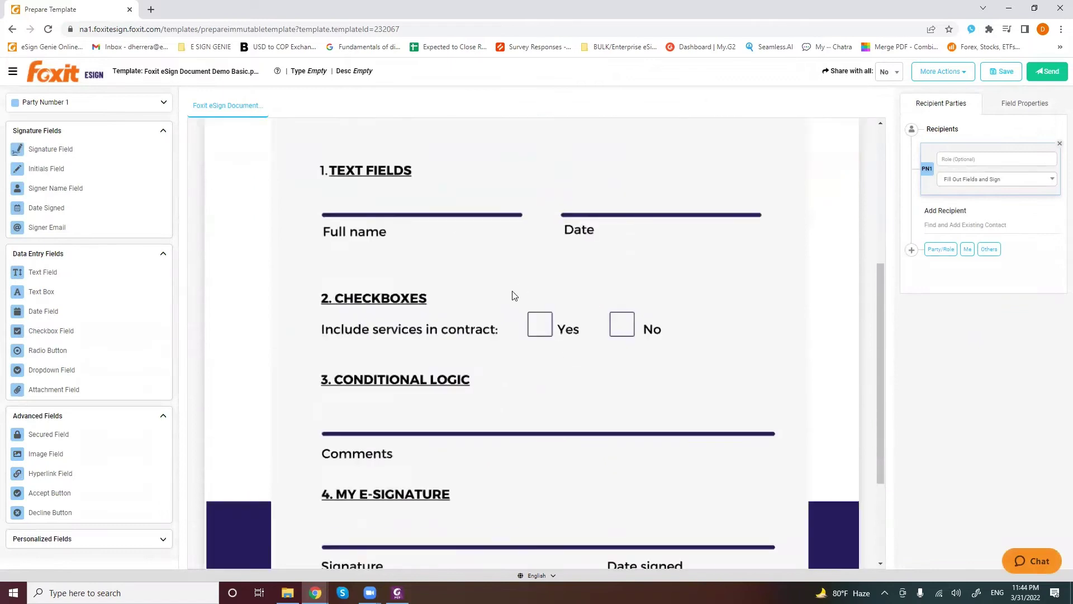
{"action": "scroll", "coordinate": [426, 381], "scroll_direction": "down", "scroll_amount": 2}
{"action": "scroll", "coordinate": [536, 303], "scroll_direction": "up", "scroll_amount": 2}
{"action": "scroll", "coordinate": [536, 303], "scroll_direction": "up", "scroll_amount": 3}
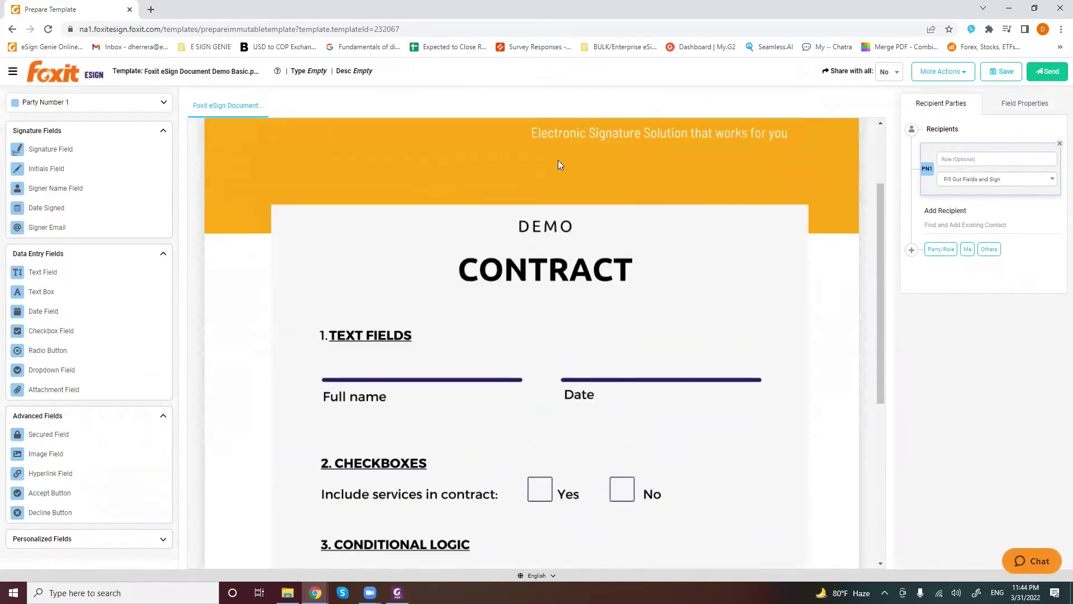
{"action": "scroll", "coordinate": [557, 163], "scroll_direction": "down", "scroll_amount": 2}
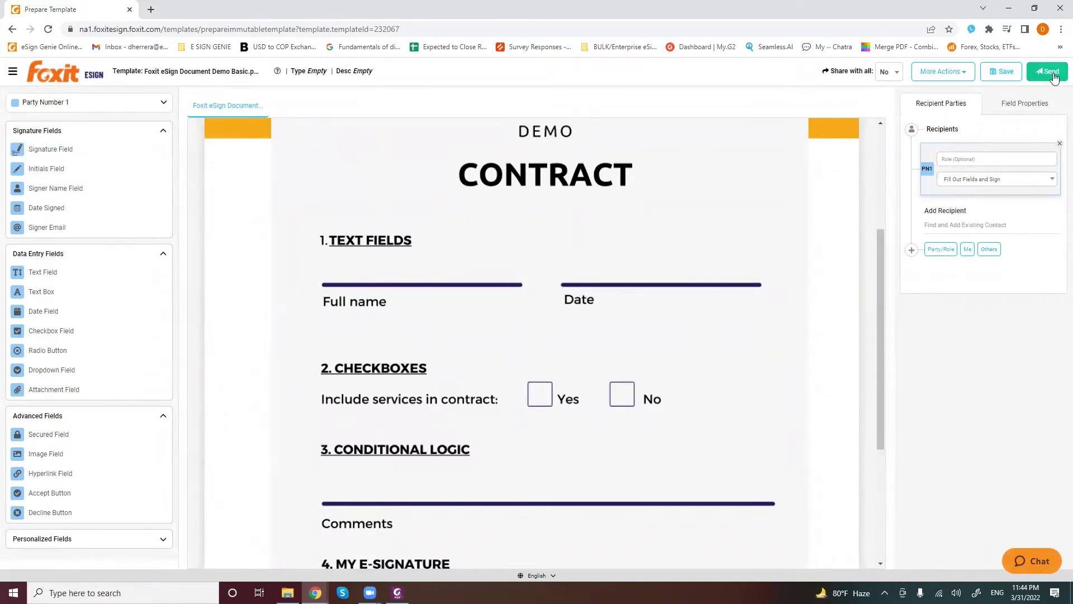
{"action": "scroll", "coordinate": [384, 241], "scroll_direction": "up", "scroll_amount": 3}
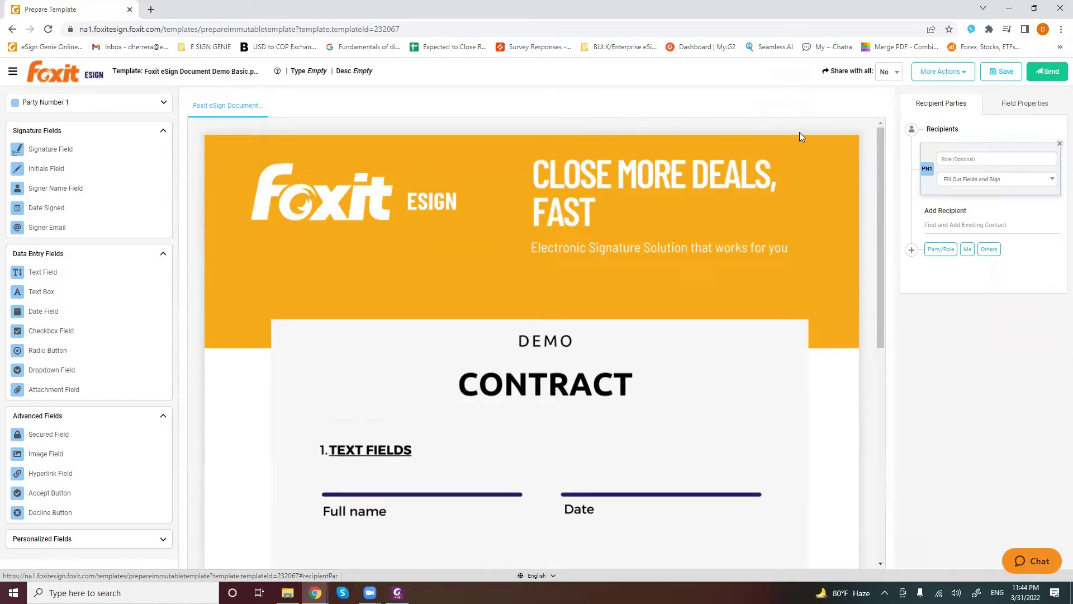
{"action": "scroll", "coordinate": [793, 234], "scroll_direction": "down", "scroll_amount": 1}
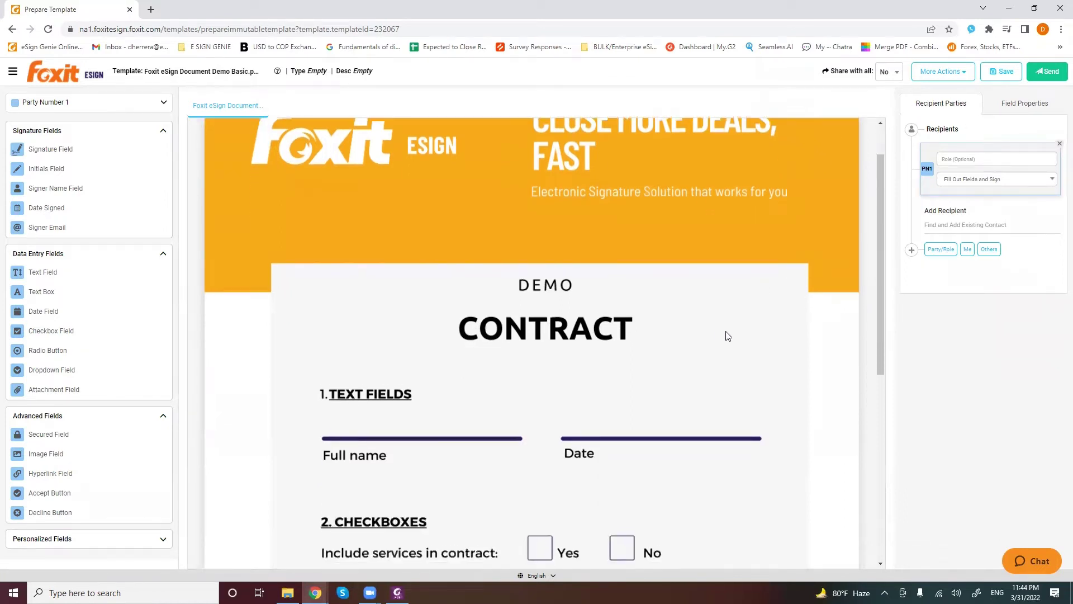
{"action": "scroll", "coordinate": [733, 336], "scroll_direction": "down", "scroll_amount": 2}
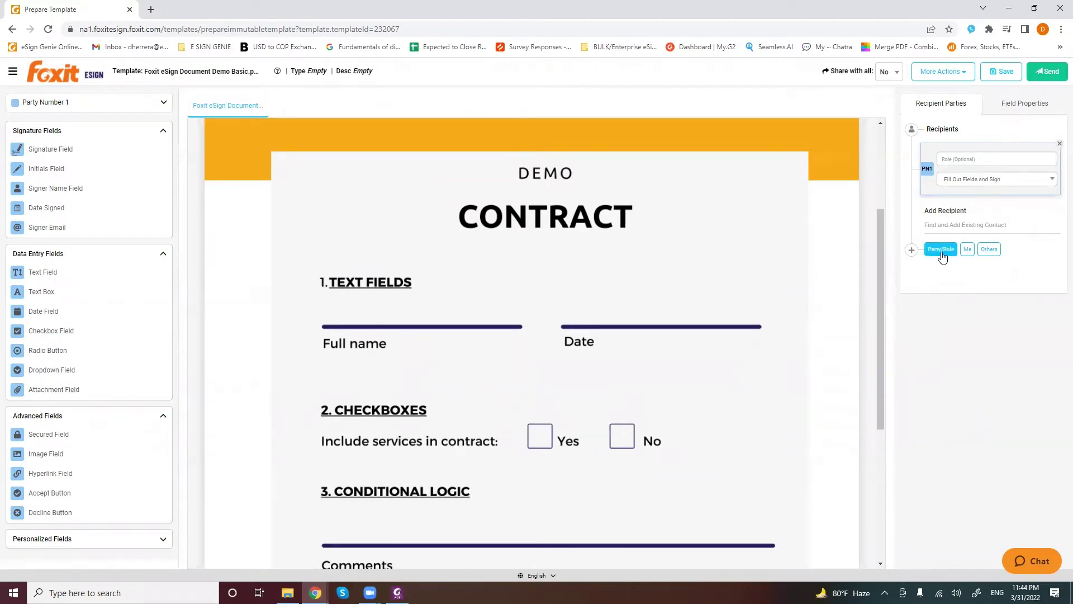
Add recipient parties PN2, PN3 and PN4 to the template
{"action": "left_click", "coordinate": [944, 255]}
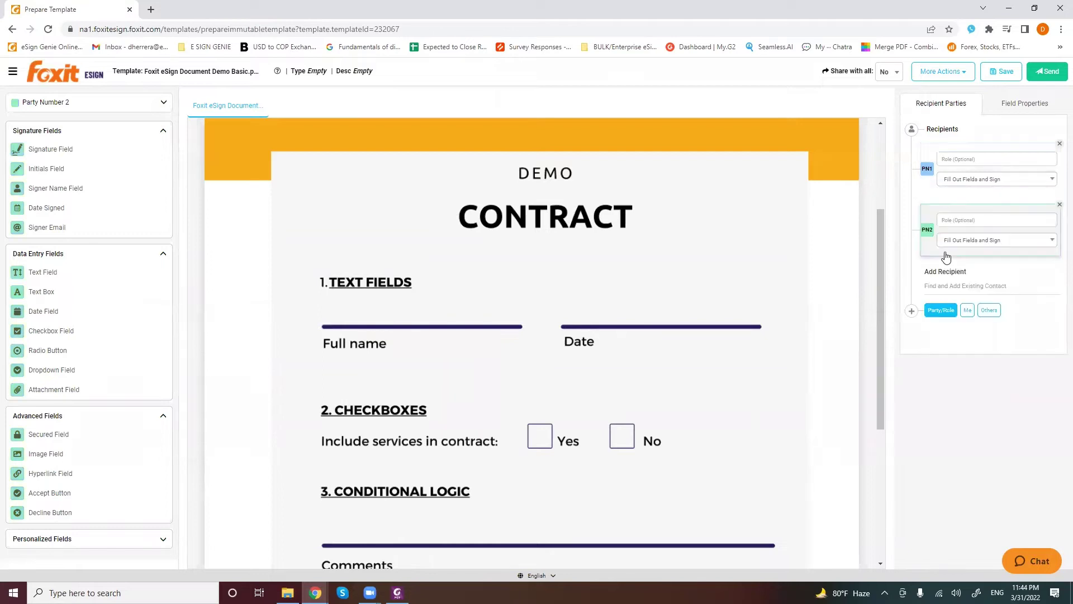
{"action": "left_click", "coordinate": [943, 311]}
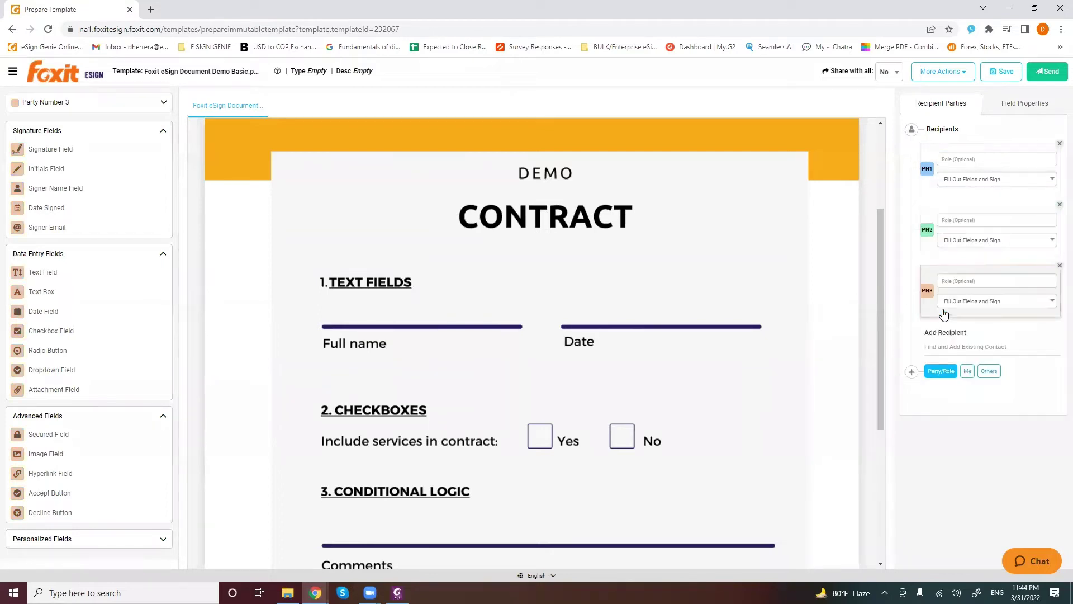
{"action": "left_click", "coordinate": [941, 371]}
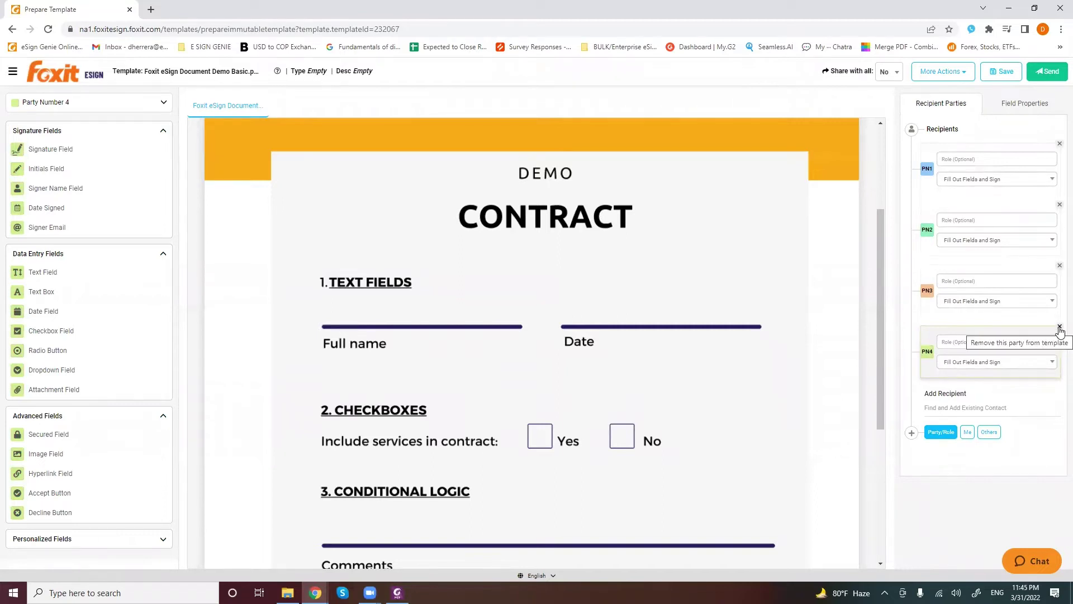
Delete the PN4, PN3, PN2 and PN1 recipient cards so no parties remain
{"action": "left_click", "coordinate": [1059, 329]}
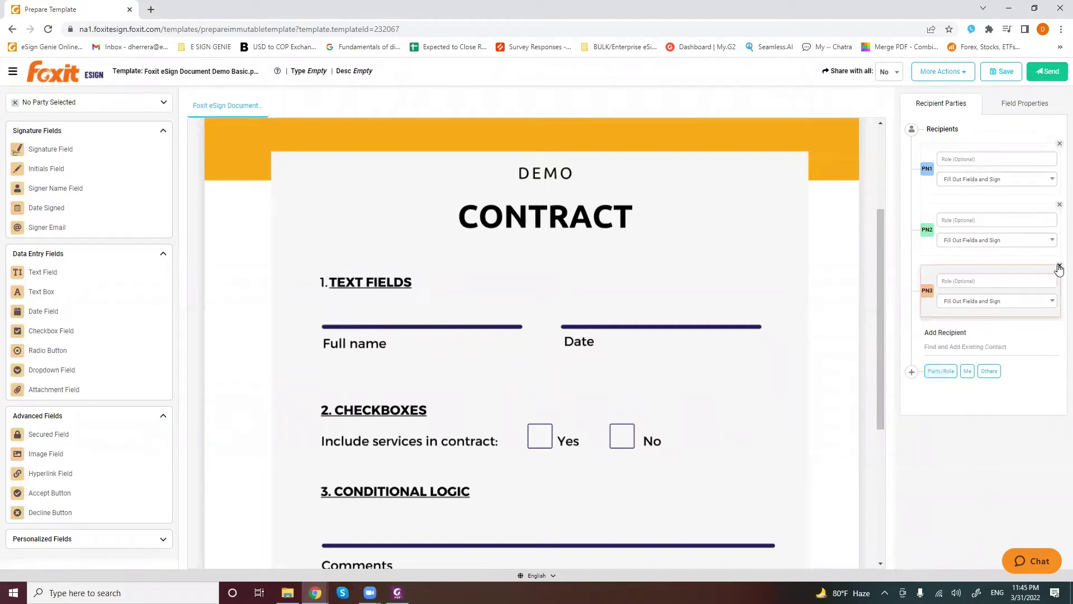
{"action": "left_click", "coordinate": [1060, 268]}
{"action": "left_click", "coordinate": [1060, 204]}
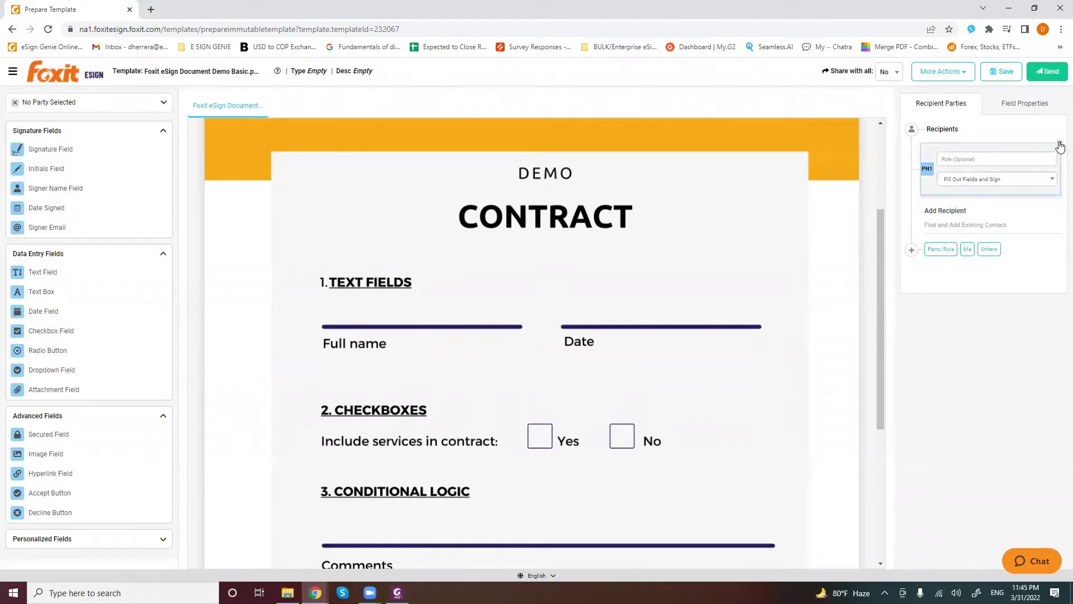
{"action": "left_click", "coordinate": [1059, 147]}
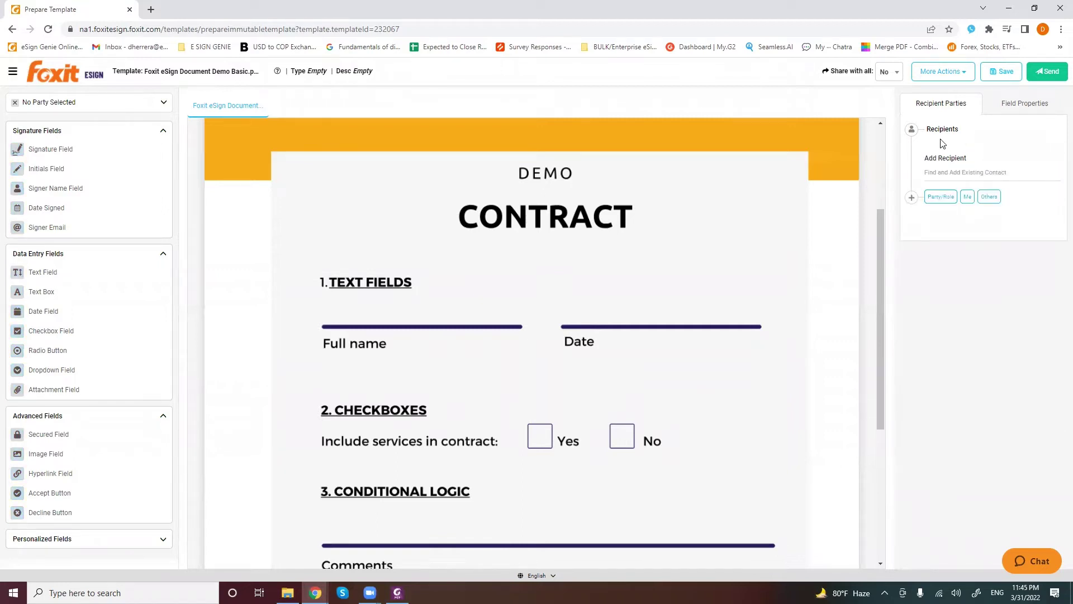
Add a recipient party and set its role to Customer
{"action": "left_click", "coordinate": [939, 199]}
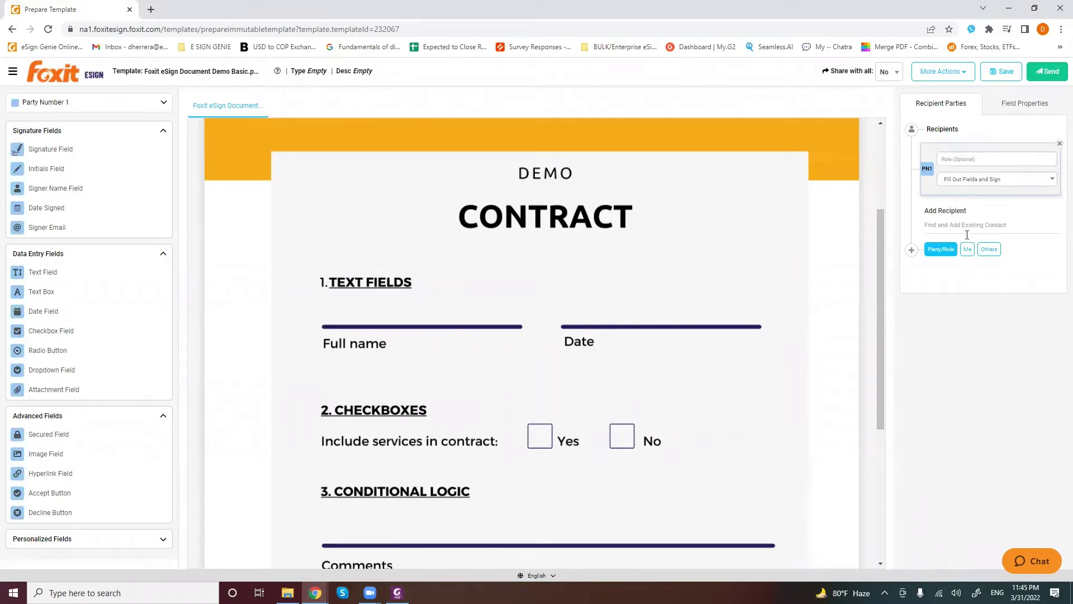
{"action": "left_click", "coordinate": [967, 250]}
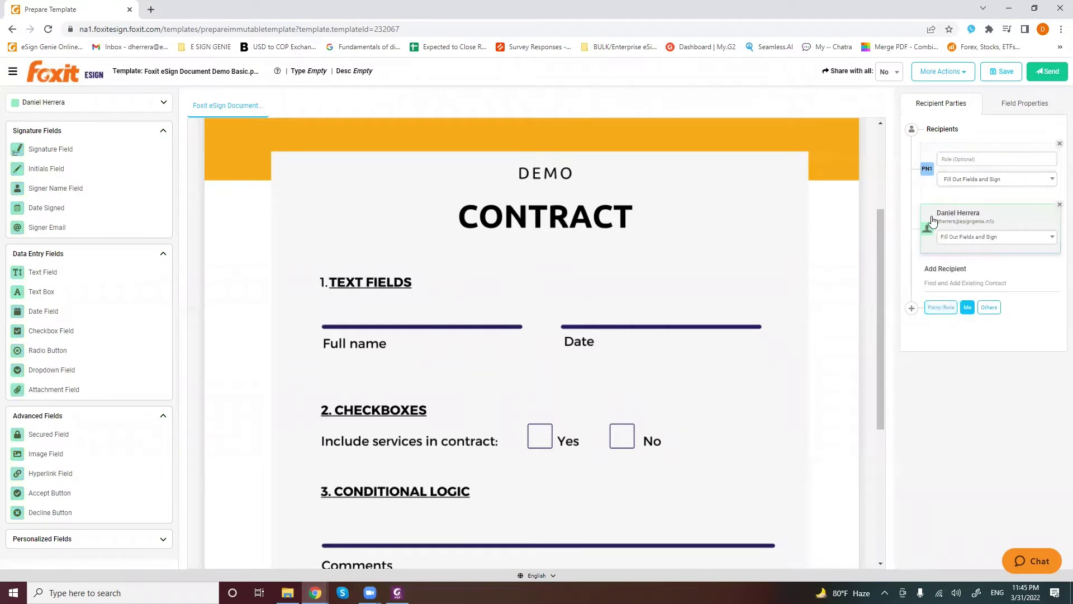
{"action": "left_click", "coordinate": [1059, 206]}
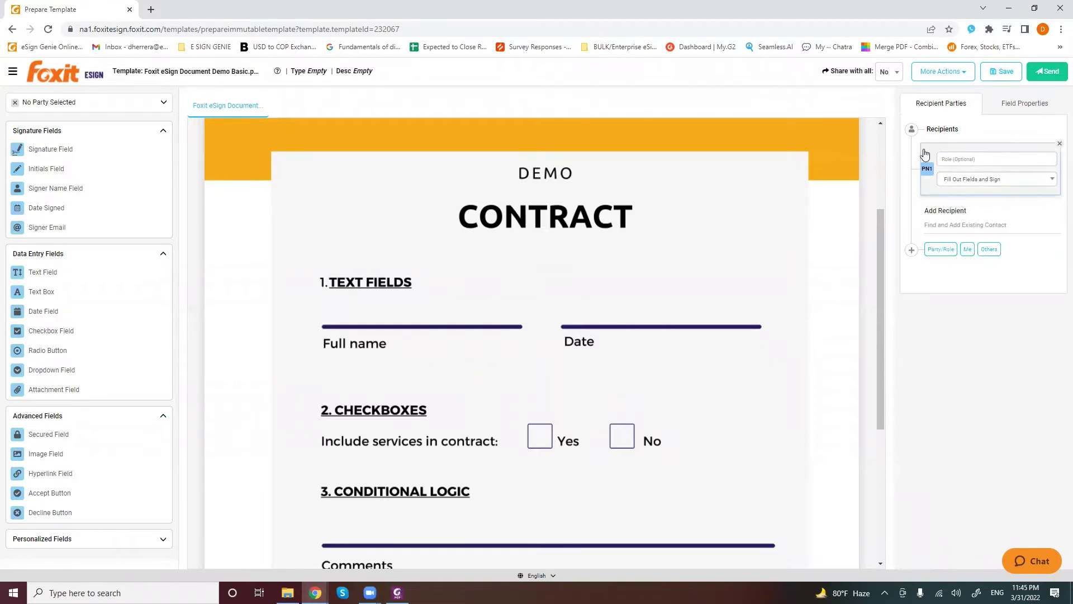
{"action": "left_click", "coordinate": [962, 159]}
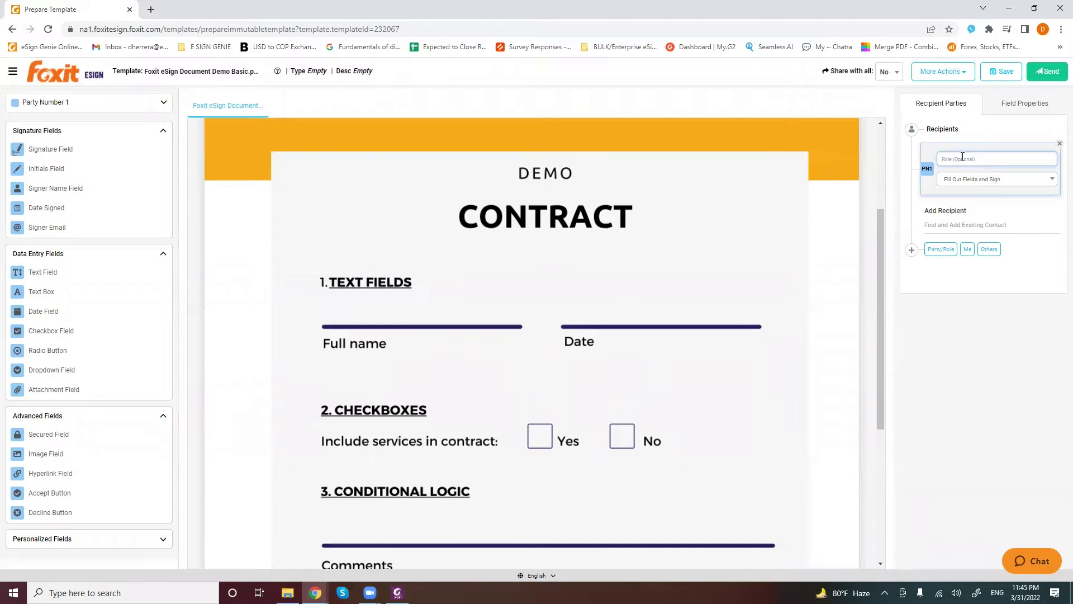
{"action": "type", "text": "Employee"}
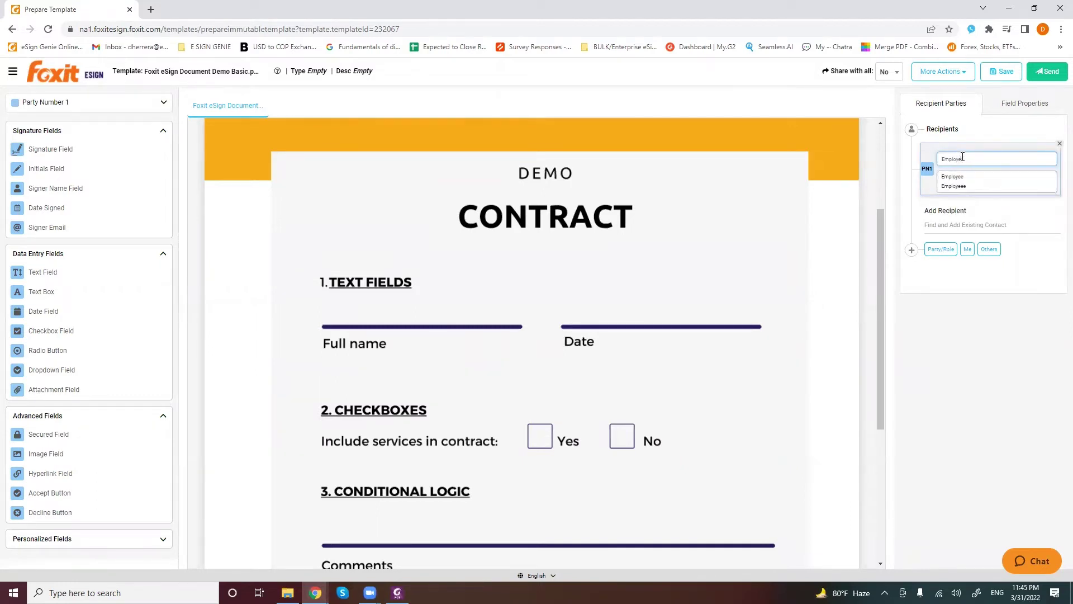
{"action": "type", "text": "o"}
{"action": "key", "text": "BackSpace"}
{"action": "key", "text": "BackSpace"}
{"action": "key", "text": "BackSpace"}
{"action": "key", "text": "BackSpace"}
{"action": "key", "text": "BackSpace"}
{"action": "type", "text": "Custo"}
{"action": "left_click", "coordinate": [954, 177]}
Add yourself as the second recipient after the Customer party
{"action": "left_click", "coordinate": [941, 249]}
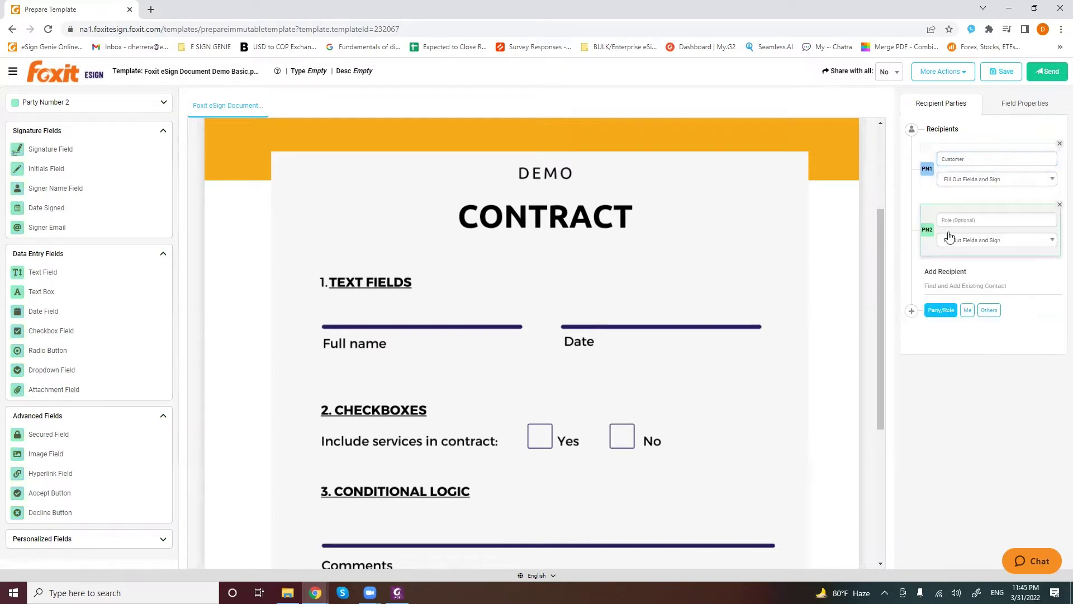
{"action": "left_click", "coordinate": [1059, 204]}
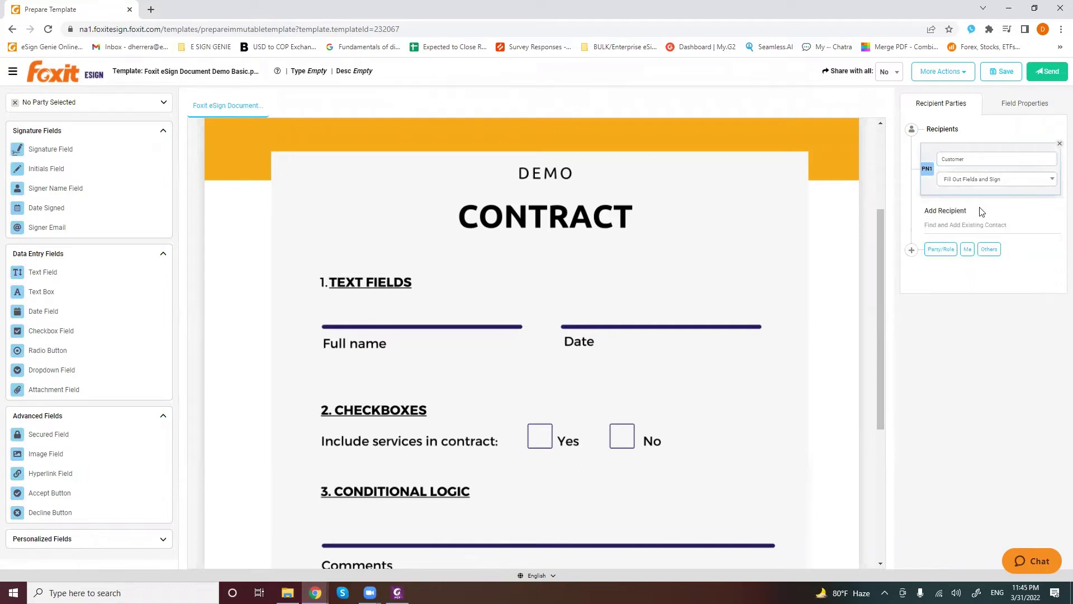
{"action": "left_click", "coordinate": [967, 249]}
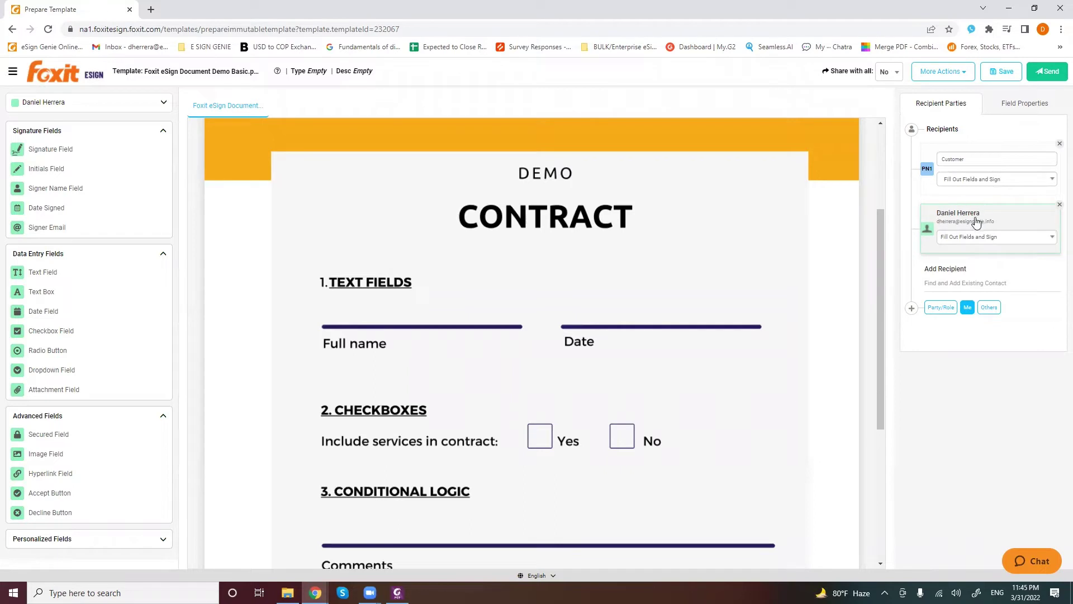
{"action": "left_click", "coordinate": [928, 166]}
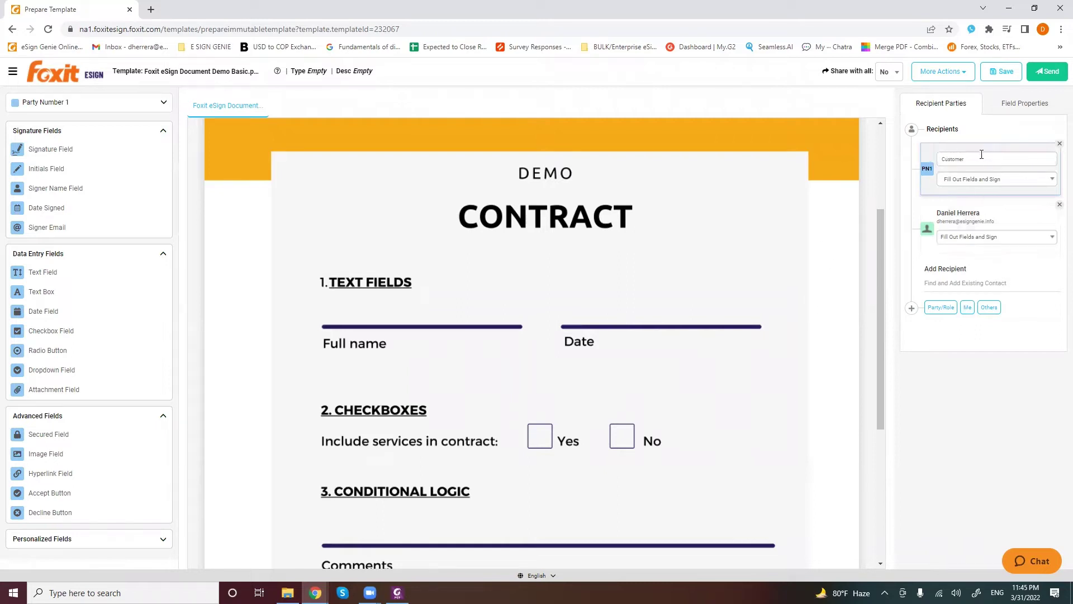
{"action": "left_click", "coordinate": [957, 221]}
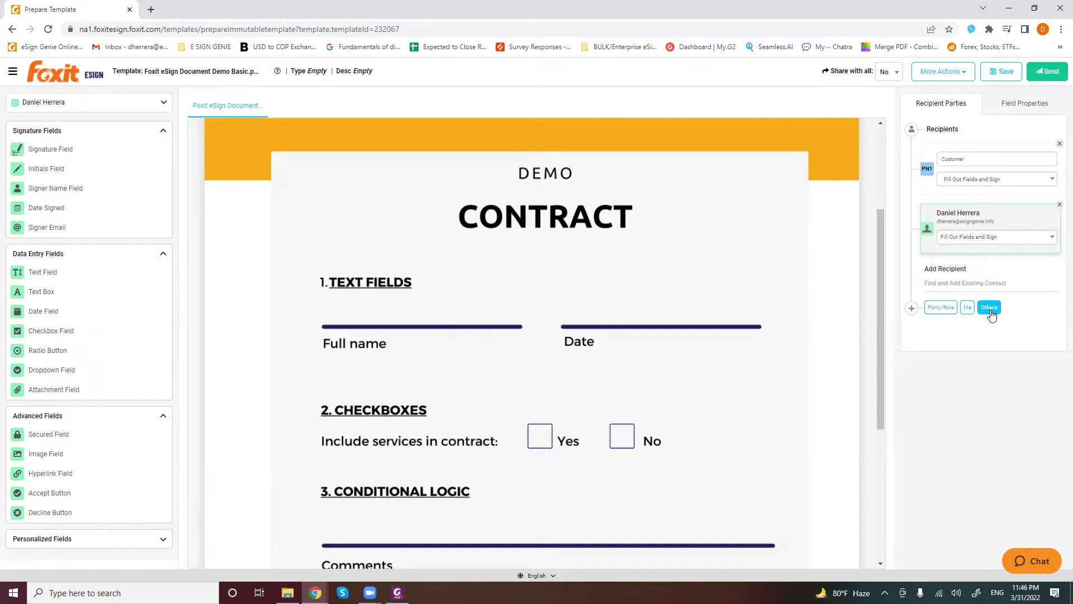
{"action": "left_click", "coordinate": [990, 310]}
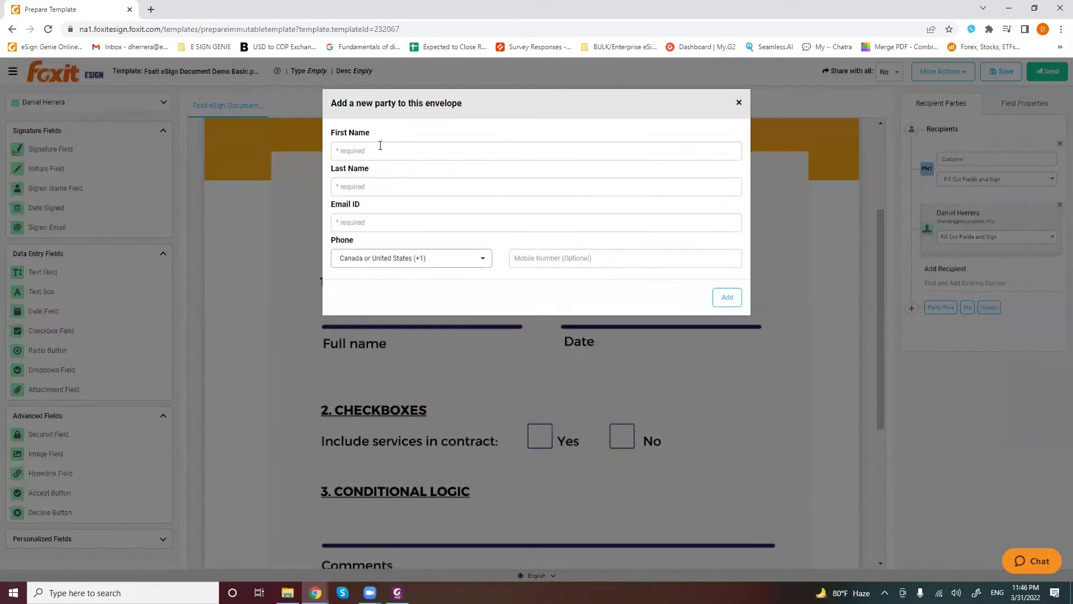
{"action": "left_click", "coordinate": [739, 104]}
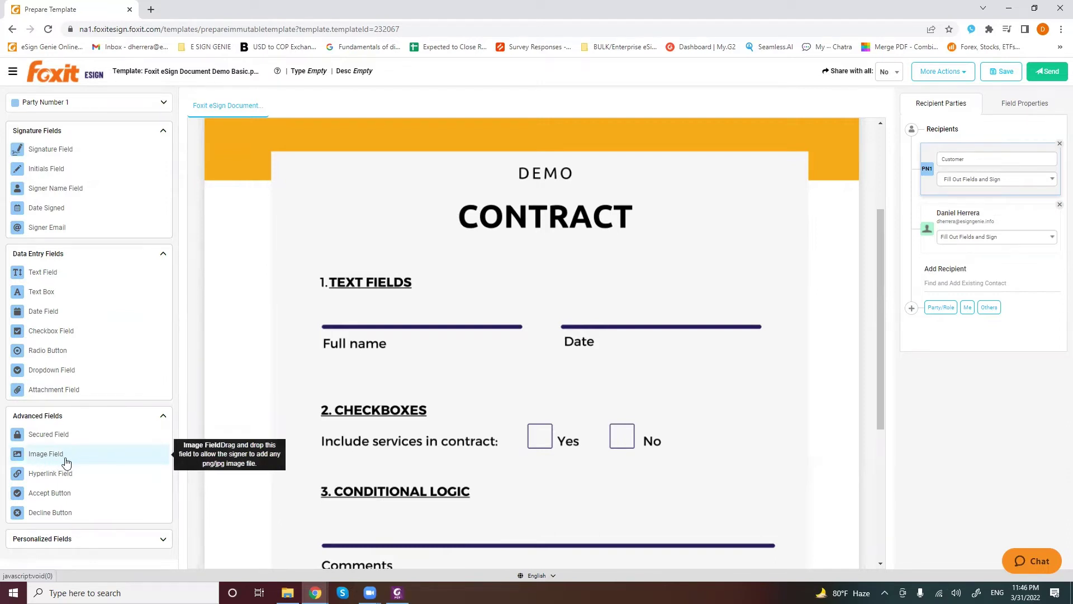
Switch between the recipient cards, finishing with the PN1 Customer party selected
{"action": "left_click", "coordinate": [923, 217]}
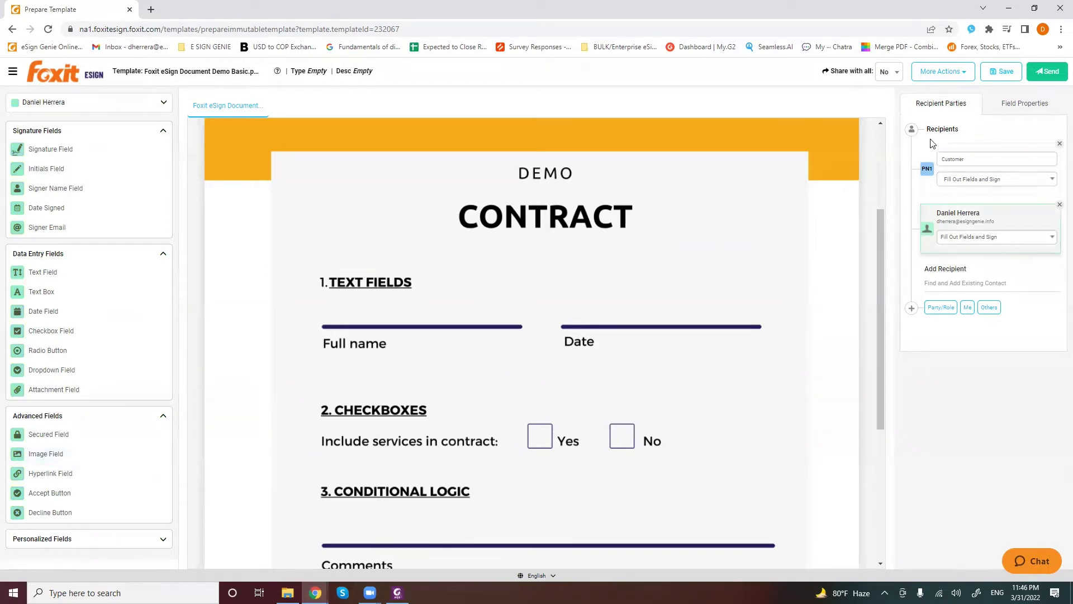
{"action": "left_click", "coordinate": [927, 158]}
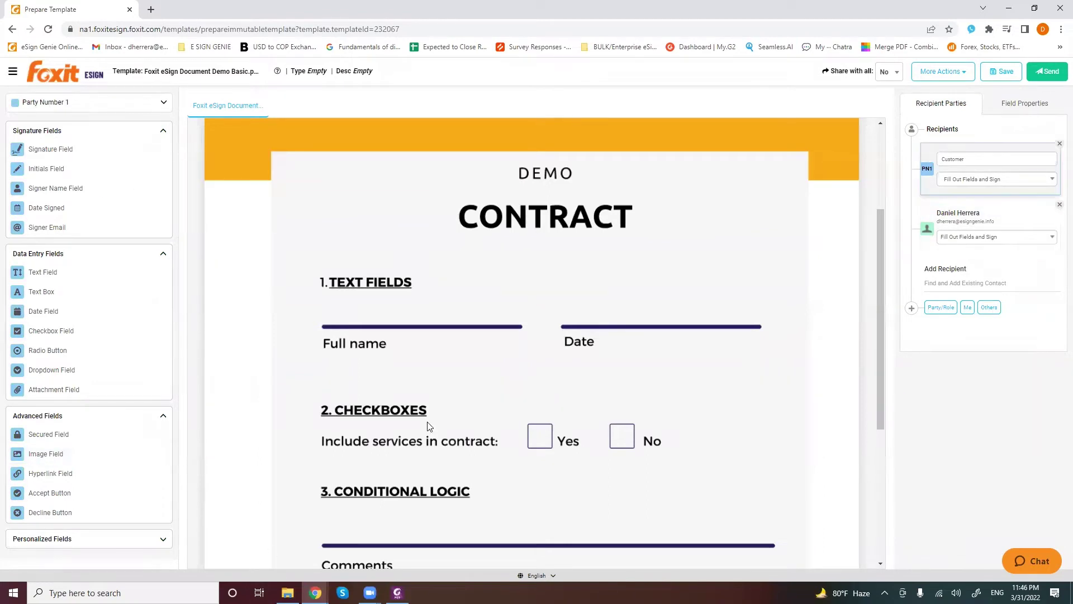
{"action": "scroll", "coordinate": [429, 426], "scroll_direction": "down", "scroll_amount": 2}
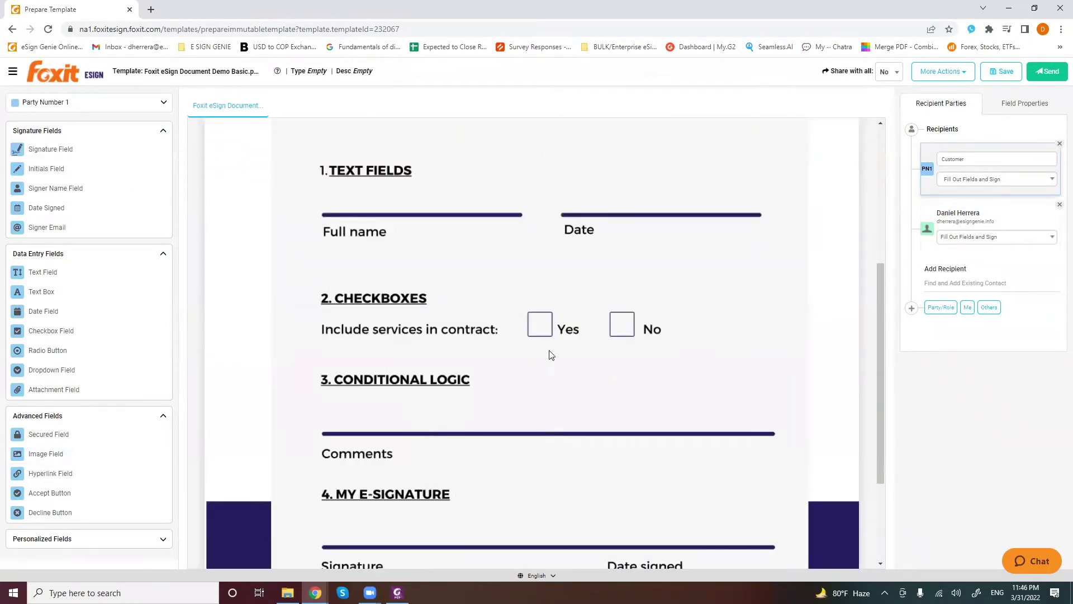
{"action": "left_click", "coordinate": [947, 217]}
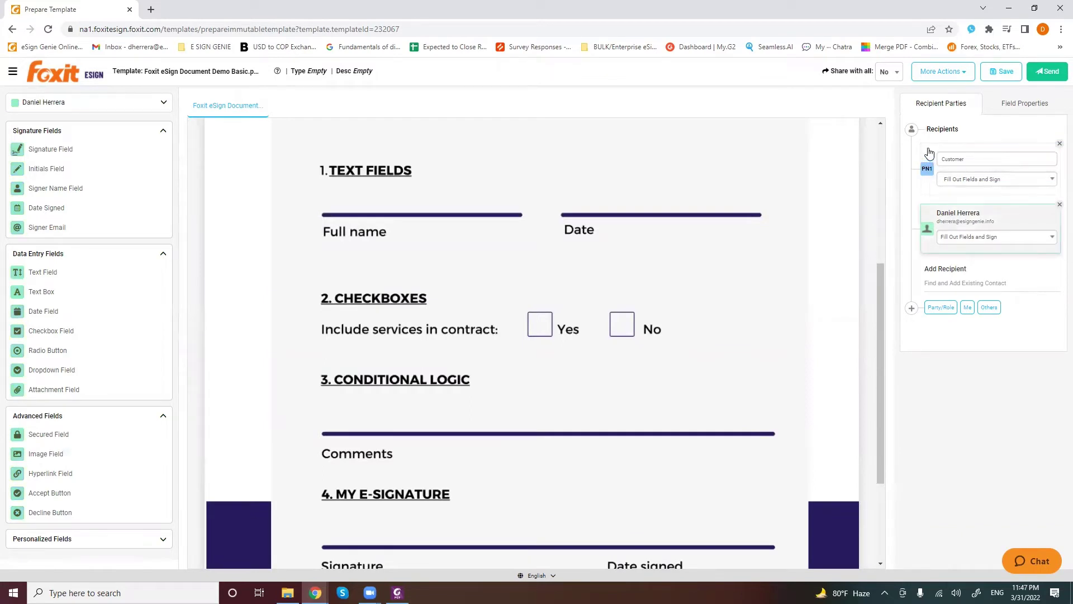
{"action": "left_click", "coordinate": [926, 159]}
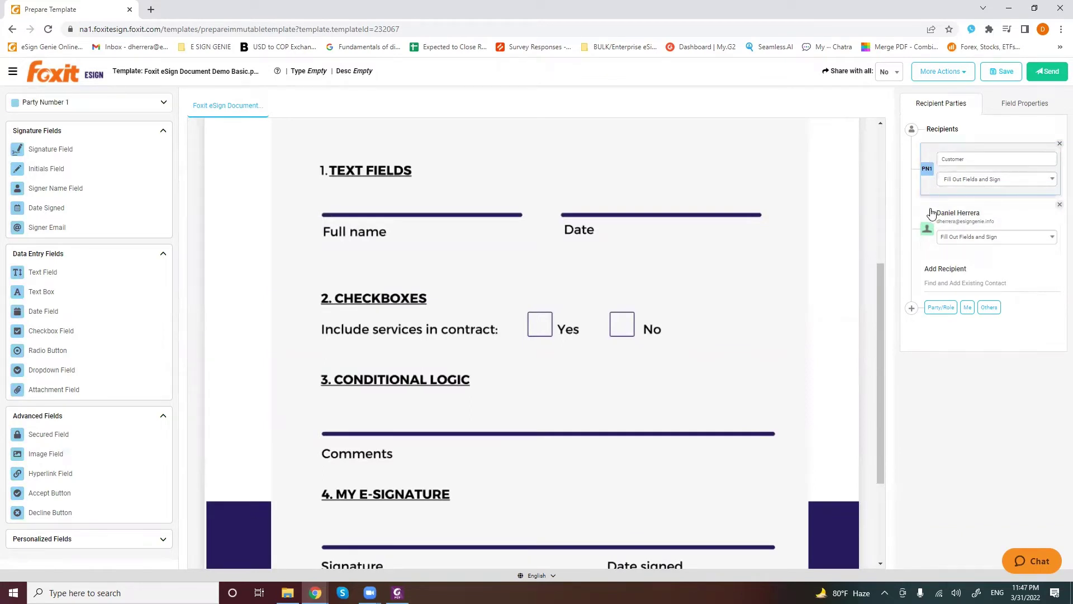
{"action": "left_click", "coordinate": [955, 218]}
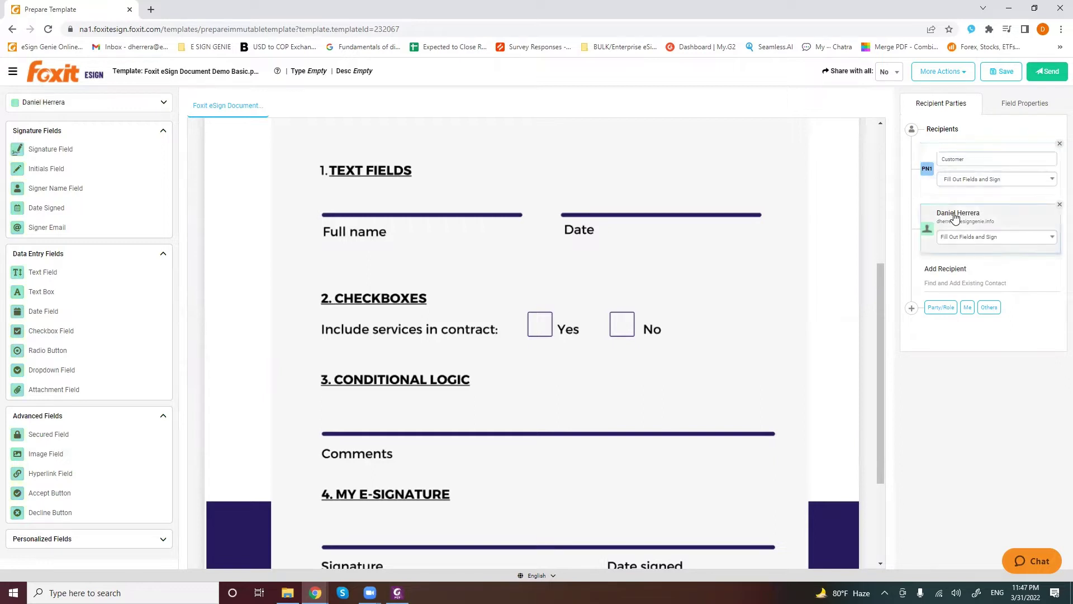
{"action": "left_click", "coordinate": [933, 152]}
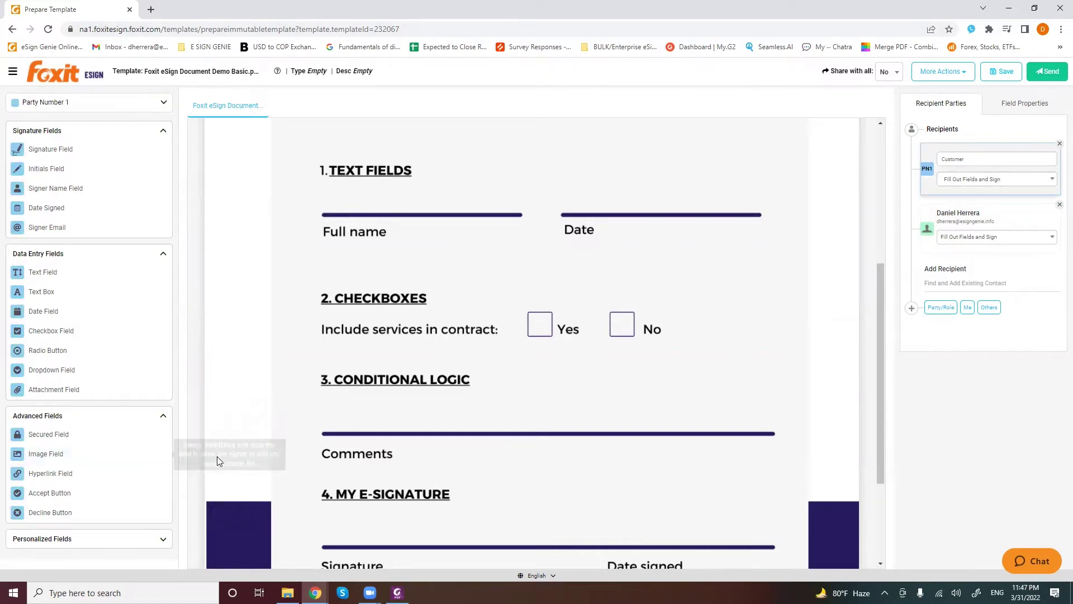
{"action": "scroll", "coordinate": [462, 310], "scroll_direction": "up", "scroll_amount": 1}
{"action": "scroll", "coordinate": [461, 311], "scroll_direction": "up", "scroll_amount": 4}
{"action": "scroll", "coordinate": [307, 407], "scroll_direction": "down", "scroll_amount": 4}
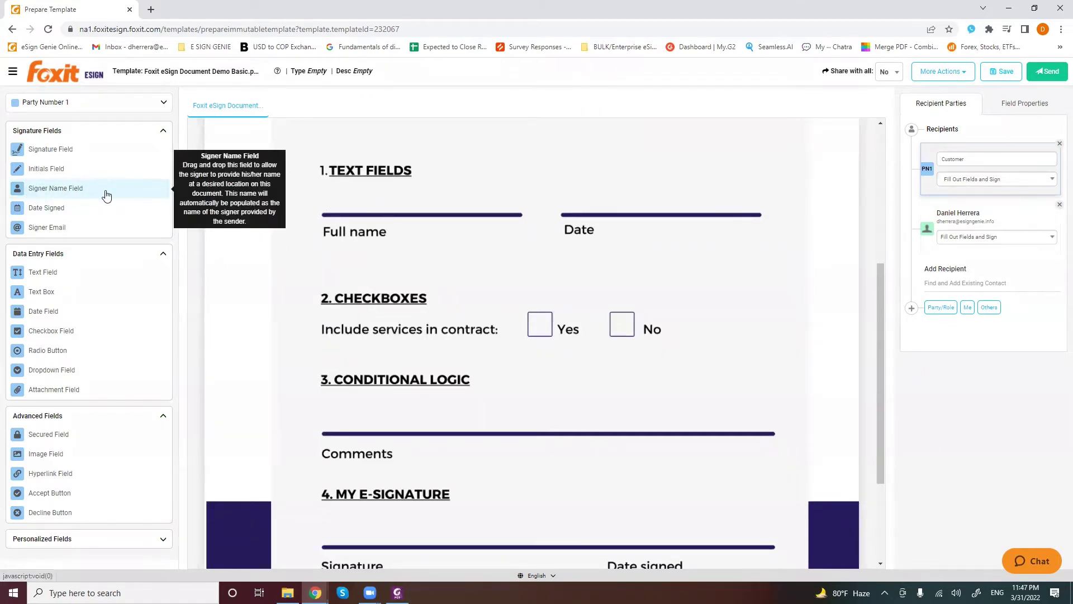
Place a widened Signer Name field on the Full name line and a Date field on the Date line
{"action": "left_click_drag", "start_coordinate": [106, 194], "coordinate": [420, 214]}
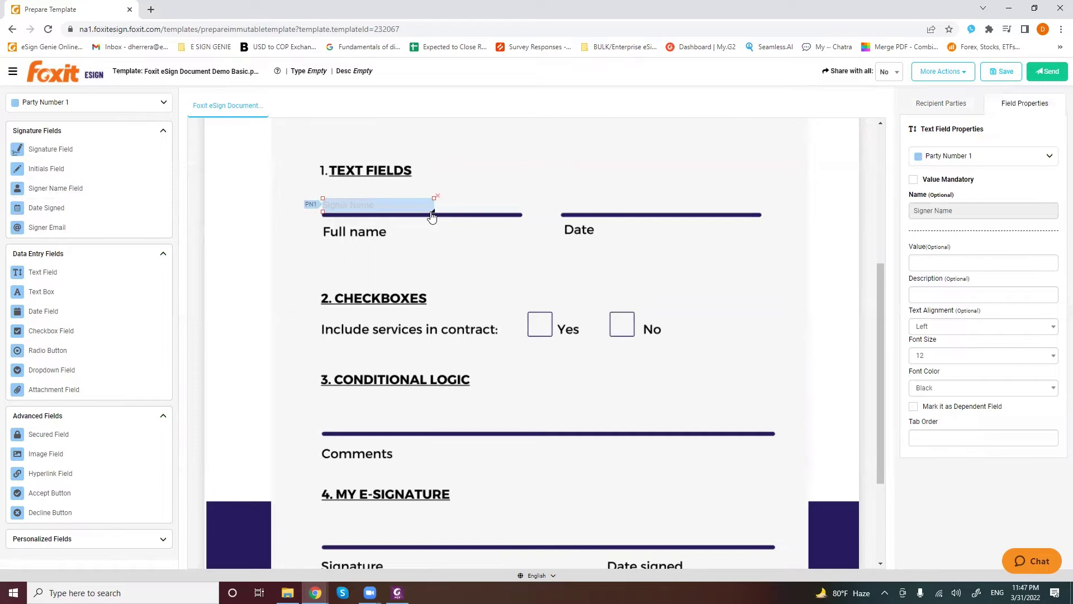
{"action": "left_click_drag", "start_coordinate": [433, 211], "coordinate": [520, 211]}
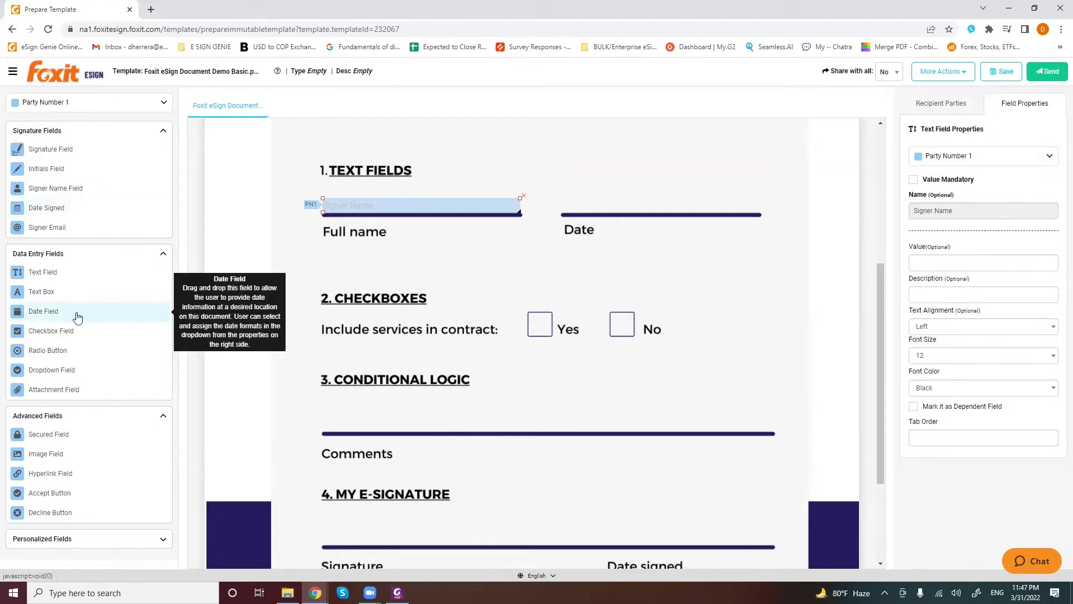
{"action": "left_click_drag", "start_coordinate": [42, 312], "coordinate": [596, 214]}
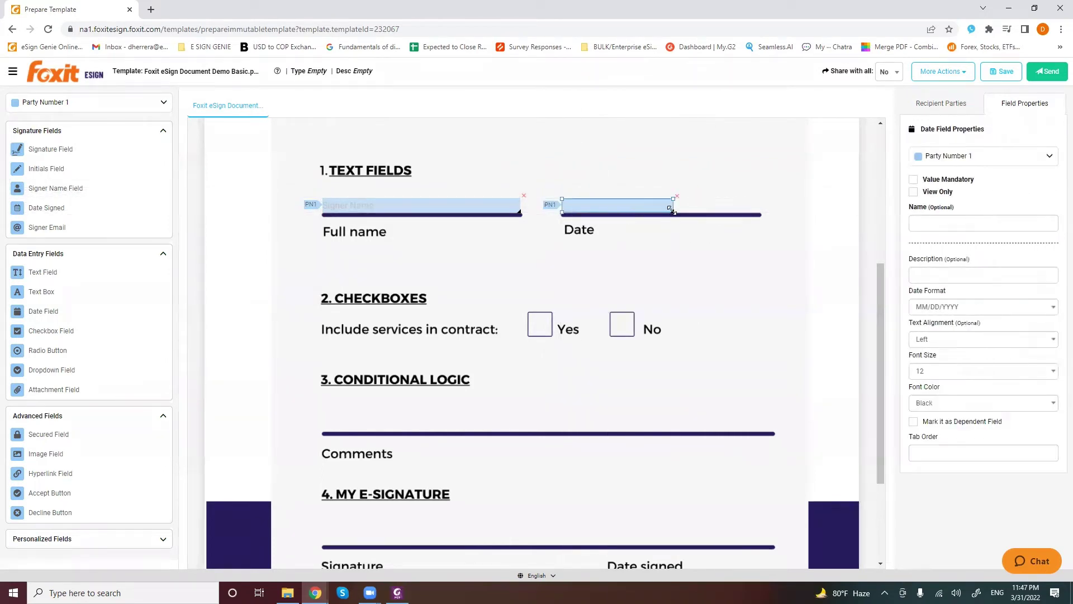
{"action": "left_click_drag", "start_coordinate": [671, 210], "coordinate": [761, 212]}
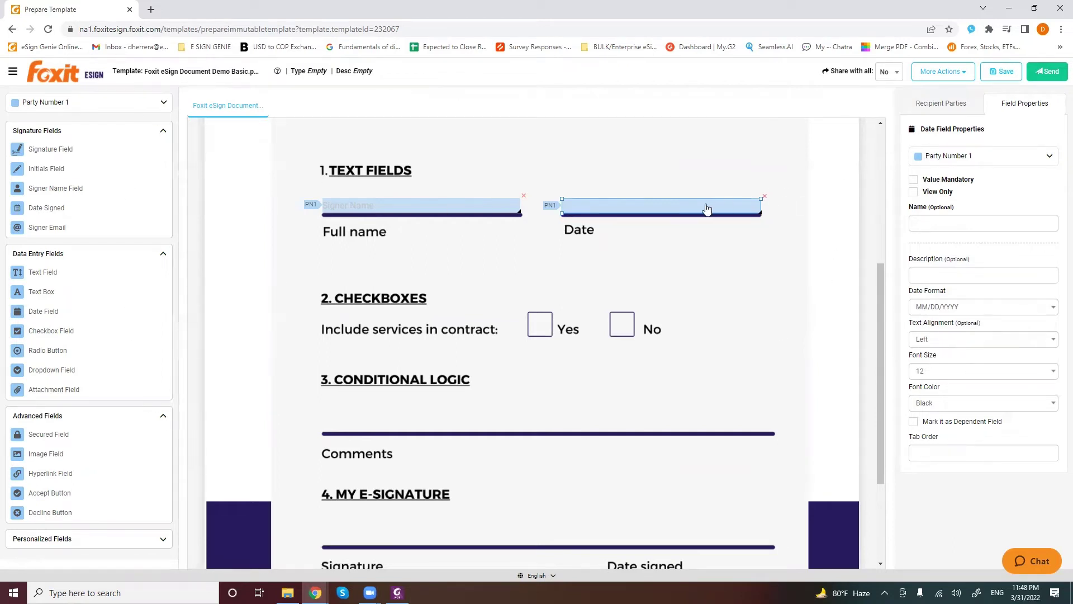
Make the date field mandatory and name it 'Contract start date'
{"action": "left_click", "coordinate": [914, 180]}
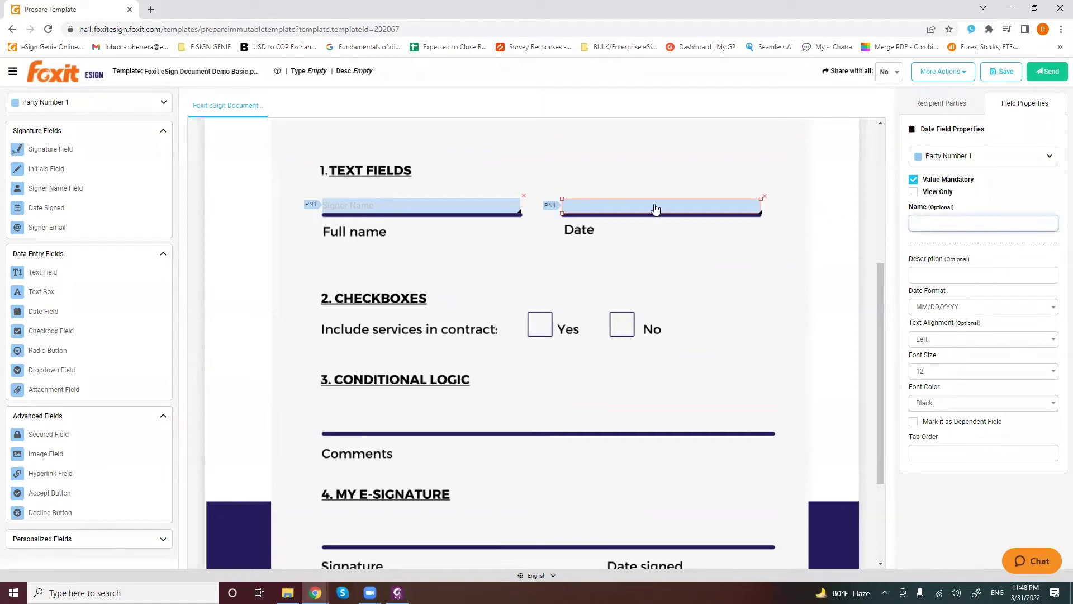
{"action": "left_click_drag", "start_coordinate": [973, 208], "coordinate": [906, 209]}
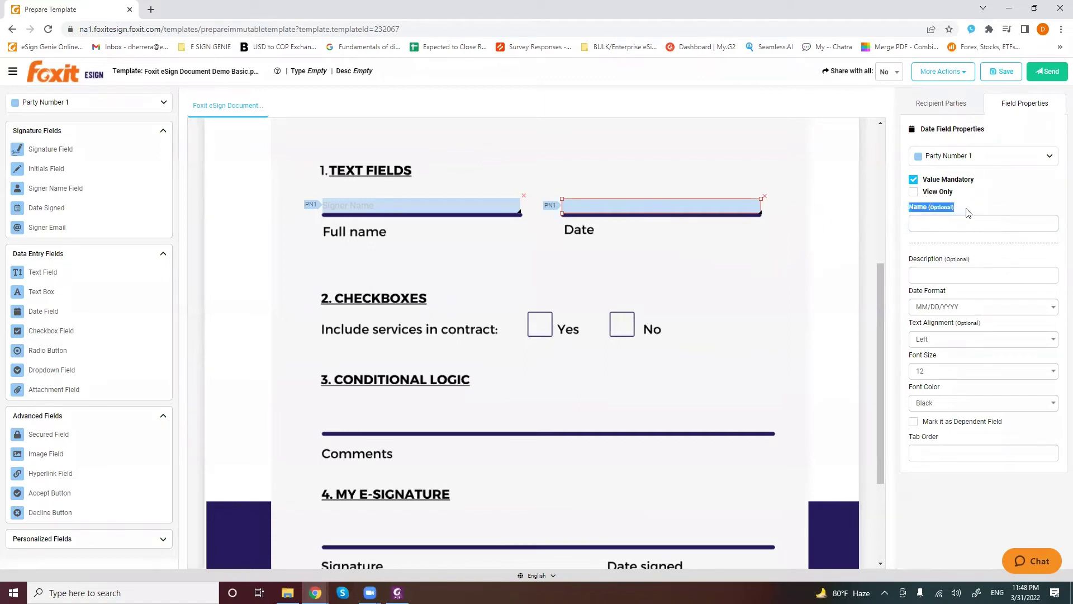
{"action": "left_click", "coordinate": [944, 227]}
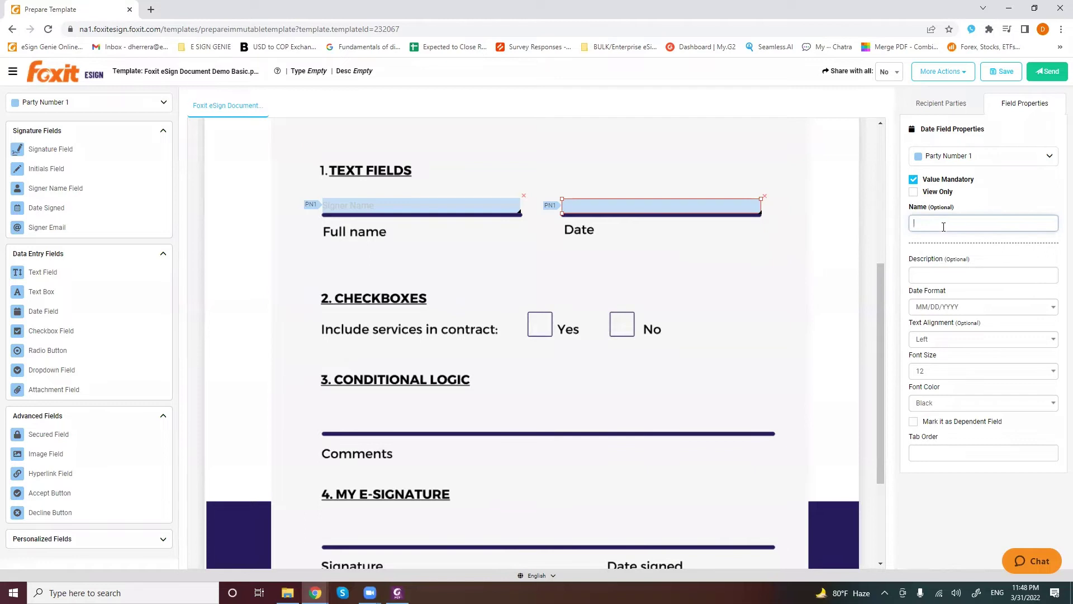
{"action": "type", "text": "ct start date"}
{"action": "left_click", "coordinate": [617, 276]}
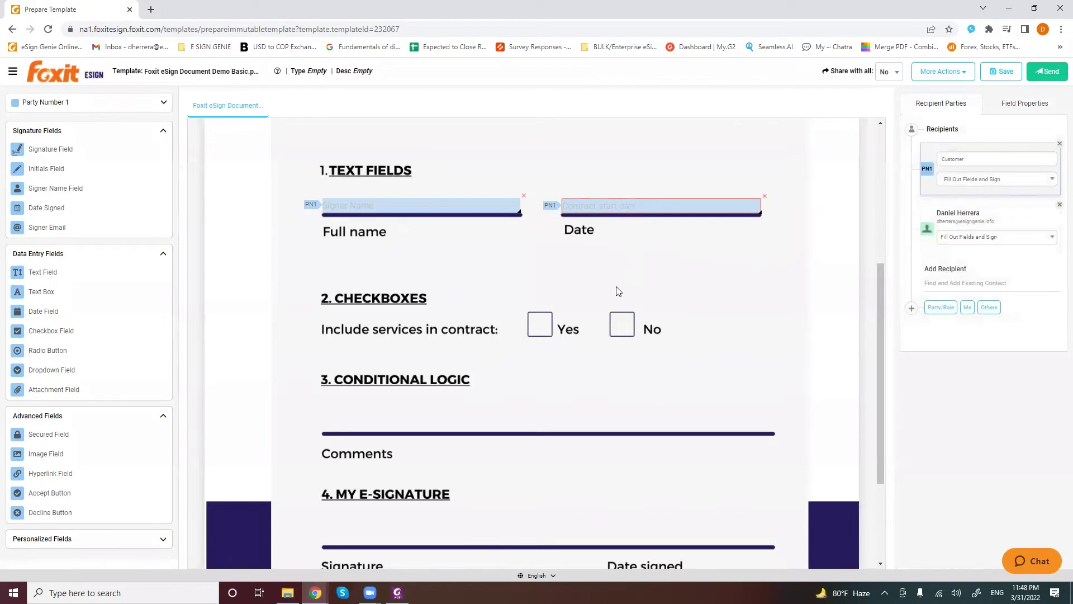
{"action": "scroll", "coordinate": [578, 317], "scroll_direction": "down", "scroll_amount": 1}
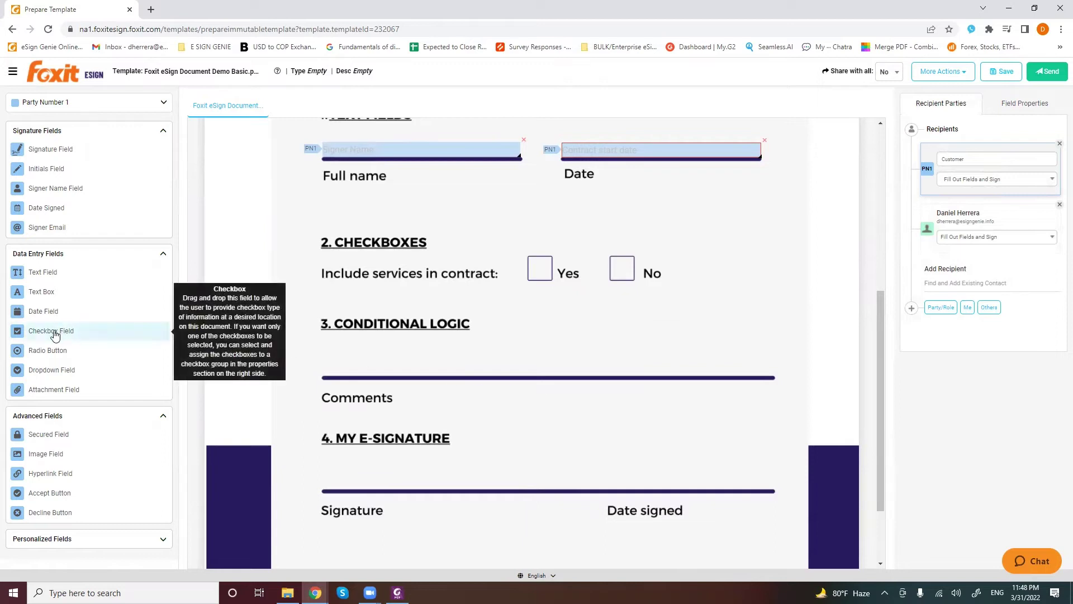
Place a checkbox on Yes named 'Yes - Include services' in mandatory group 'Include services'
{"action": "left_click_drag", "start_coordinate": [72, 338], "coordinate": [549, 278]}
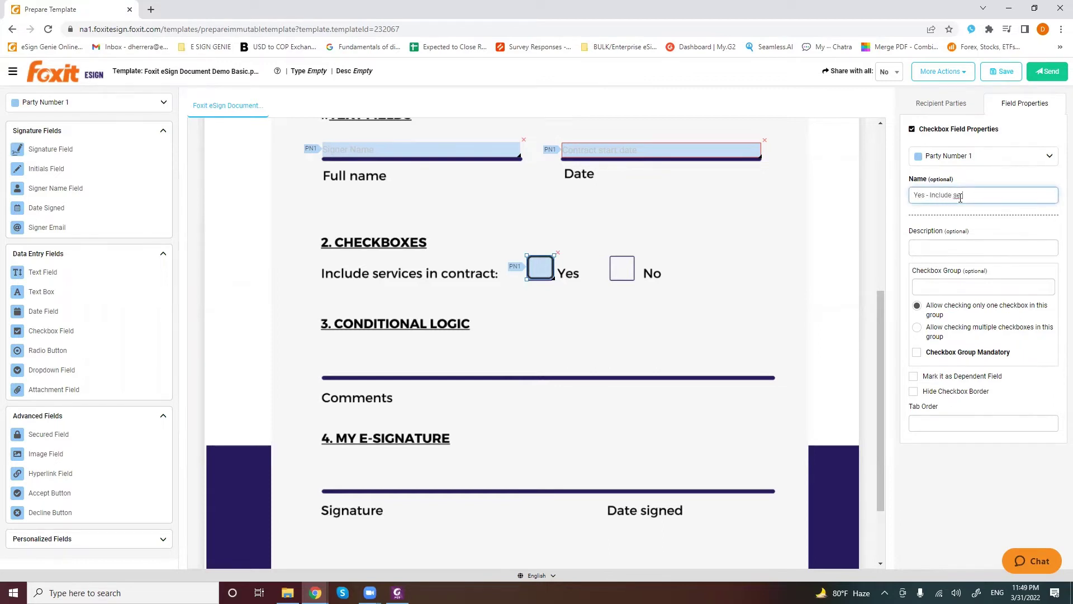
{"action": "left_click", "coordinate": [959, 285]}
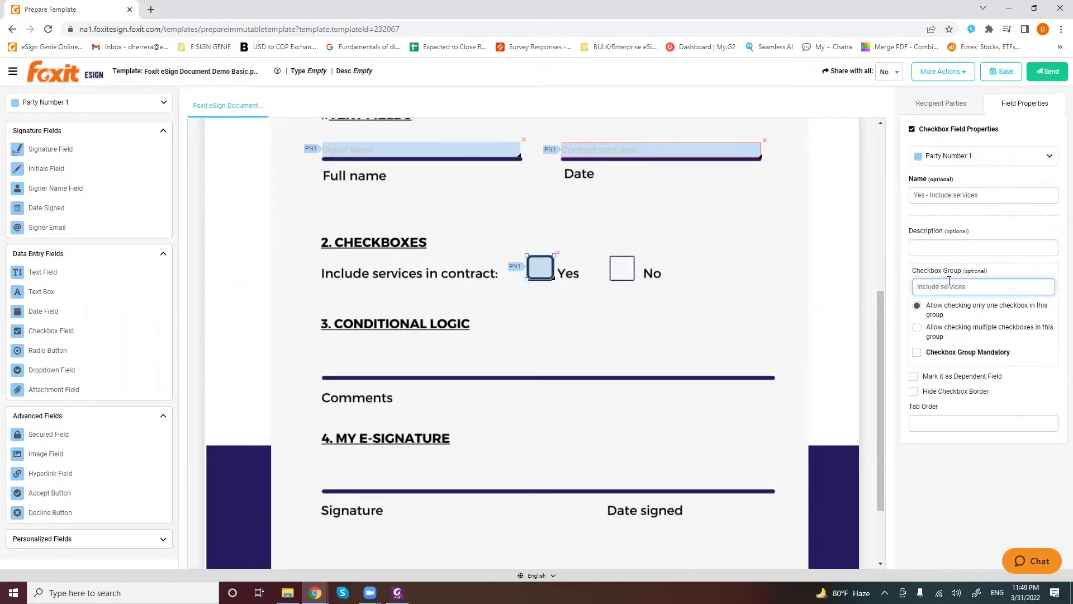
{"action": "left_click", "coordinate": [917, 353]}
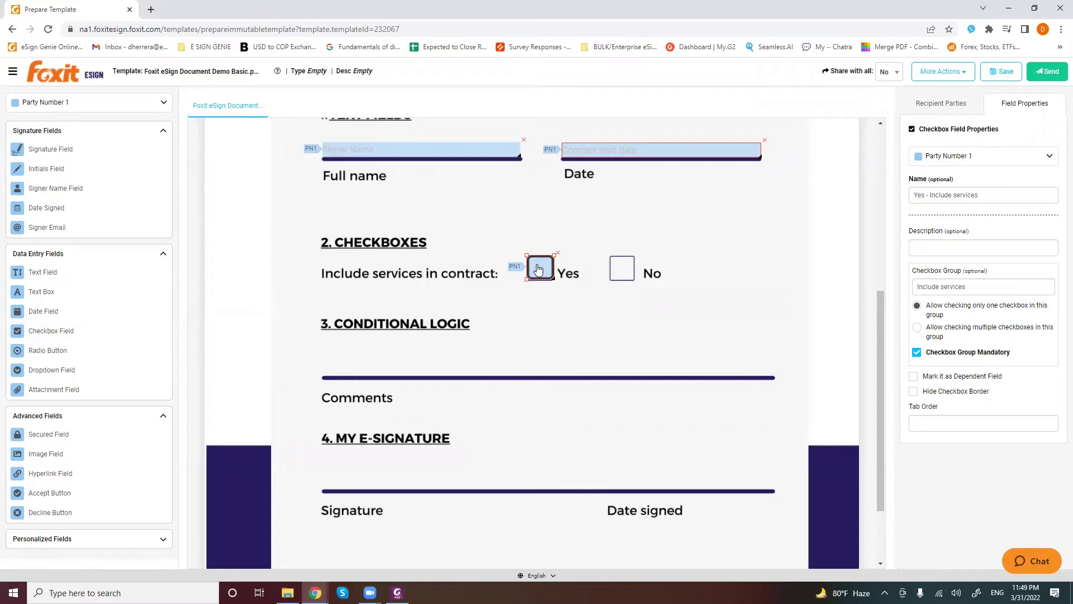
Copy the Yes checkbox onto the No box and rename it 'No - Include services'
{"action": "right_click", "coordinate": [540, 273]}
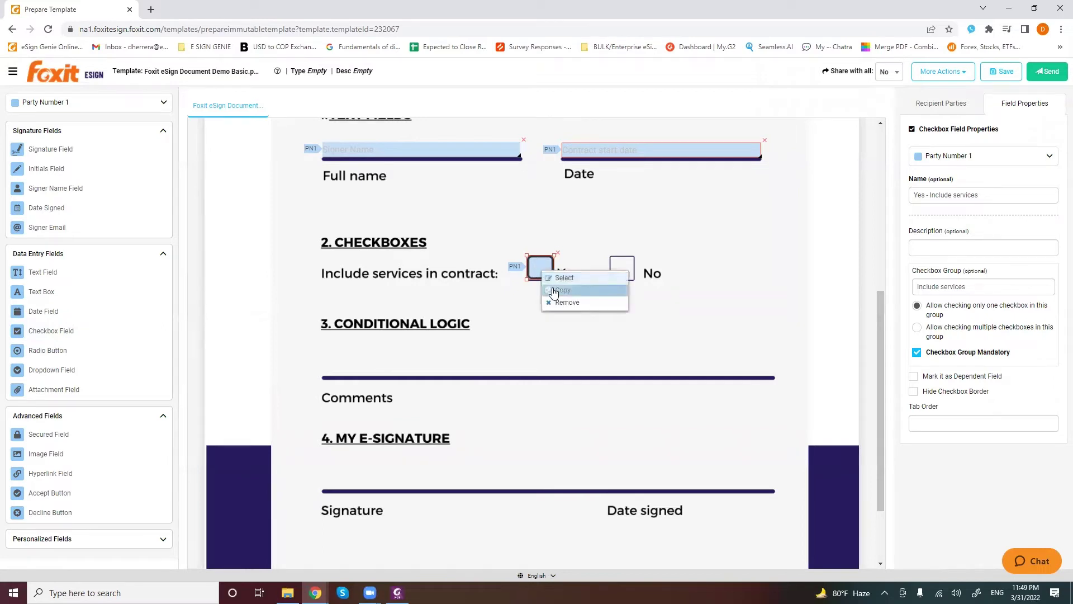
{"action": "left_click", "coordinate": [549, 284]}
{"action": "right_click", "coordinate": [622, 265]}
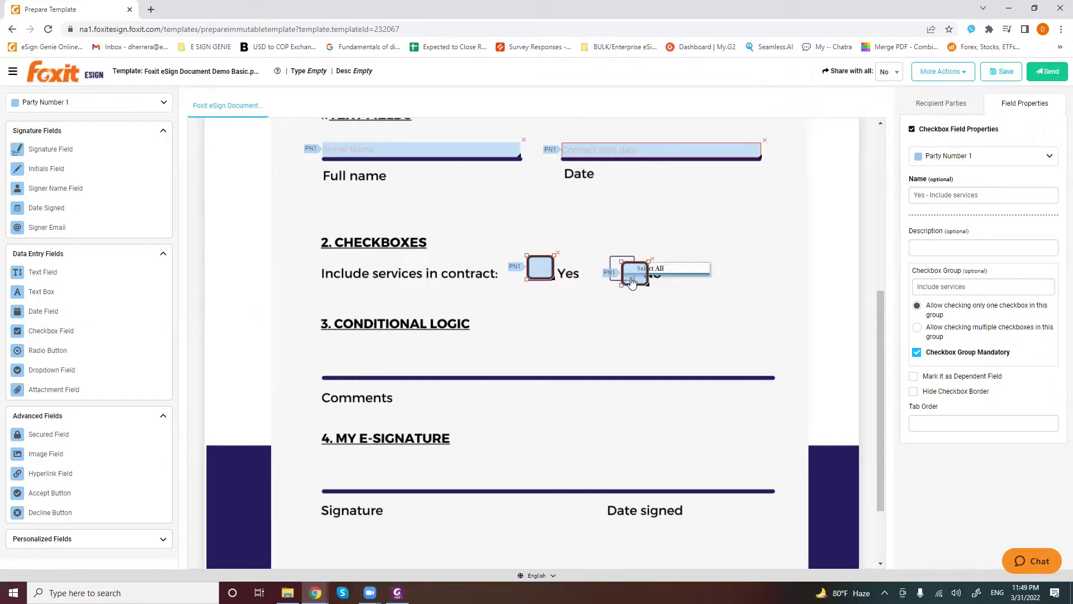
{"action": "left_click", "coordinate": [630, 277]}
{"action": "left_click_drag", "start_coordinate": [623, 270], "coordinate": [620, 271]}
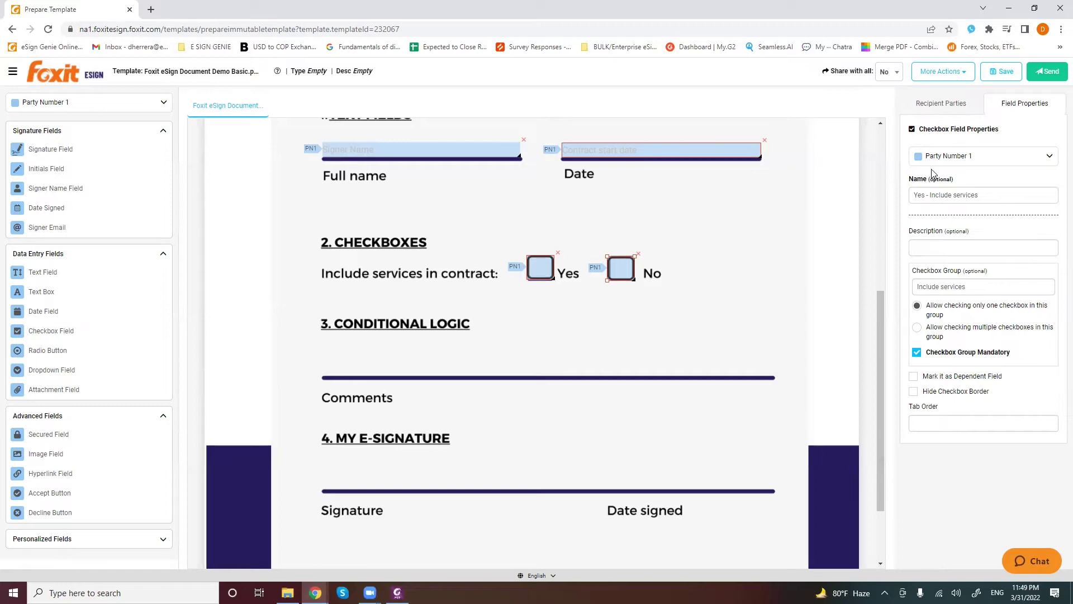
{"action": "double_click", "coordinate": [919, 195]}
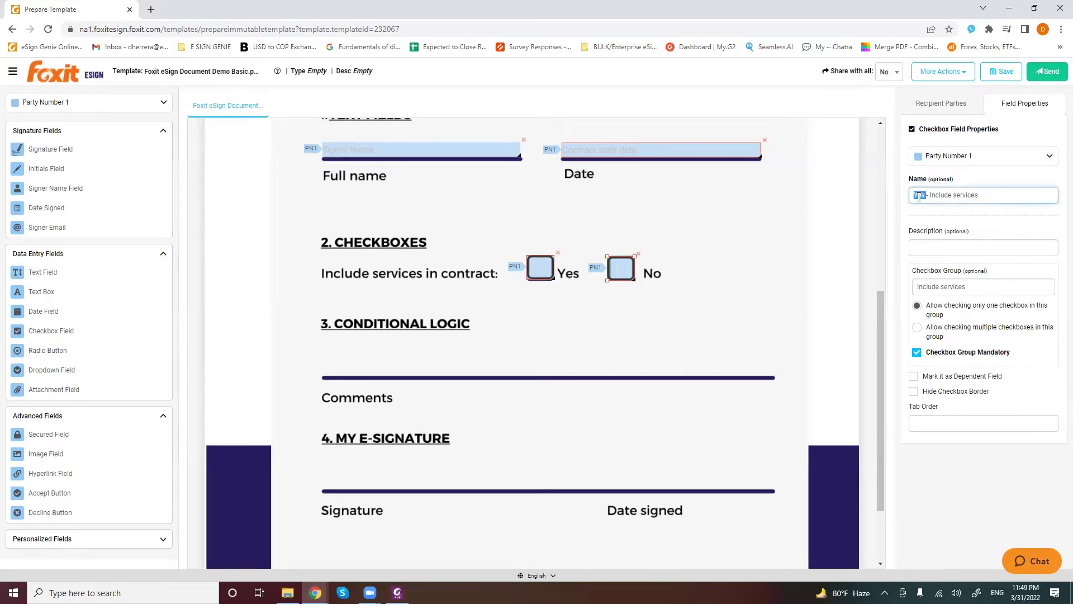
{"action": "type", "text": "No"}
Compare the Yes and No checkboxes' properties, then deselect the field
{"action": "left_click", "coordinate": [540, 267]}
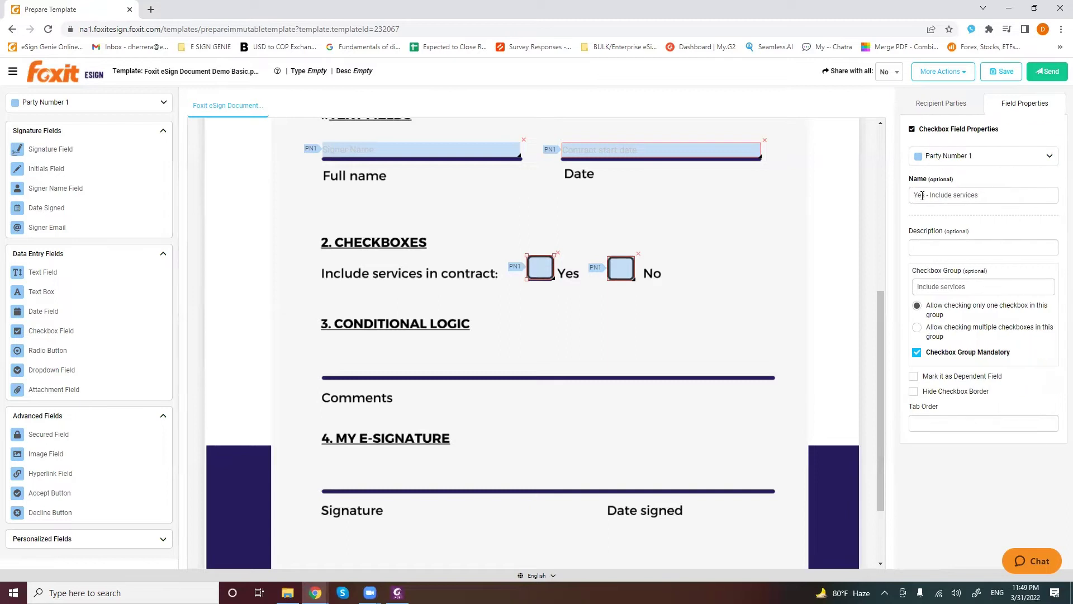
{"action": "left_click", "coordinate": [621, 271]}
{"action": "left_click", "coordinate": [539, 267]}
{"action": "left_click", "coordinate": [622, 269]}
{"action": "left_click", "coordinate": [474, 365]}
Place a text field across the Comments line and delete the stray text box
{"action": "scroll", "coordinate": [374, 284], "scroll_direction": "down", "scroll_amount": 1}
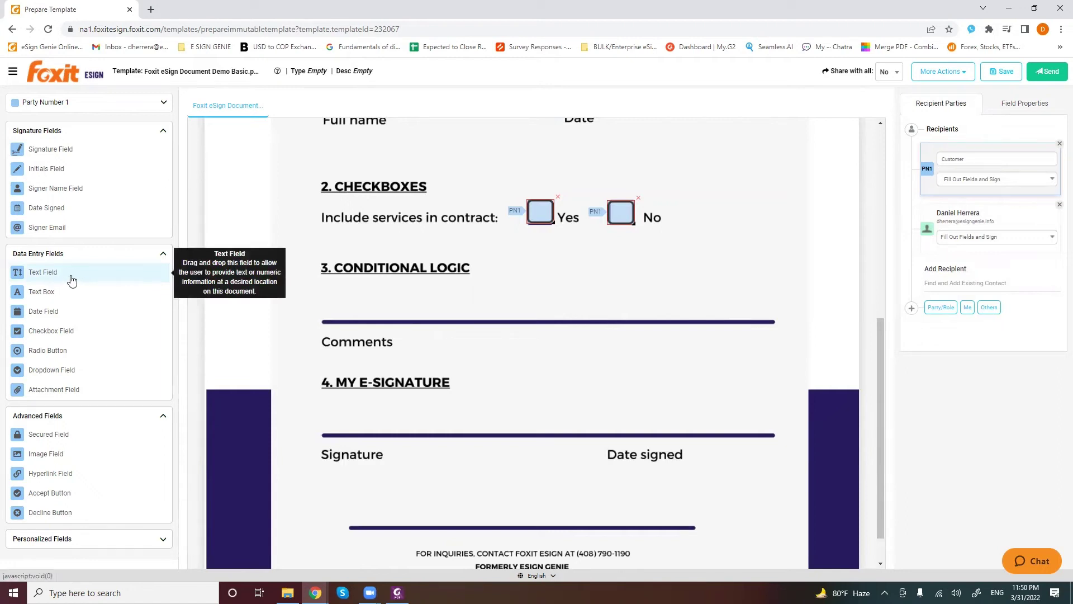
{"action": "left_click_drag", "start_coordinate": [69, 284], "coordinate": [776, 321]}
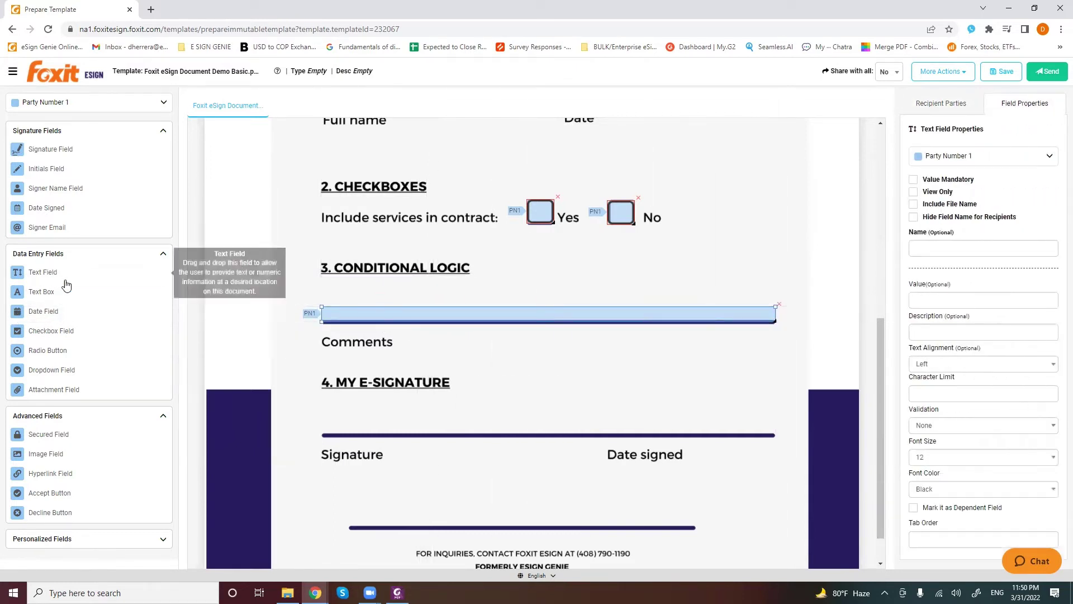
{"action": "left_click_drag", "start_coordinate": [64, 296], "coordinate": [548, 352]}
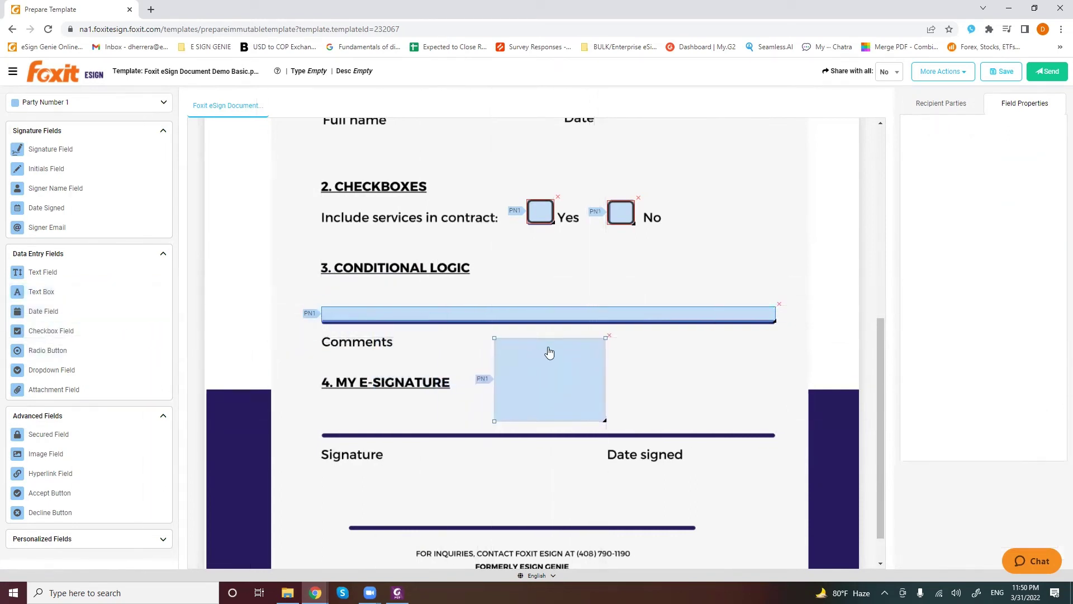
{"action": "left_click", "coordinate": [609, 337]}
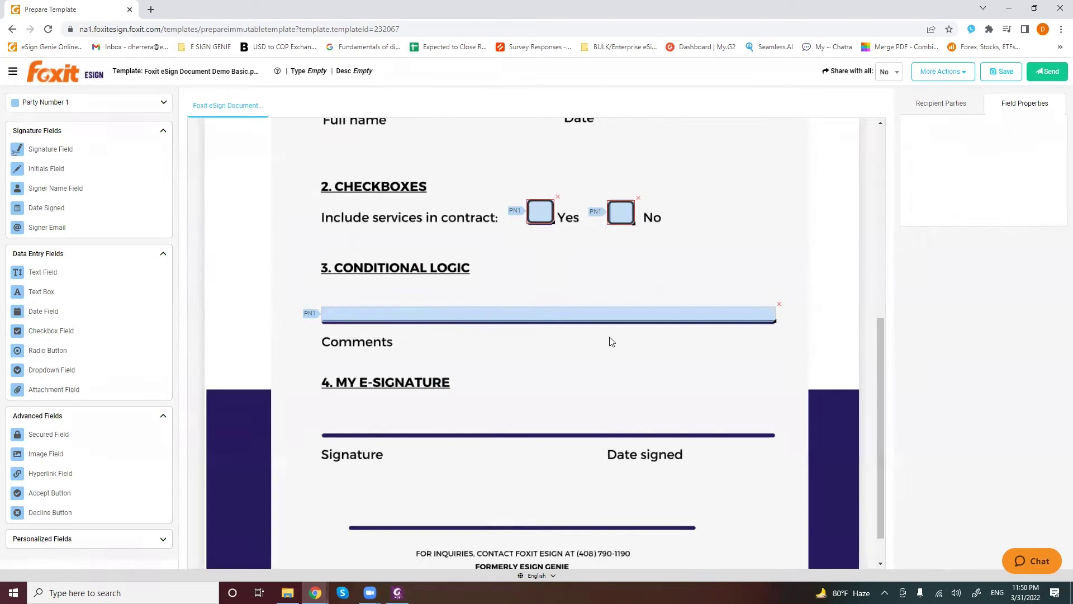
Name the comments text field 'Service details', make it mandatory, and save the template
{"action": "left_click", "coordinate": [533, 318]}
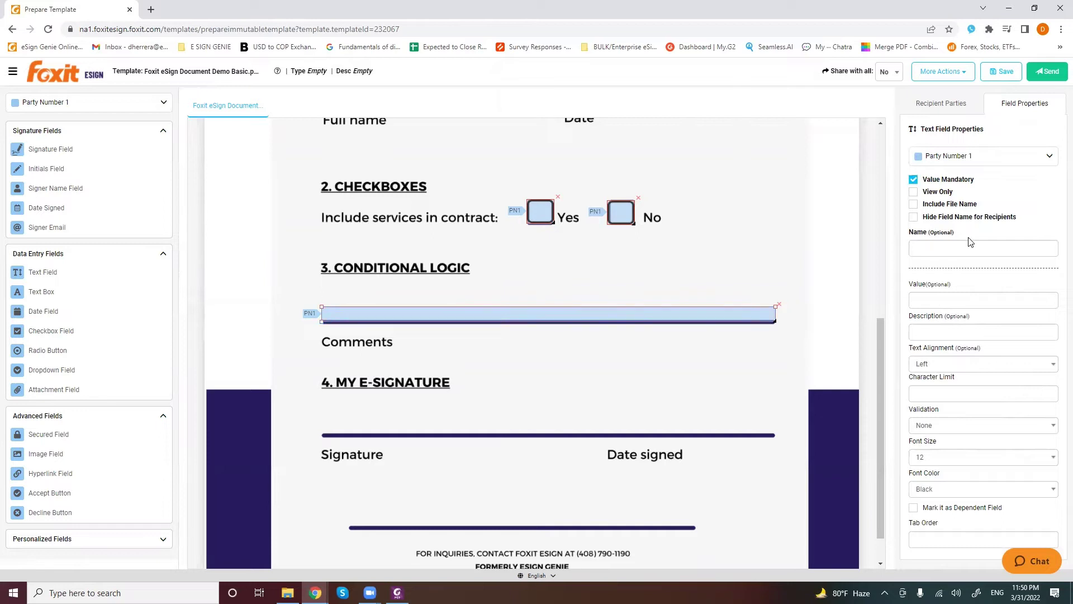
{"action": "triple_click", "coordinate": [933, 233]}
{"action": "left_click", "coordinate": [936, 248]}
{"action": "type", "text": "Service details"}
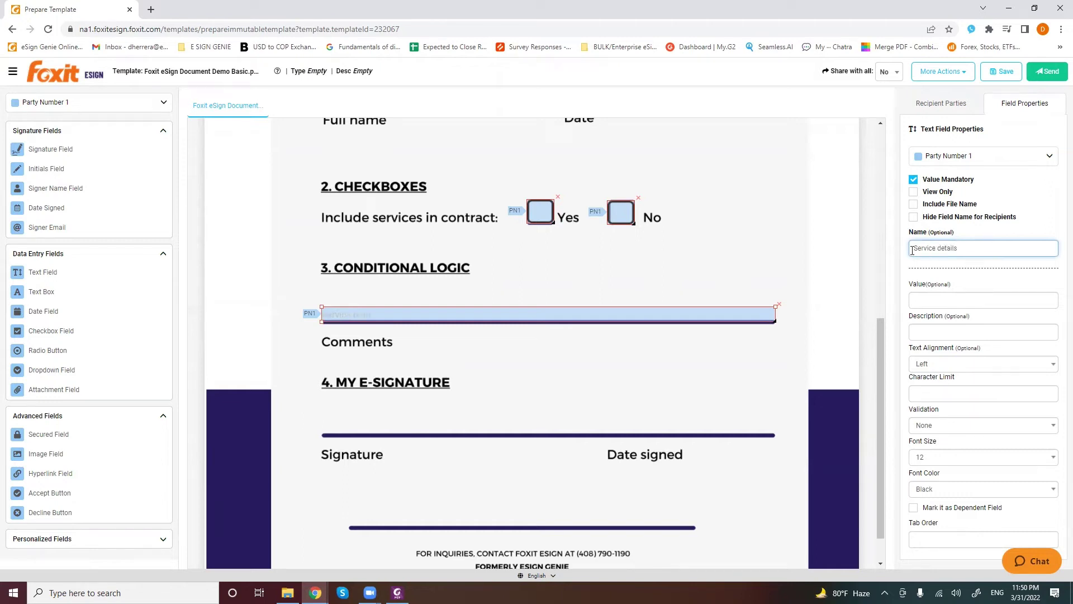
{"action": "scroll", "coordinate": [486, 248], "scroll_direction": "up", "scroll_amount": 2}
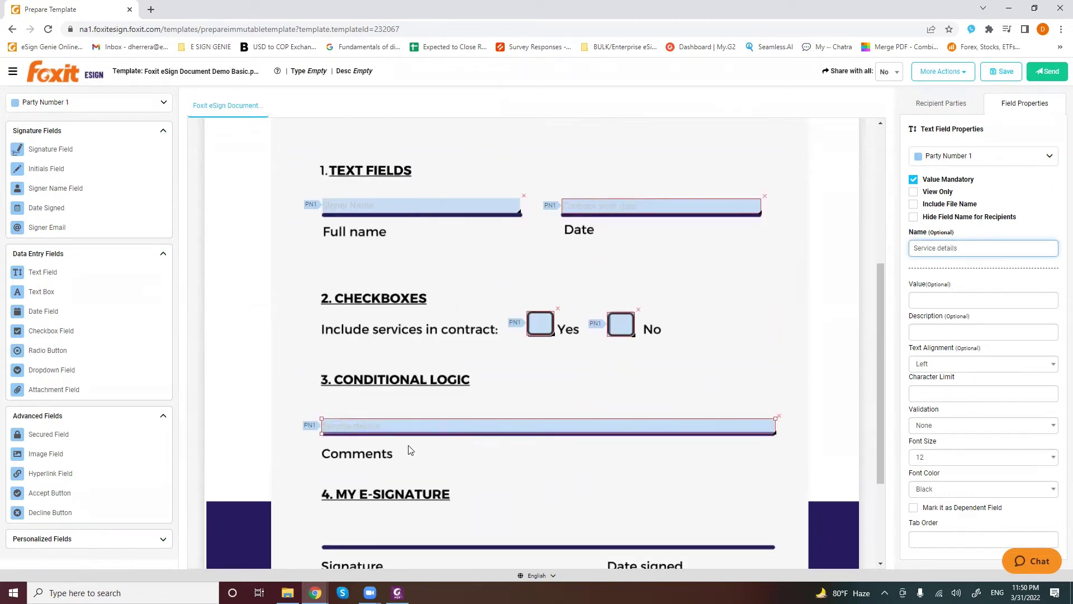
{"action": "scroll", "coordinate": [681, 308], "scroll_direction": "down", "scroll_amount": 1}
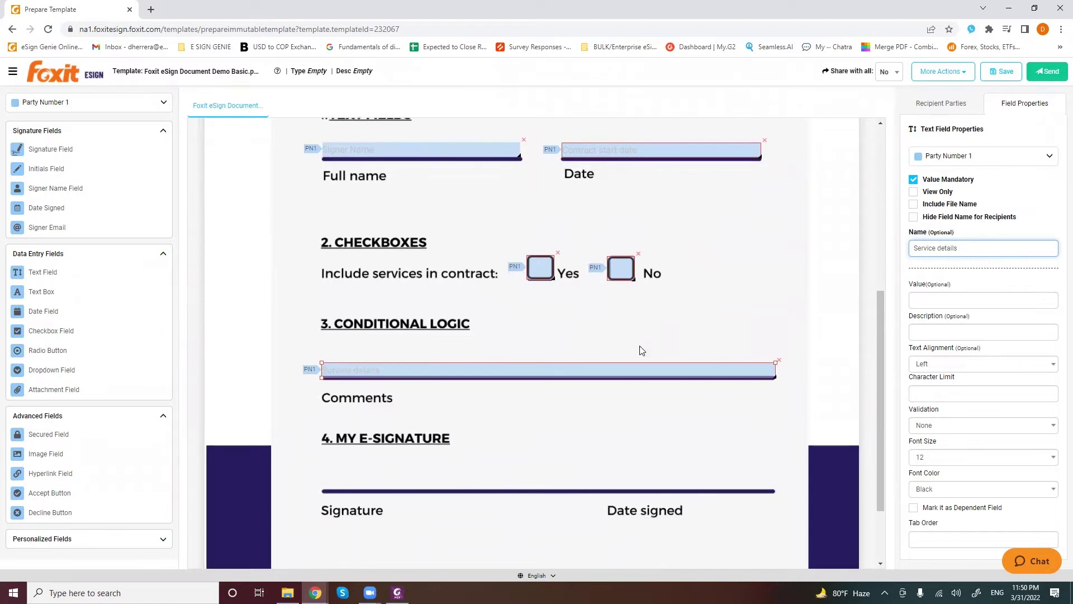
{"action": "left_click", "coordinate": [1000, 72]}
{"action": "left_click", "coordinate": [510, 441]}
Place a signature field on the Signature line and widen it along the line
{"action": "scroll", "coordinate": [500, 441], "scroll_direction": "down", "scroll_amount": 3}
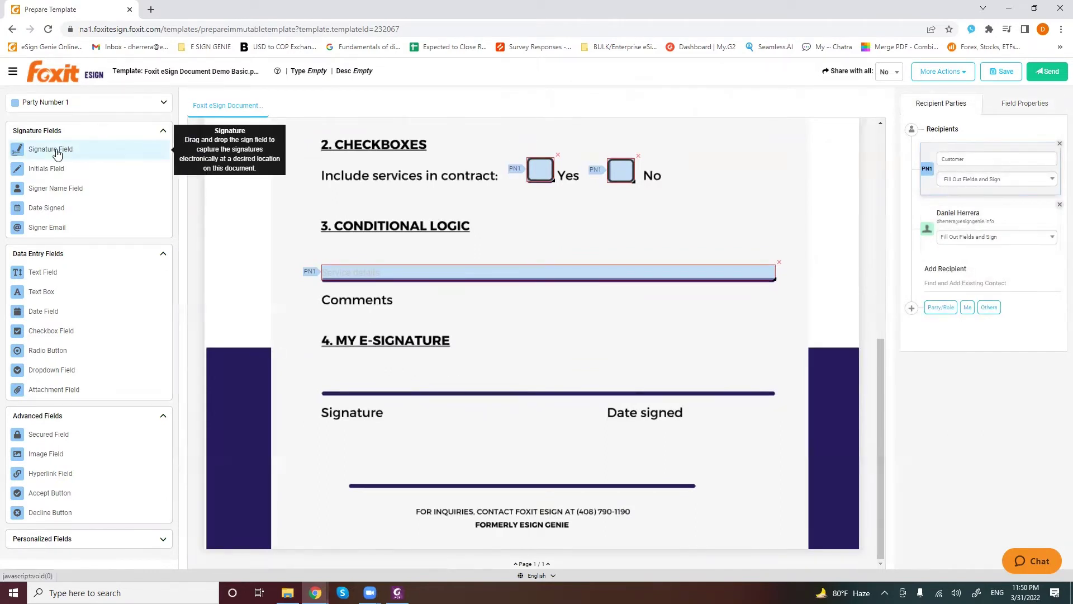
{"action": "mouse_move", "coordinate": [47, 154]}
{"action": "left_mouse_down"}
{"action": "mouse_move", "coordinate": [149, 158]}
{"action": "mouse_move", "coordinate": [342, 280]}
{"action": "mouse_move", "coordinate": [354, 407]}
{"action": "mouse_move", "coordinate": [355, 388]}
{"action": "left_mouse_up"}
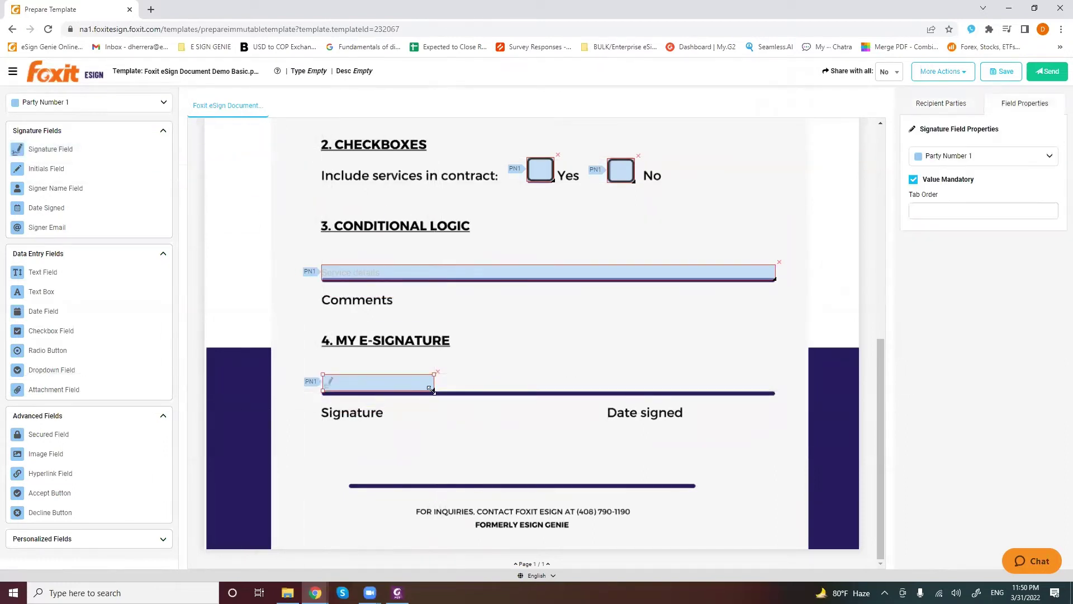
{"action": "left_click_drag", "start_coordinate": [434, 389], "coordinate": [548, 390]}
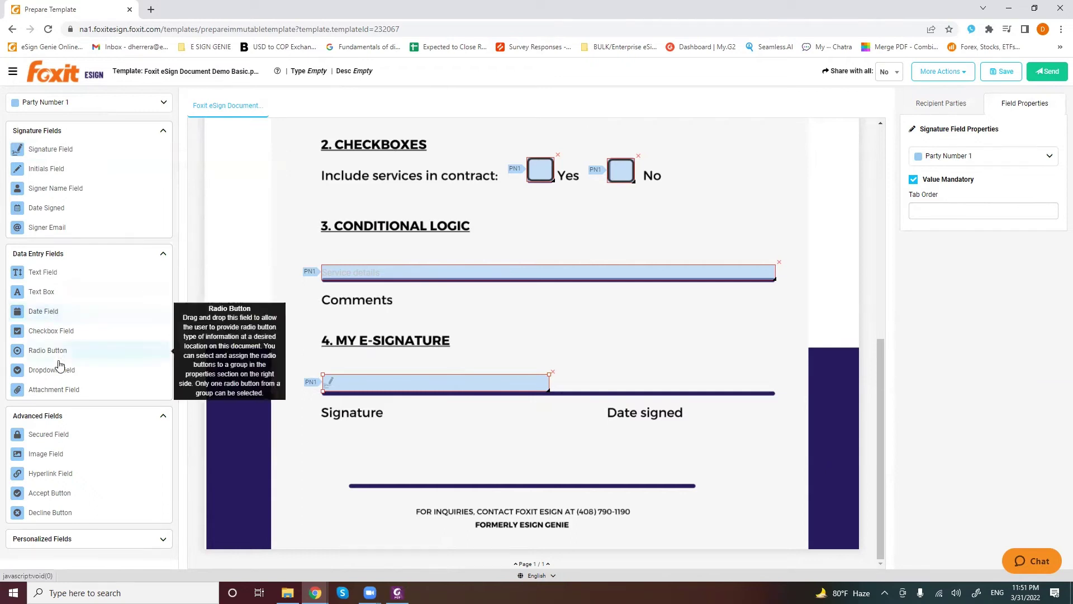
Place a Date Signed field on the Date signed line and widen it to the line's end
{"action": "scroll", "coordinate": [606, 223], "scroll_direction": "up", "scroll_amount": 3}
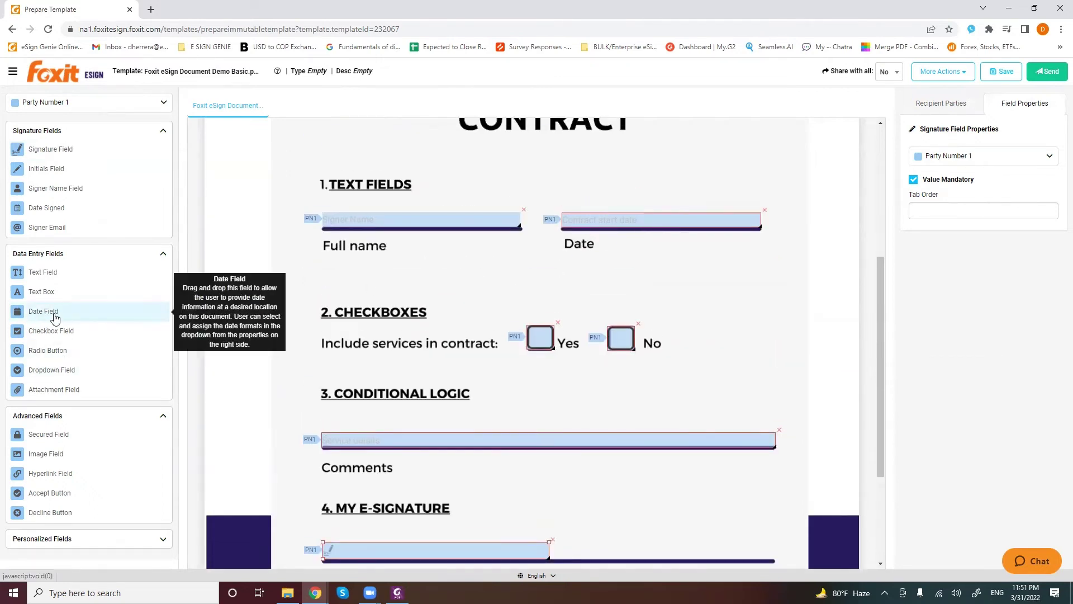
{"action": "scroll", "coordinate": [736, 401], "scroll_direction": "down", "scroll_amount": 2}
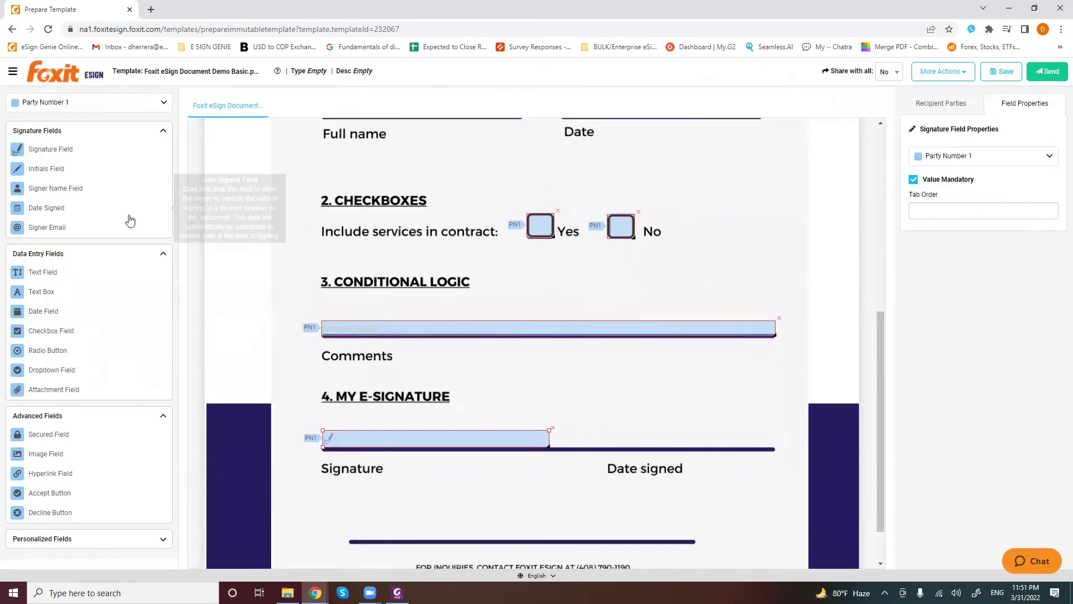
{"action": "left_click_drag", "start_coordinate": [47, 215], "coordinate": [625, 445]}
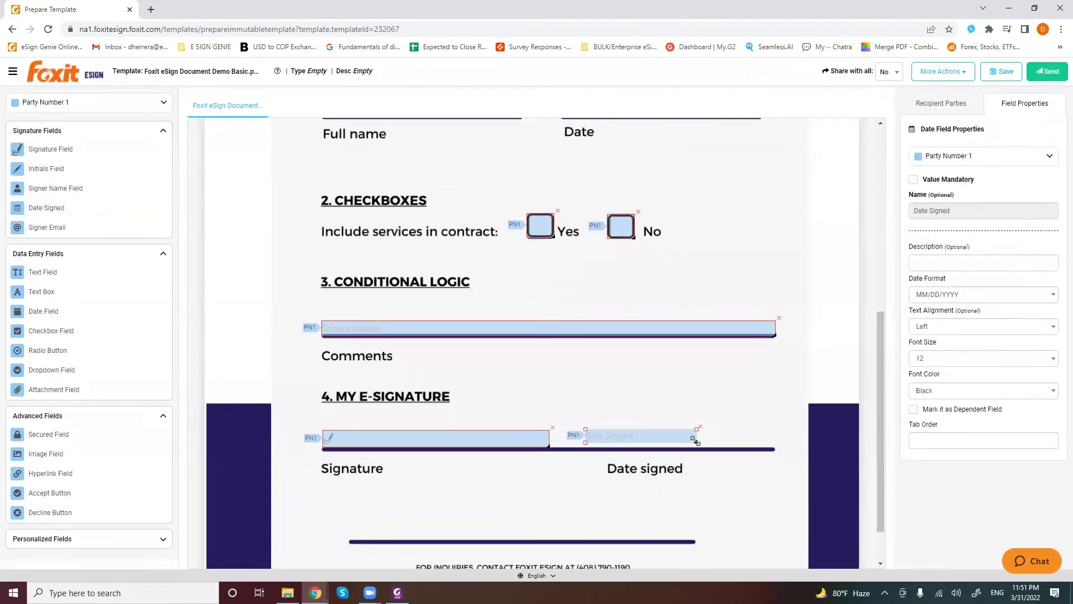
{"action": "left_click_drag", "start_coordinate": [695, 441], "coordinate": [769, 443]}
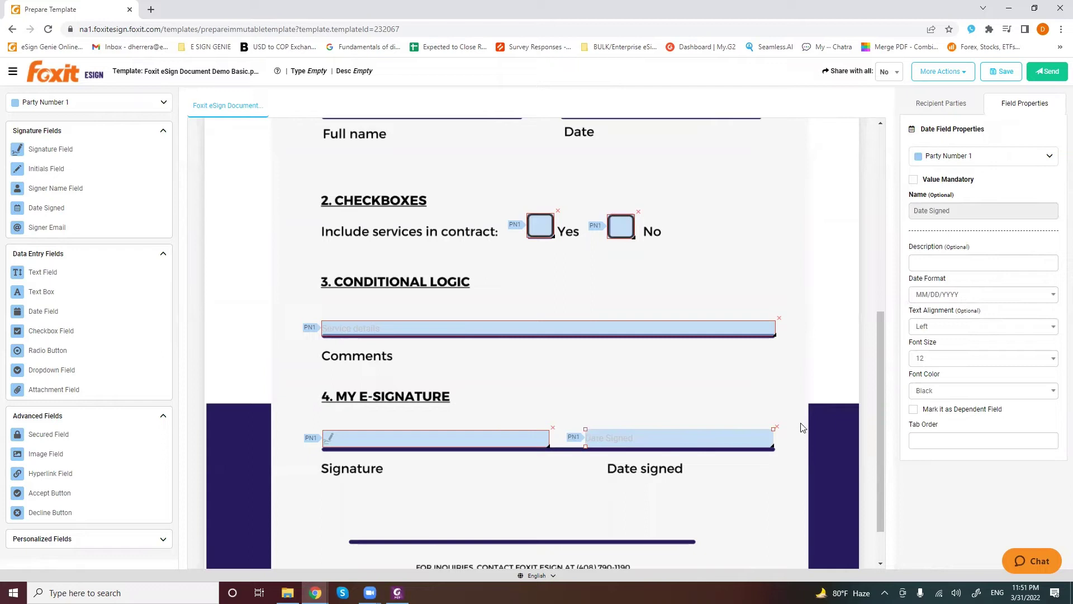
Remove the assigned signer from the Customer party in Recipient Parties and save the template
{"action": "scroll", "coordinate": [664, 408], "scroll_direction": "up", "scroll_amount": 1}
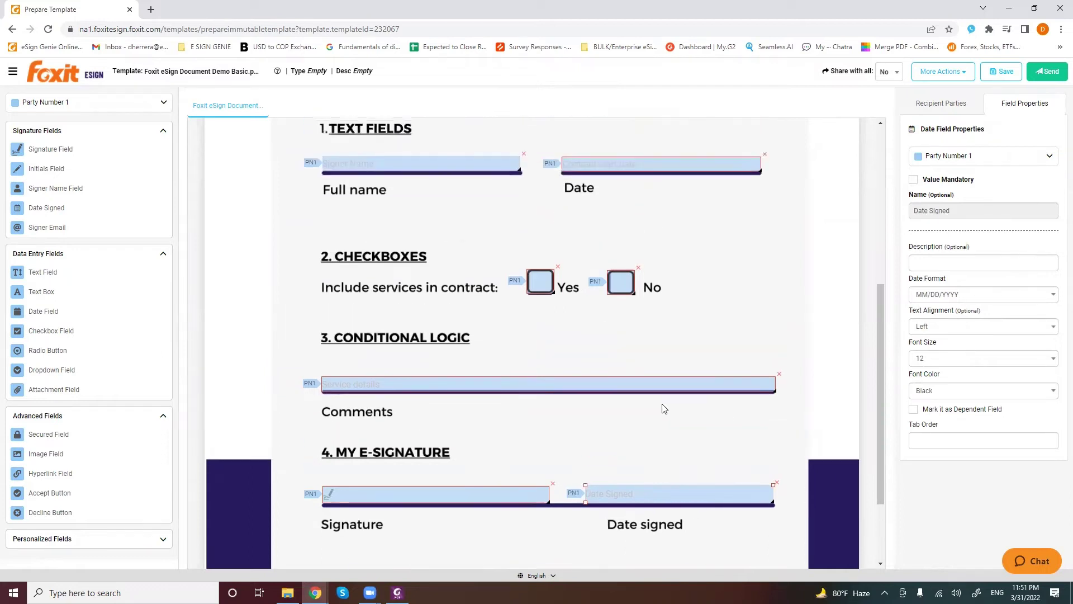
{"action": "left_click", "coordinate": [944, 103]}
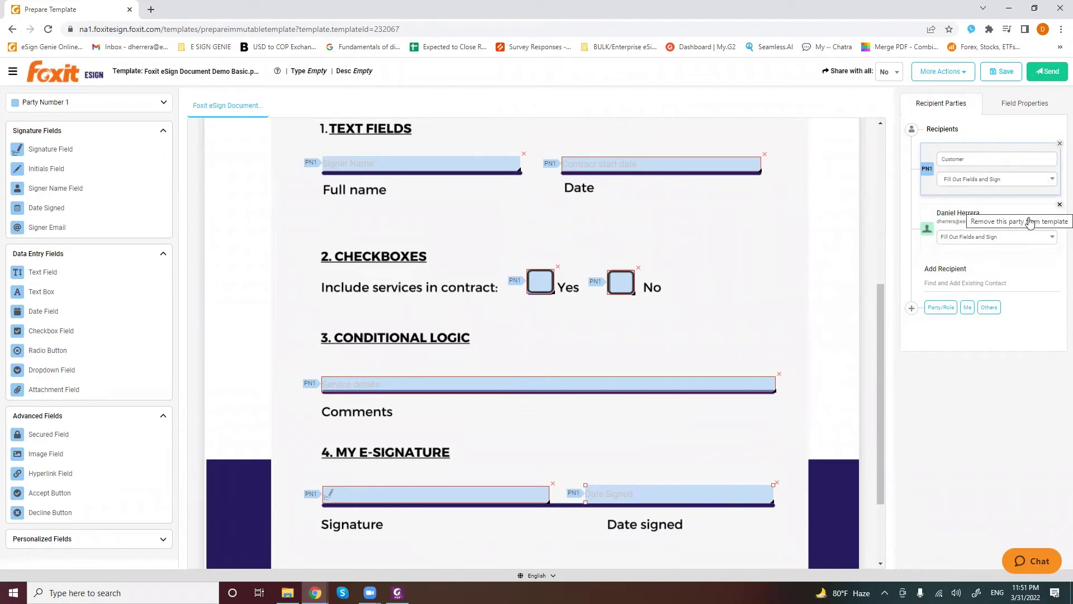
{"action": "left_click", "coordinate": [1059, 205]}
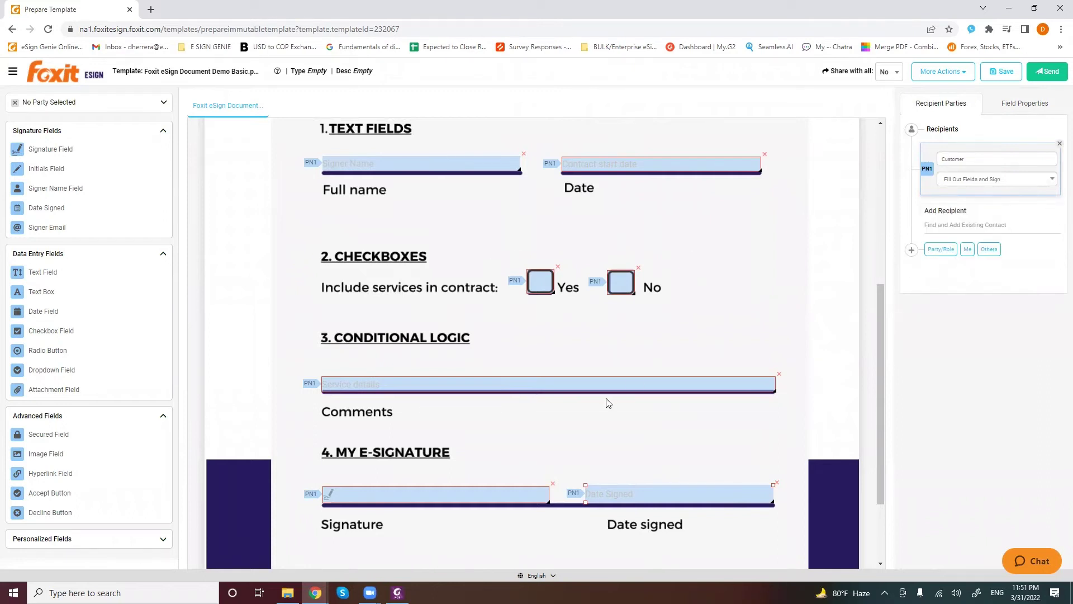
{"action": "scroll", "coordinate": [631, 392], "scroll_direction": "up", "scroll_amount": 2}
{"action": "scroll", "coordinate": [629, 438], "scroll_direction": "down", "scroll_amount": 2}
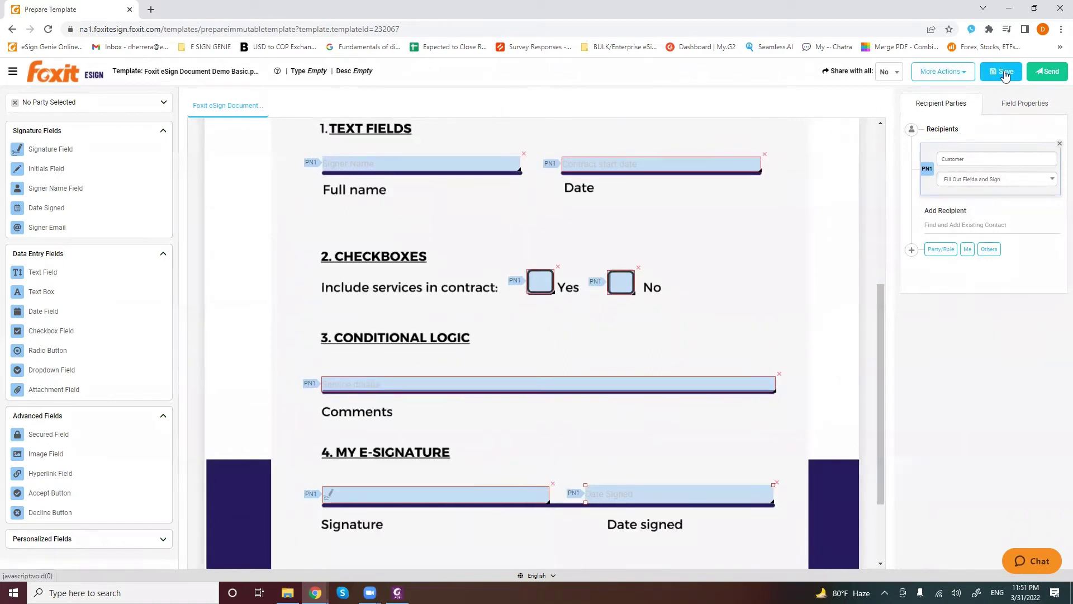
{"action": "left_click", "coordinate": [1004, 73]}
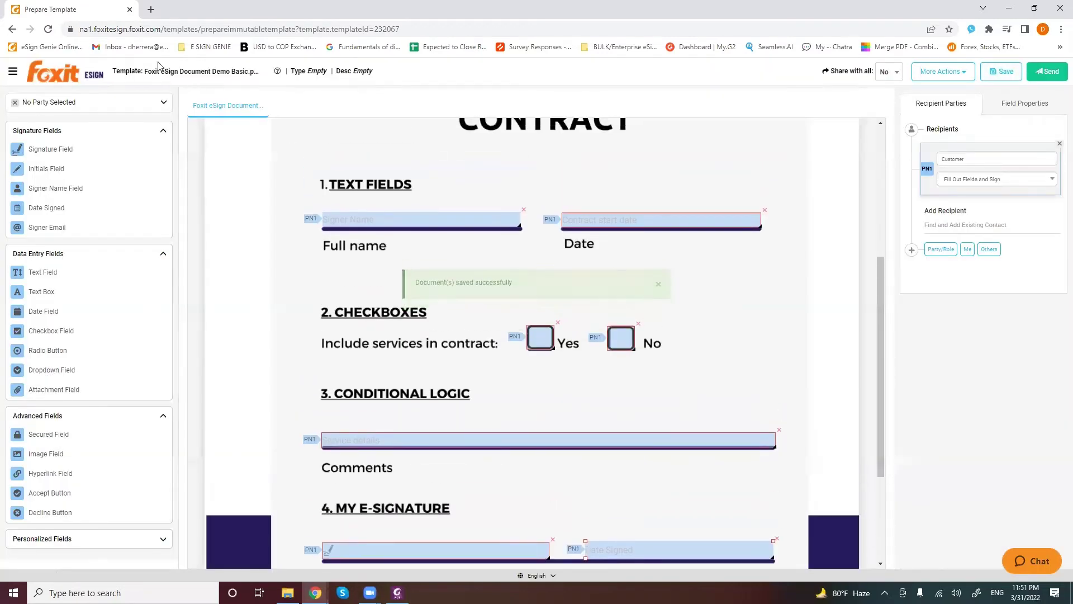
Rename the template to 'TEST'
{"action": "left_click", "coordinate": [216, 75]}
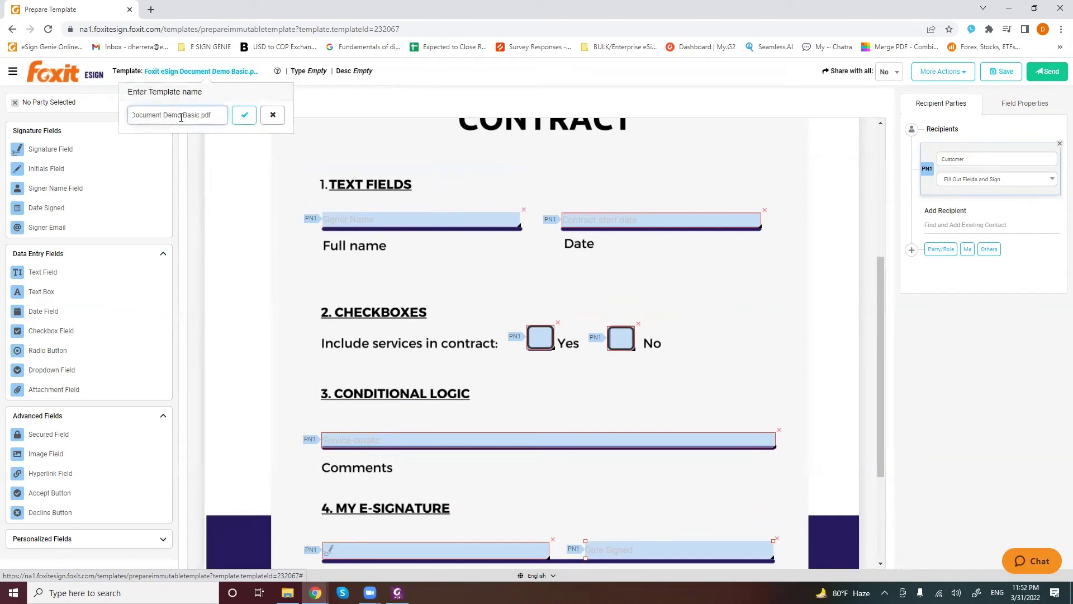
{"action": "triple_click", "coordinate": [180, 118]}
{"action": "type", "text": "TEST"}
{"action": "left_click", "coordinate": [244, 115]}
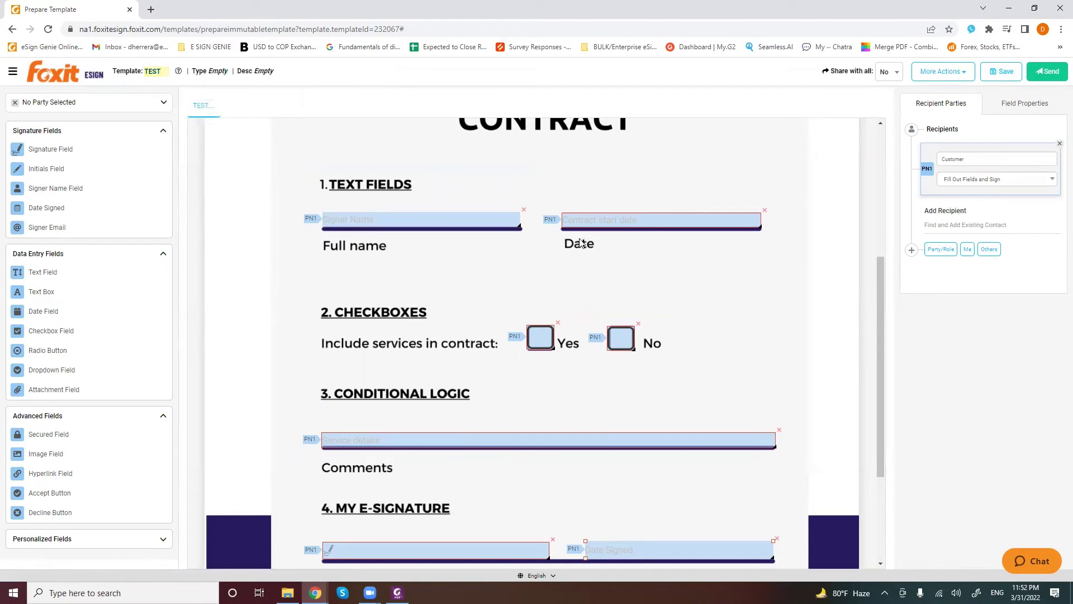
{"action": "scroll", "coordinate": [549, 313], "scroll_direction": "down", "scroll_amount": 1}
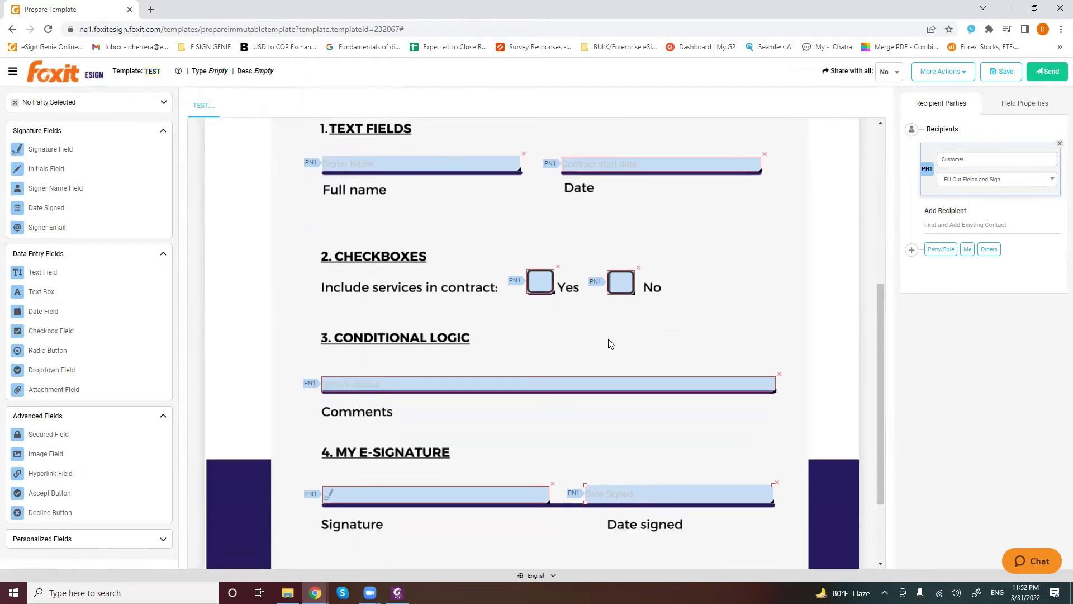
Send the TEST template and continue past the Overview step to Assign Recipient
{"action": "left_click", "coordinate": [1054, 77]}
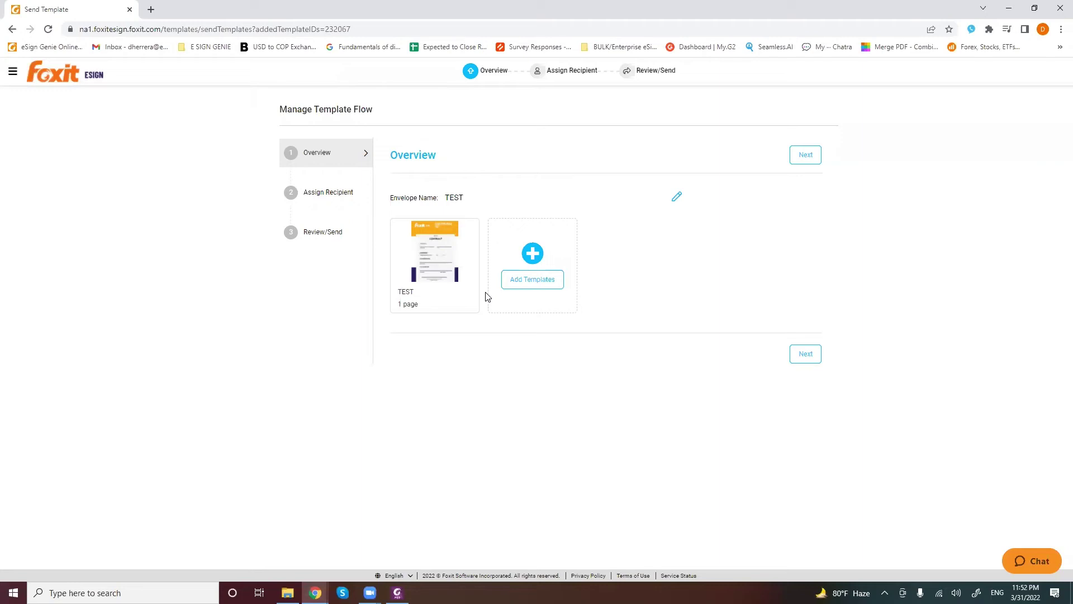
{"action": "left_click", "coordinate": [804, 360]}
{"action": "left_click", "coordinate": [807, 358]}
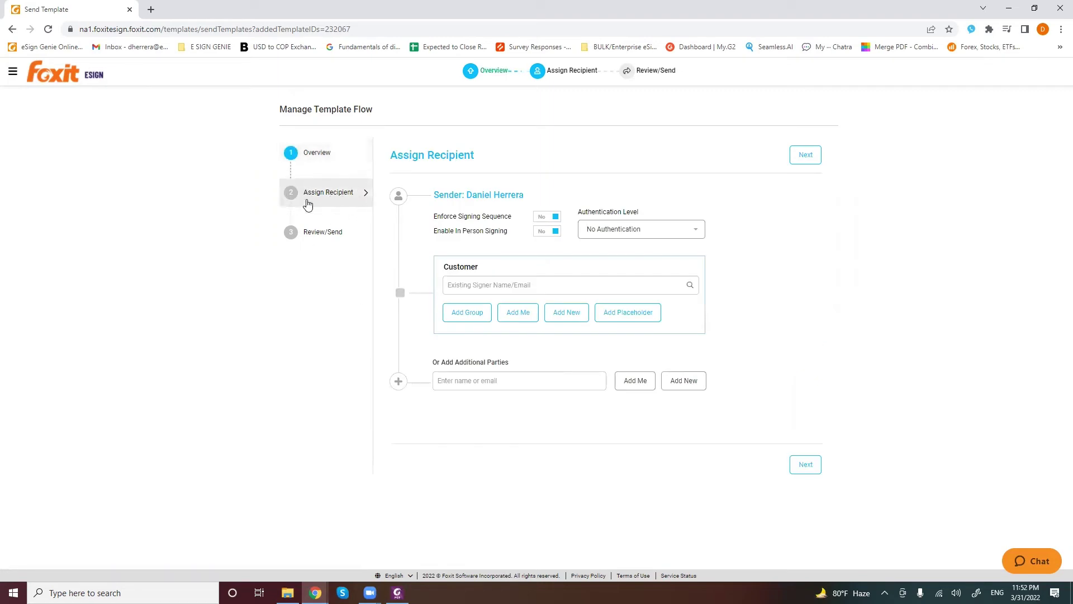
{"action": "left_click_drag", "start_coordinate": [532, 198], "coordinate": [427, 195]}
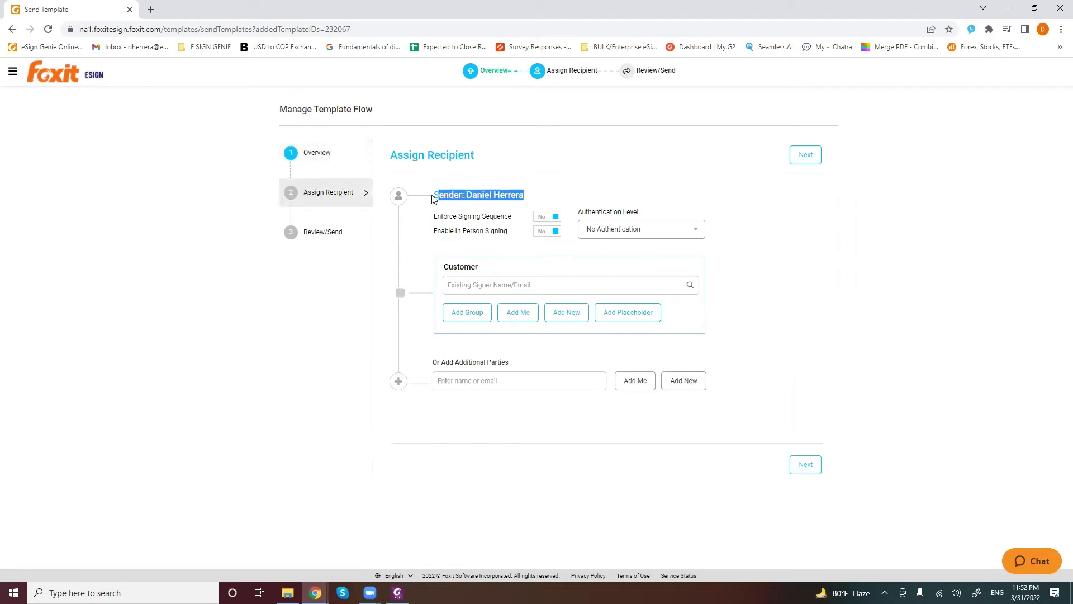
{"action": "left_click", "coordinate": [450, 272]}
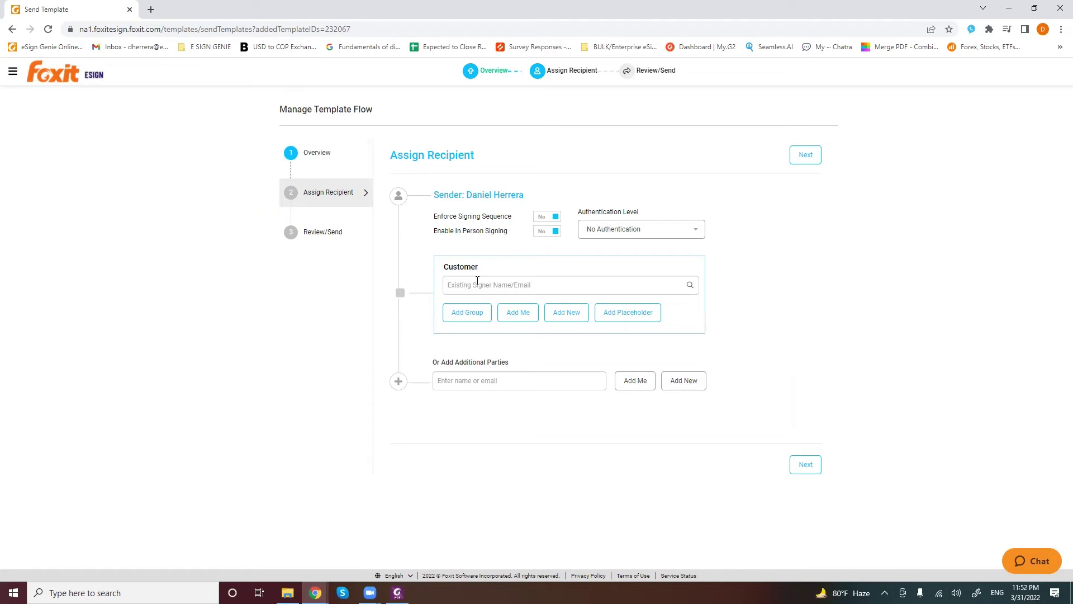
{"action": "left_click", "coordinate": [477, 282]}
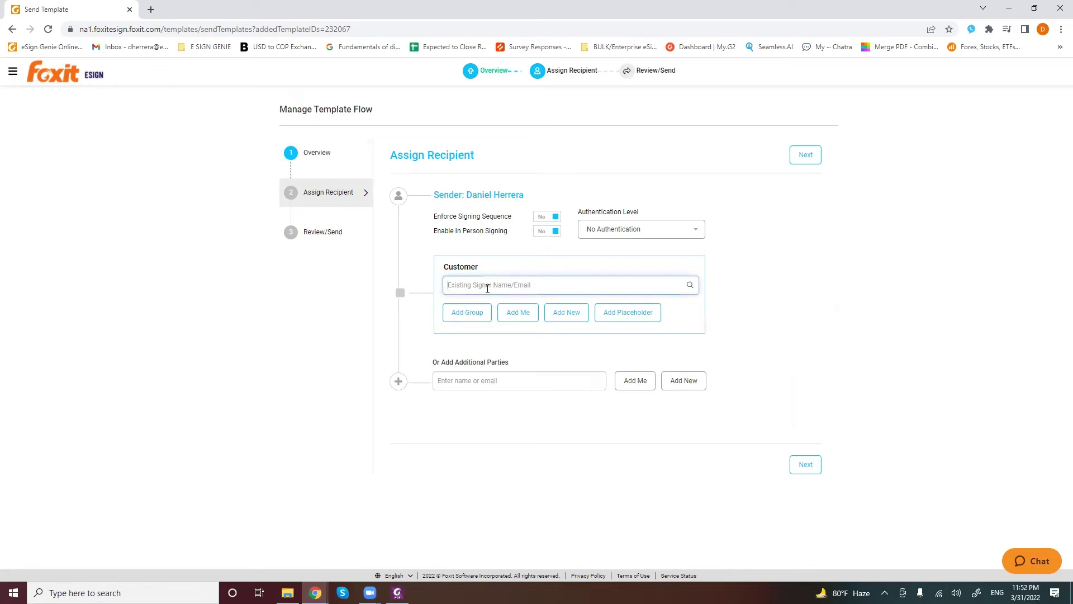
{"action": "type", "text": "test"}
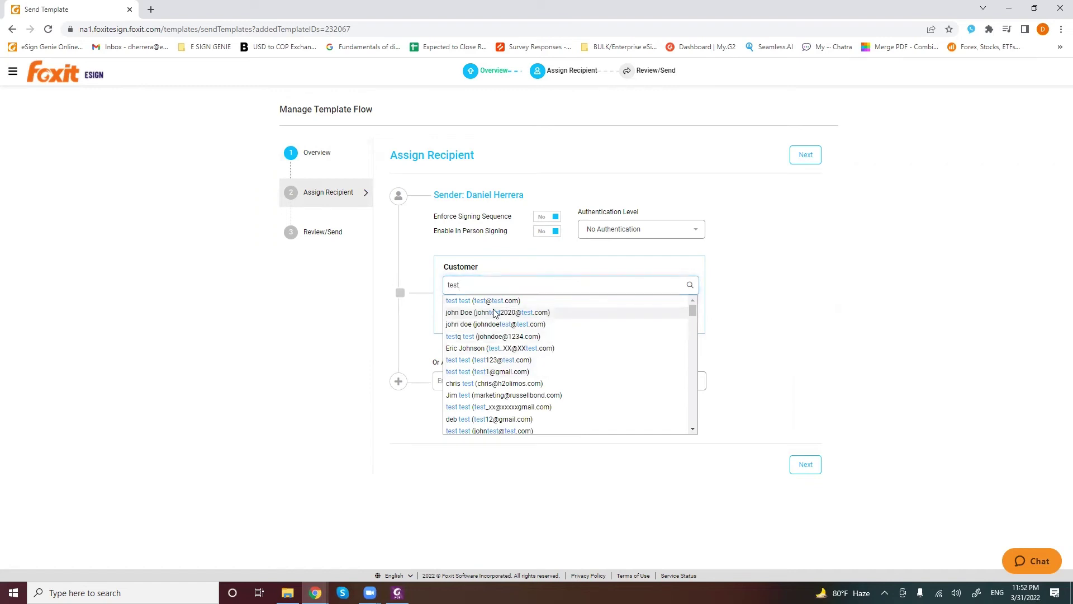
{"action": "left_click", "coordinate": [494, 313]}
{"action": "left_click", "coordinate": [696, 269]}
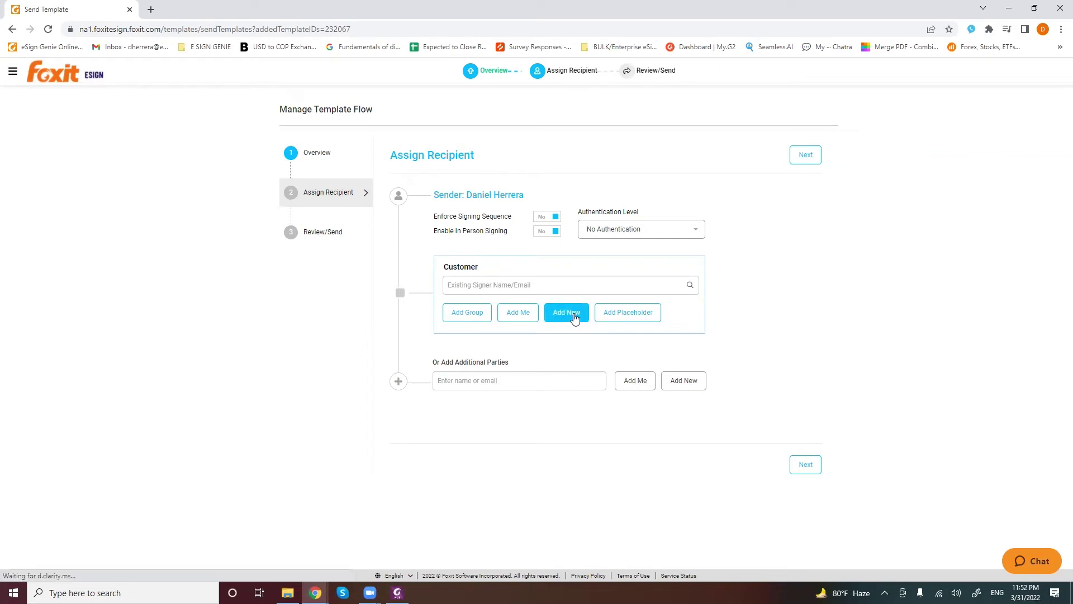
{"action": "left_click", "coordinate": [574, 317]}
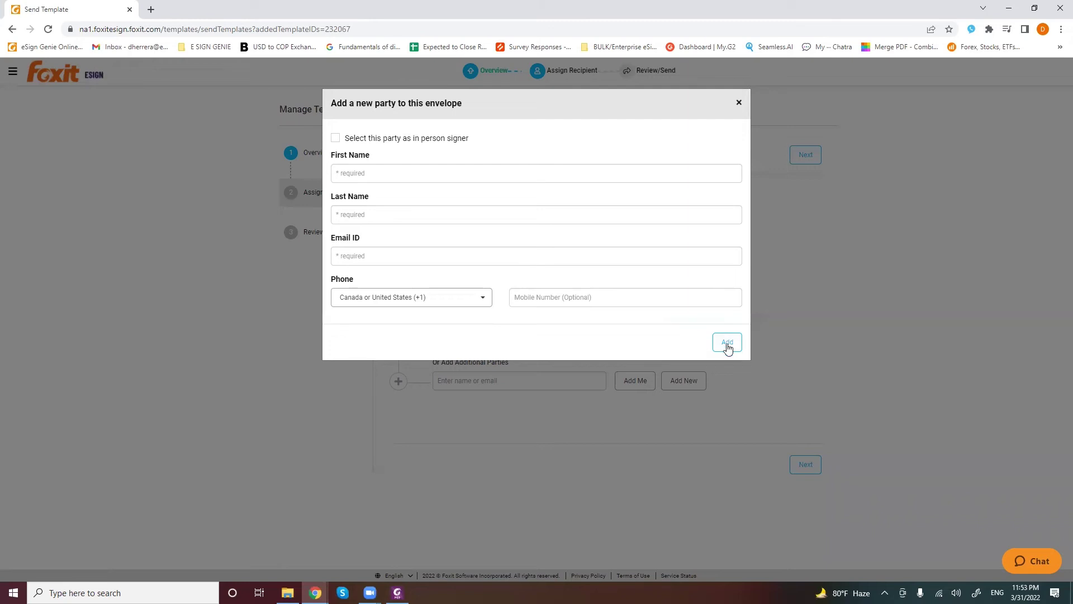
{"action": "left_click", "coordinate": [738, 104]}
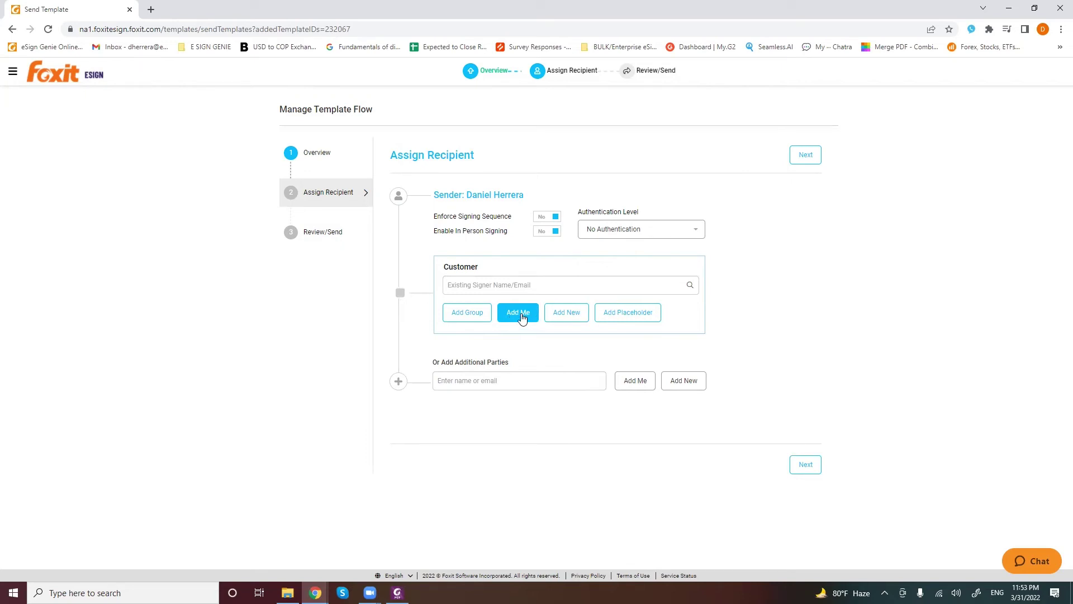
Assign yourself as the Customer signer with Add Me
{"action": "left_click", "coordinate": [518, 314]}
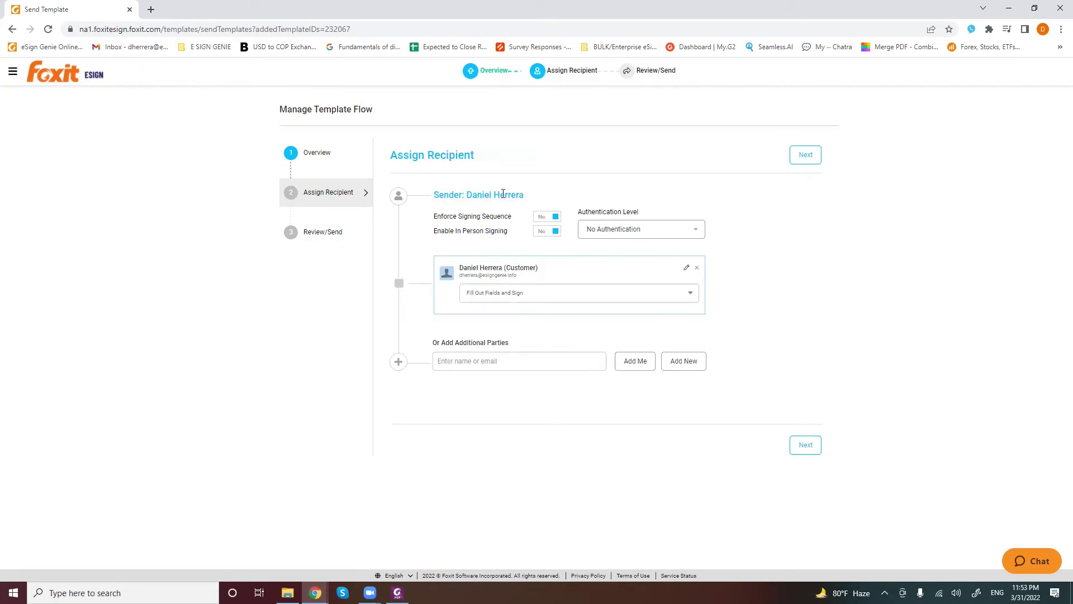
{"action": "left_click_drag", "start_coordinate": [531, 196], "coordinate": [469, 275]}
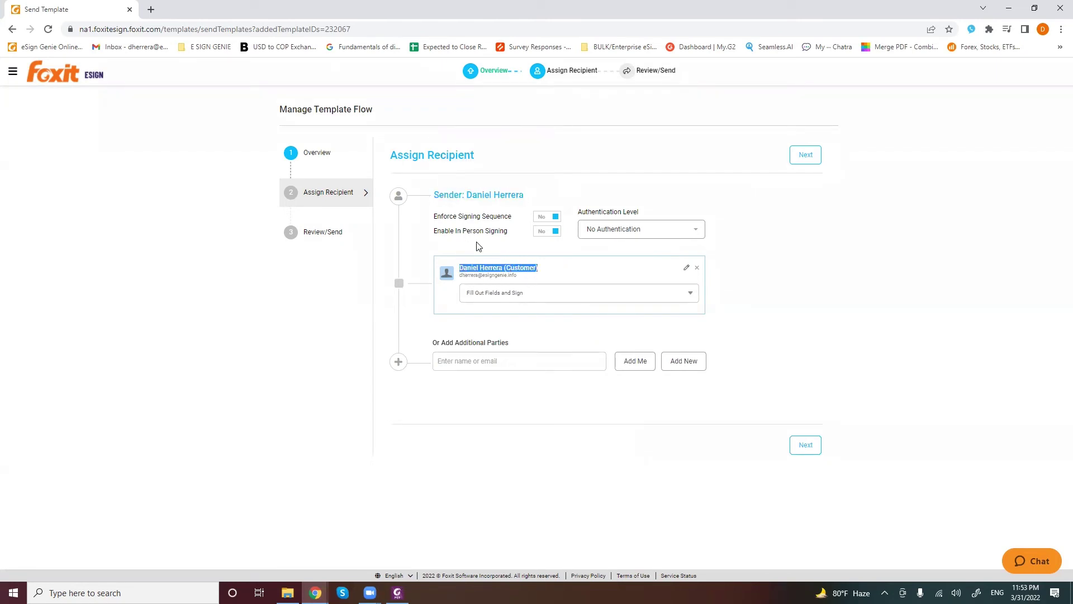
{"action": "left_click", "coordinate": [477, 247]}
Toggle Enforce Signing Sequence and Enable In Person Signing on, then back off
{"action": "mouse_move", "coordinate": [439, 219]}
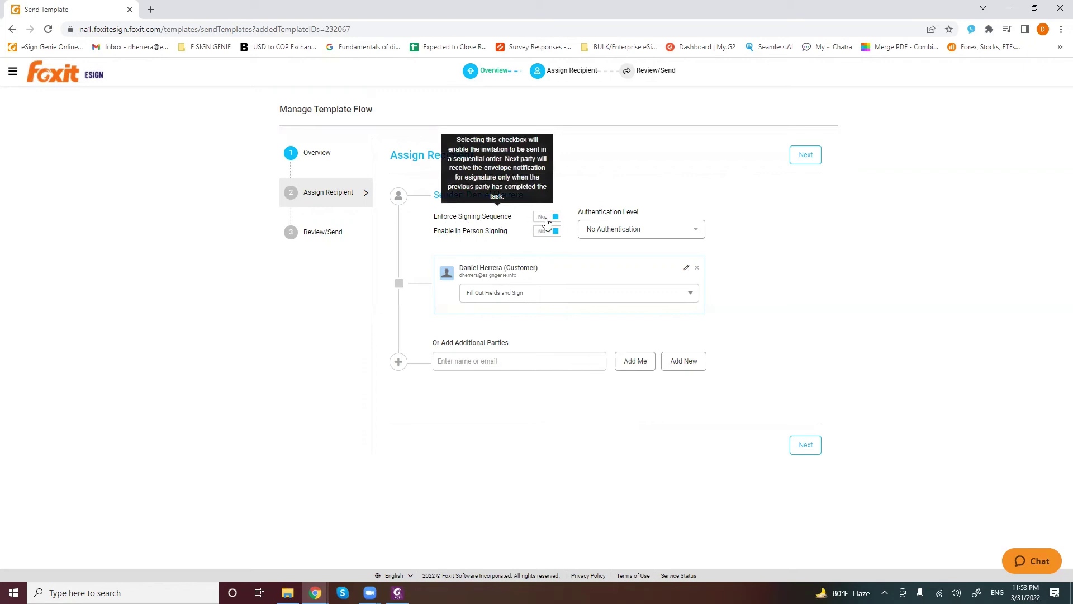
{"action": "left_click", "coordinate": [546, 219]}
{"action": "mouse_move", "coordinate": [498, 221]}
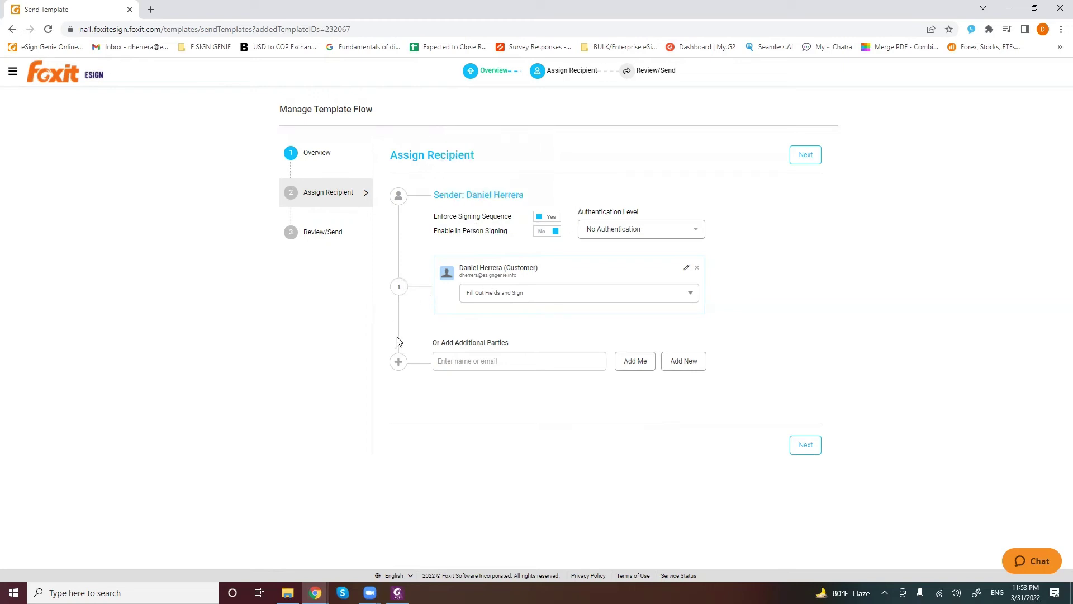
{"action": "left_click", "coordinate": [544, 220]}
{"action": "left_click", "coordinate": [550, 237]}
{"action": "left_click", "coordinate": [545, 240]}
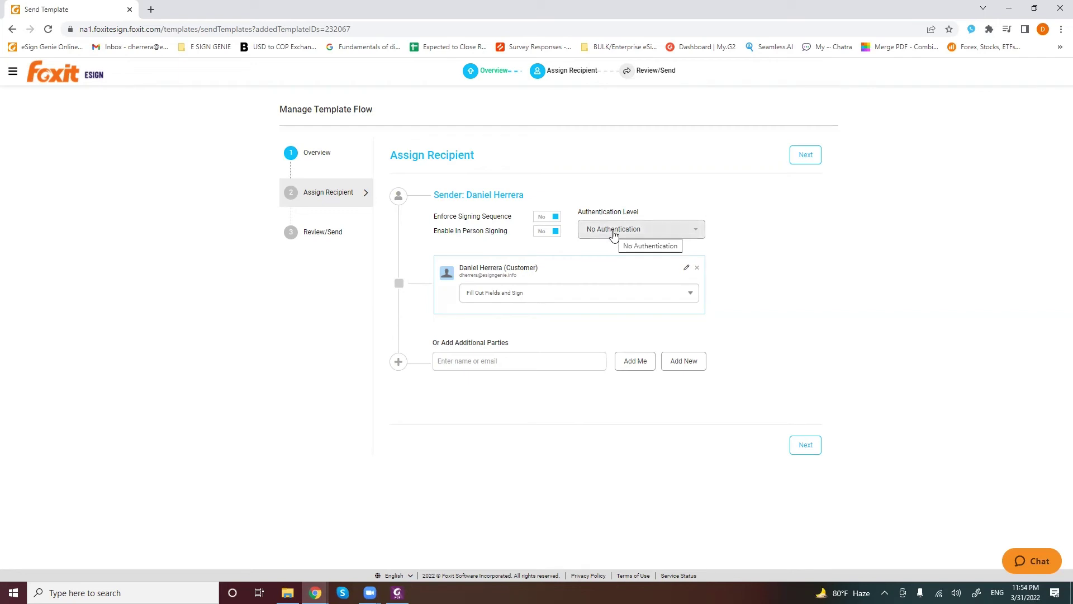
Choose No Authentication as the authentication level and advance to Review / Send
{"action": "left_click", "coordinate": [614, 235]}
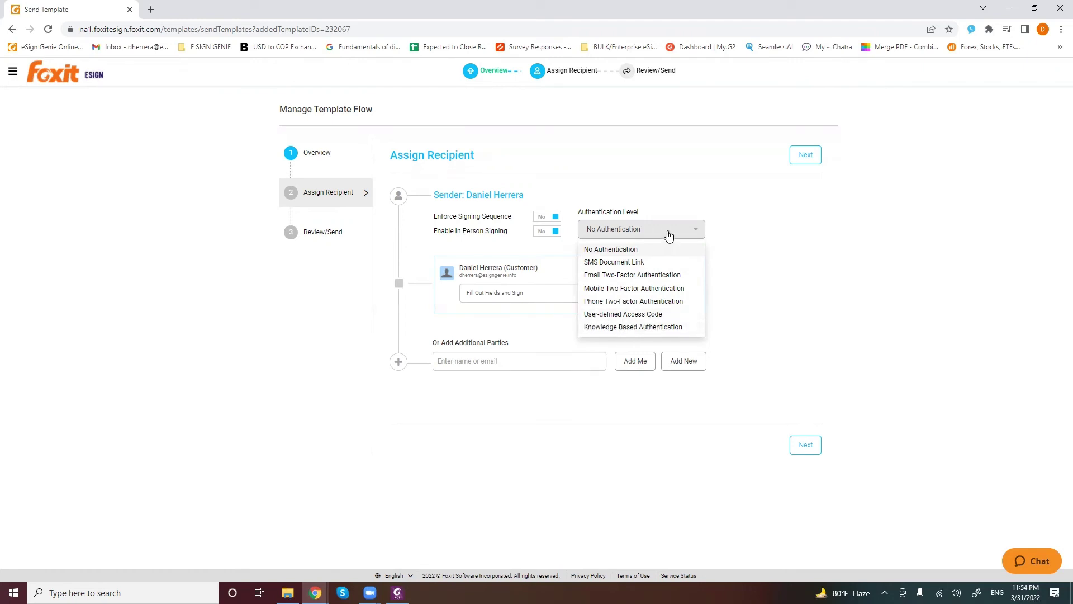
{"action": "left_click", "coordinate": [603, 250]}
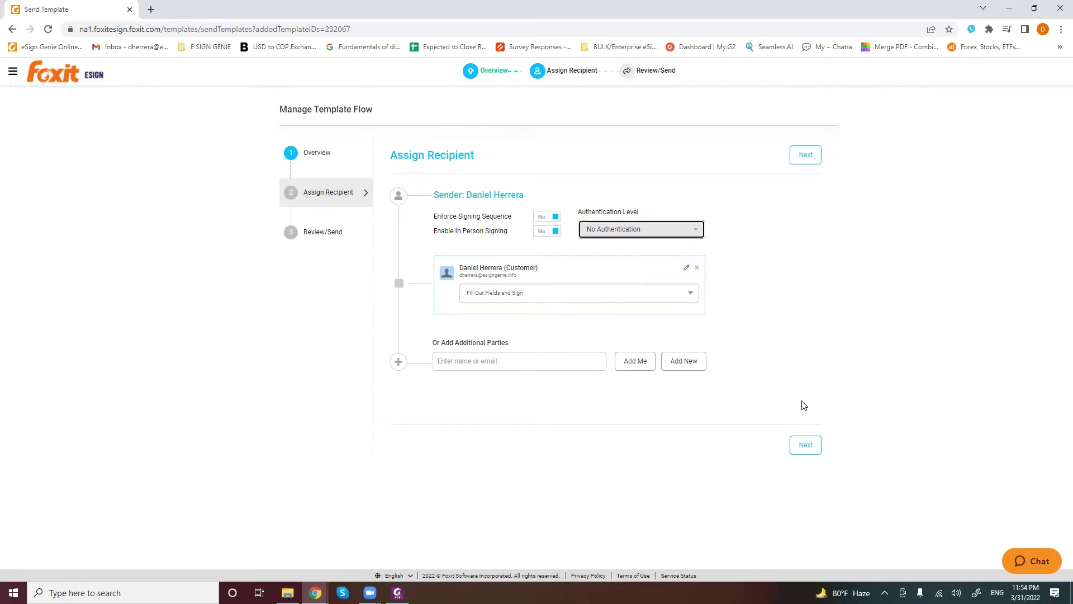
{"action": "left_click", "coordinate": [799, 453]}
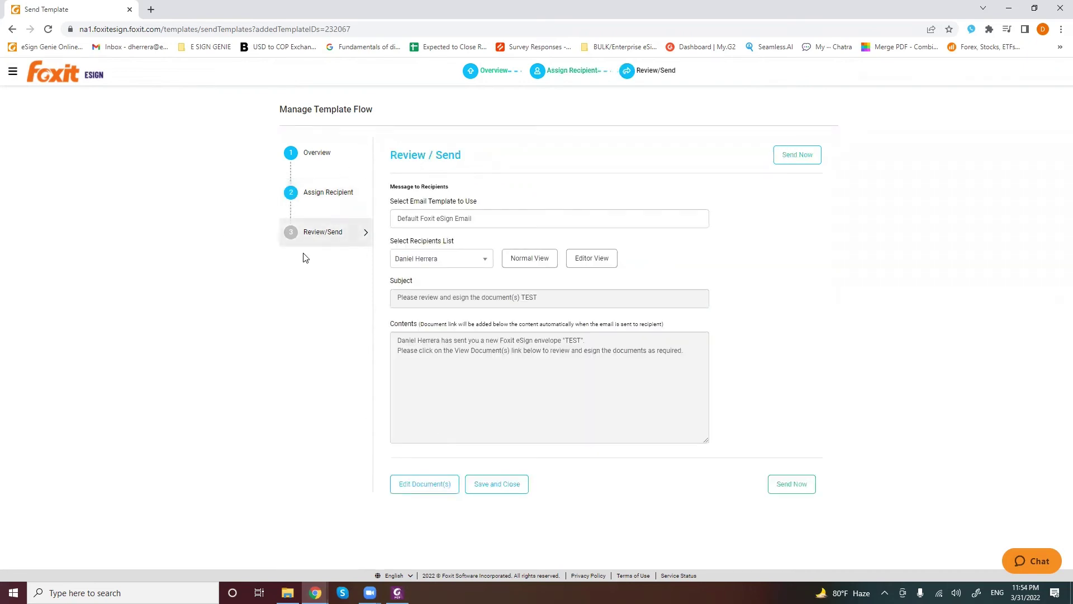
Switch the email body to rich-text editing and add the line 'Please give me a call.'
{"action": "left_click", "coordinate": [300, 247]}
{"action": "left_click", "coordinate": [596, 264]}
{"action": "scroll", "coordinate": [754, 431], "scroll_direction": "down", "scroll_amount": 1}
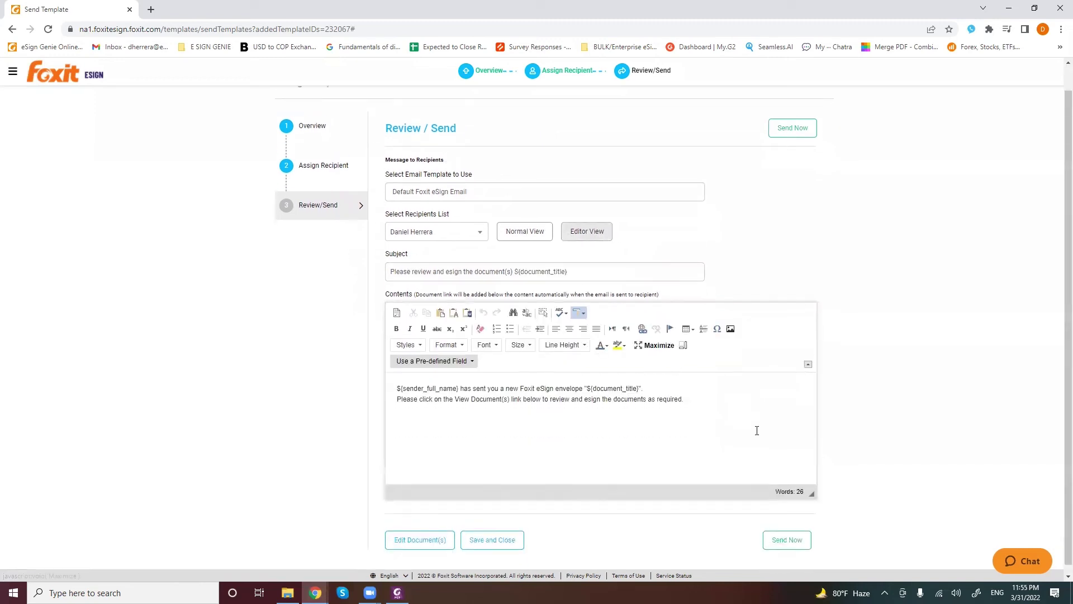
{"action": "left_click", "coordinate": [788, 534]}
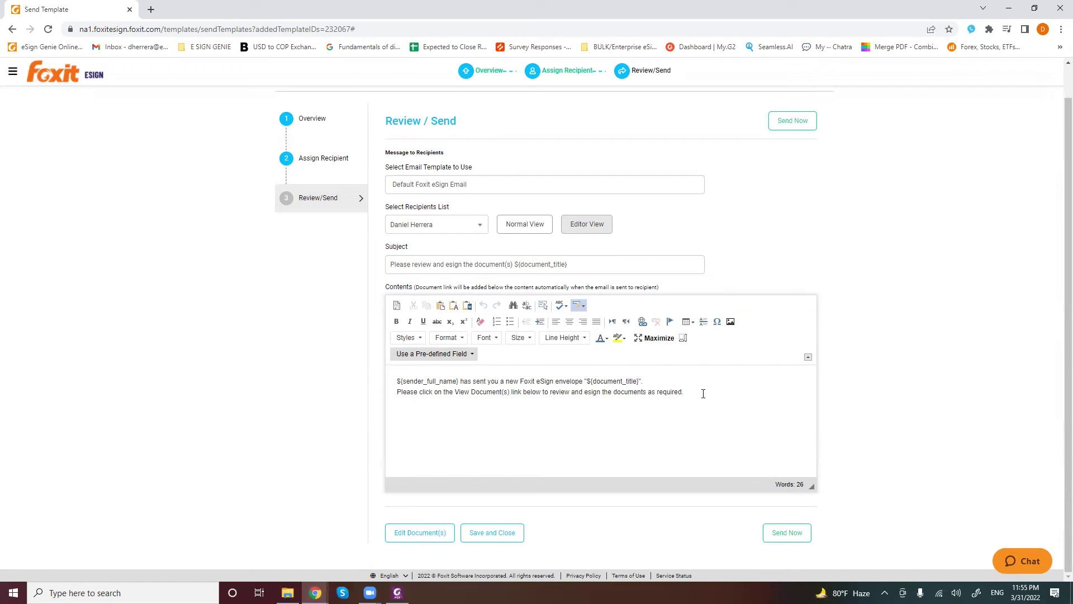
{"action": "left_click_drag", "start_coordinate": [703, 393], "coordinate": [491, 383]}
{"action": "left_click", "coordinate": [424, 382]}
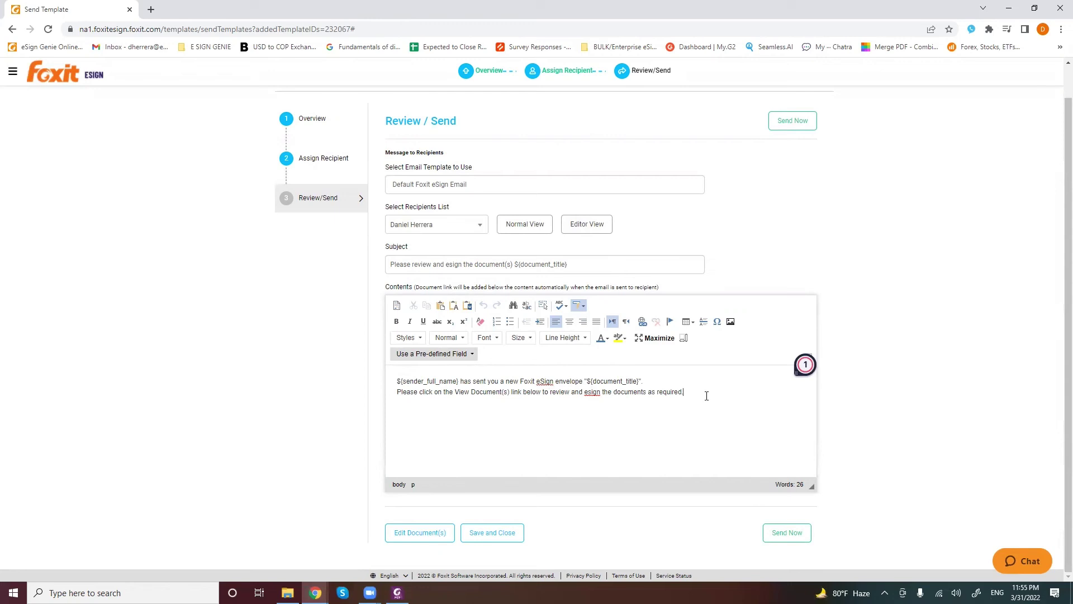
{"action": "key", "text": "Return"}
{"action": "type", "text": "Please give me a call."}
{"action": "left_click_drag", "start_coordinate": [577, 419], "coordinate": [391, 378]}
{"action": "left_click", "coordinate": [391, 378]}
Try the TEST 234 and TEST email templates, reselect Default Foxit eSign Email, and preview it
{"action": "left_click", "coordinate": [416, 185]}
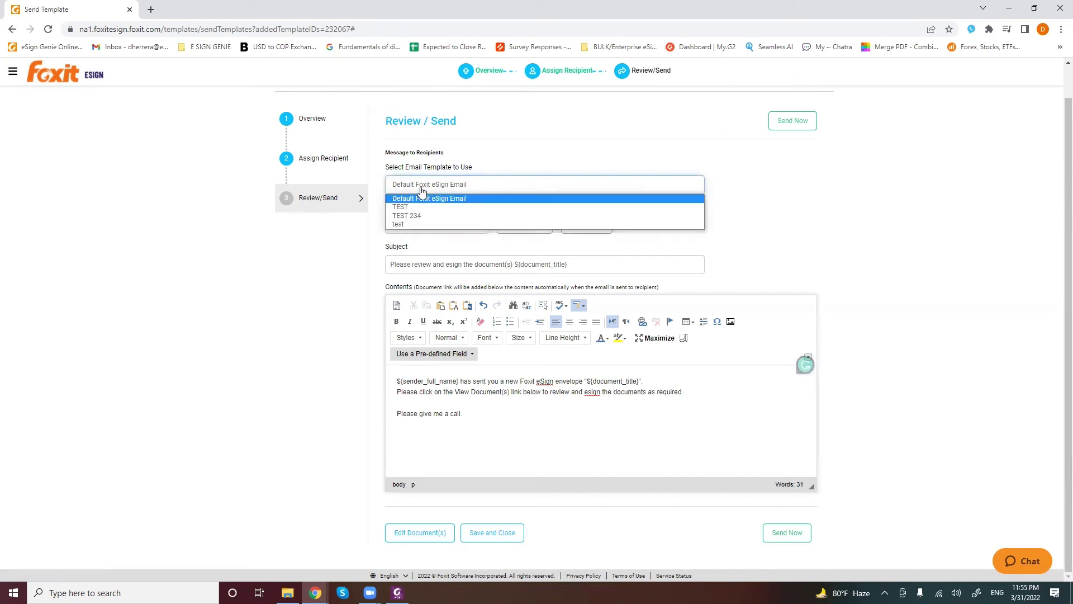
{"action": "left_click", "coordinate": [419, 217]}
{"action": "left_click", "coordinate": [431, 186]}
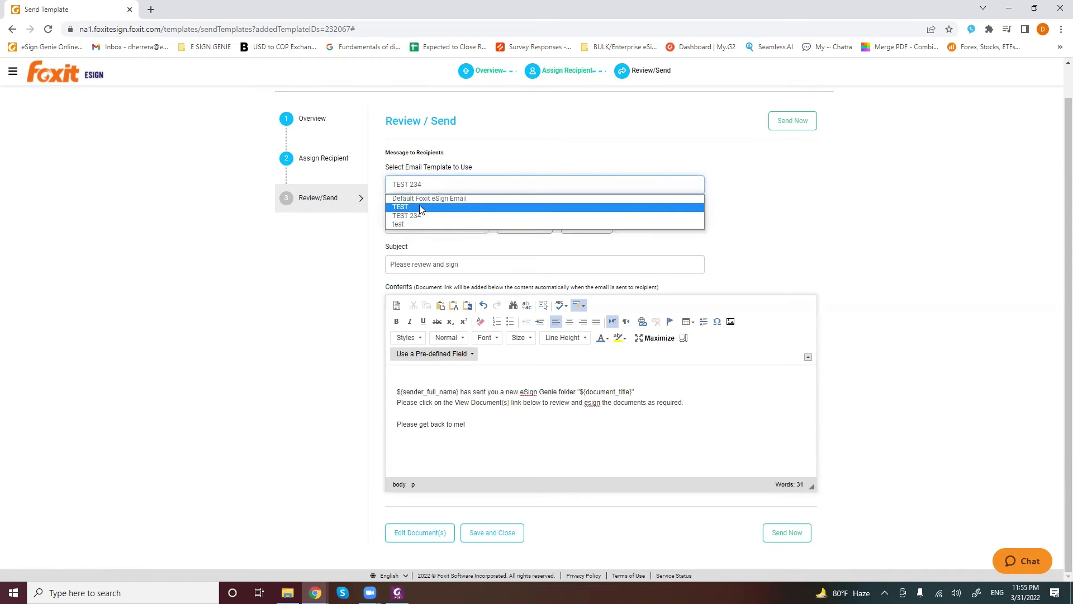
{"action": "left_click", "coordinate": [419, 206]}
{"action": "left_click", "coordinate": [431, 186]}
{"action": "left_click", "coordinate": [422, 197]}
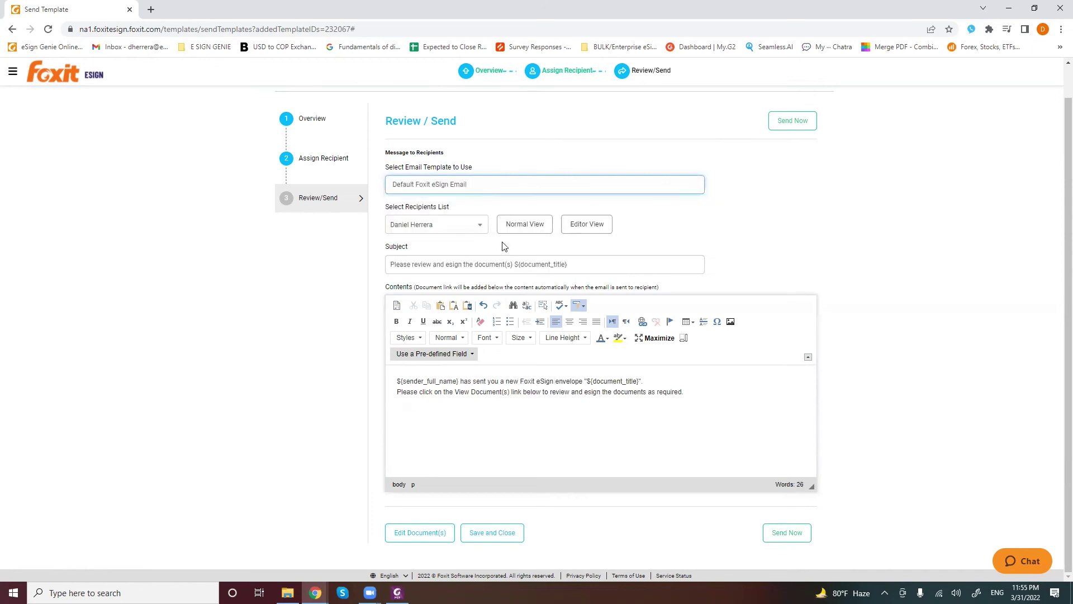
{"action": "left_click", "coordinate": [539, 228]}
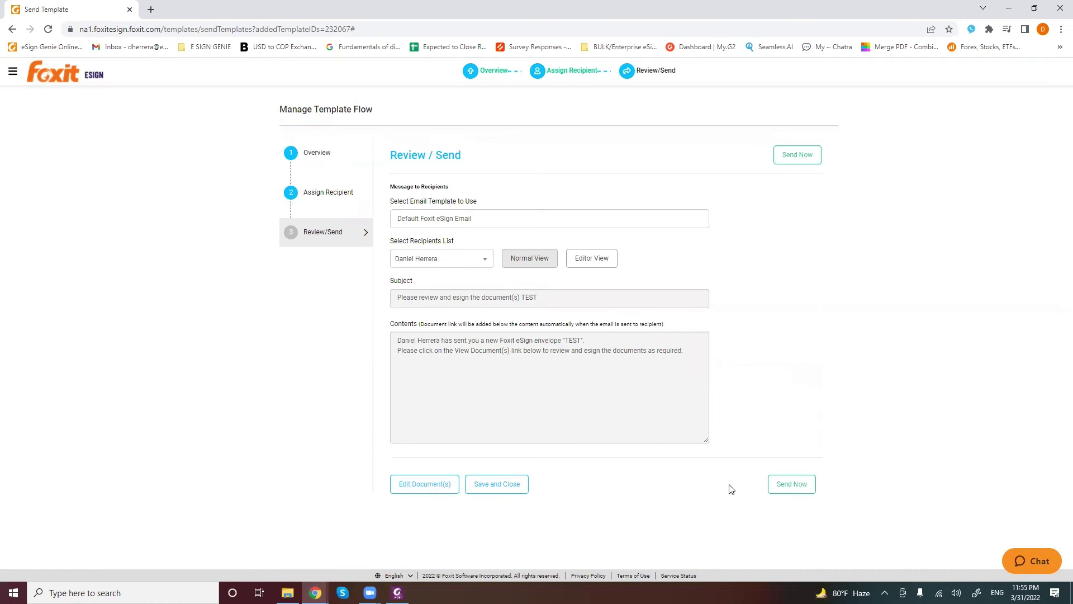
Send the envelope to the recipient and scroll through the contract to review it
{"action": "left_click", "coordinate": [793, 484]}
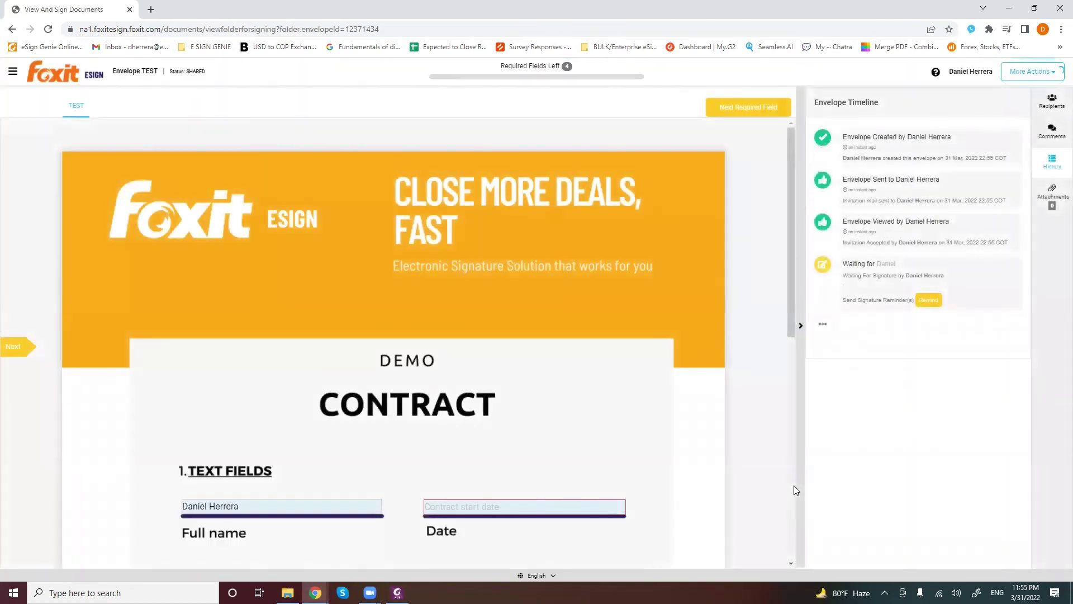
{"action": "scroll", "coordinate": [614, 379], "scroll_direction": "down", "scroll_amount": 3}
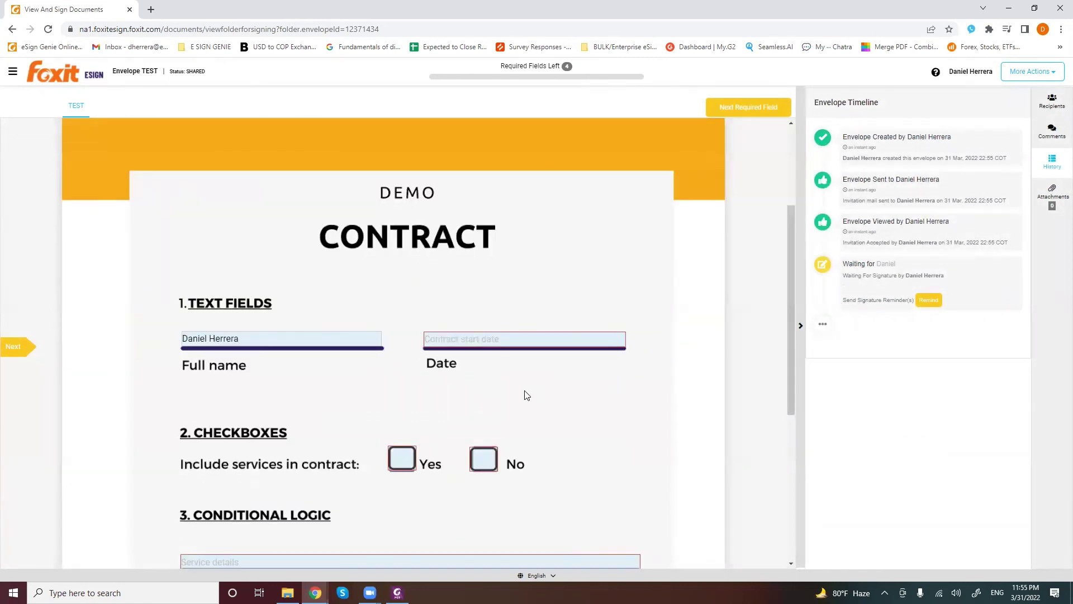
{"action": "scroll", "coordinate": [503, 391], "scroll_direction": "down", "scroll_amount": 2}
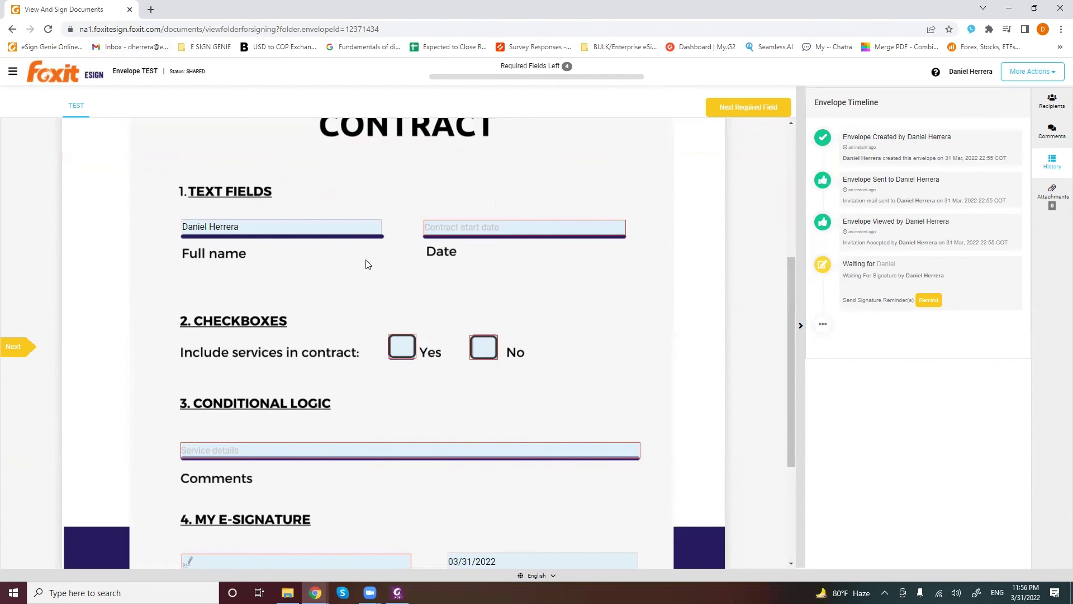
{"action": "scroll", "coordinate": [445, 278], "scroll_direction": "up", "scroll_amount": 3}
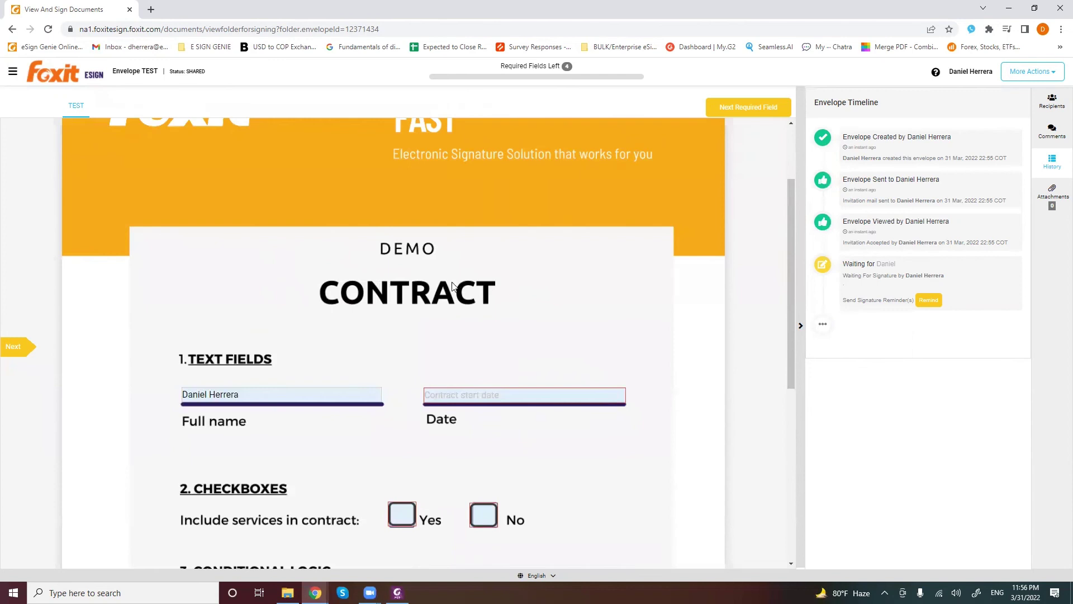
{"action": "scroll", "coordinate": [452, 290], "scroll_direction": "down", "scroll_amount": 1}
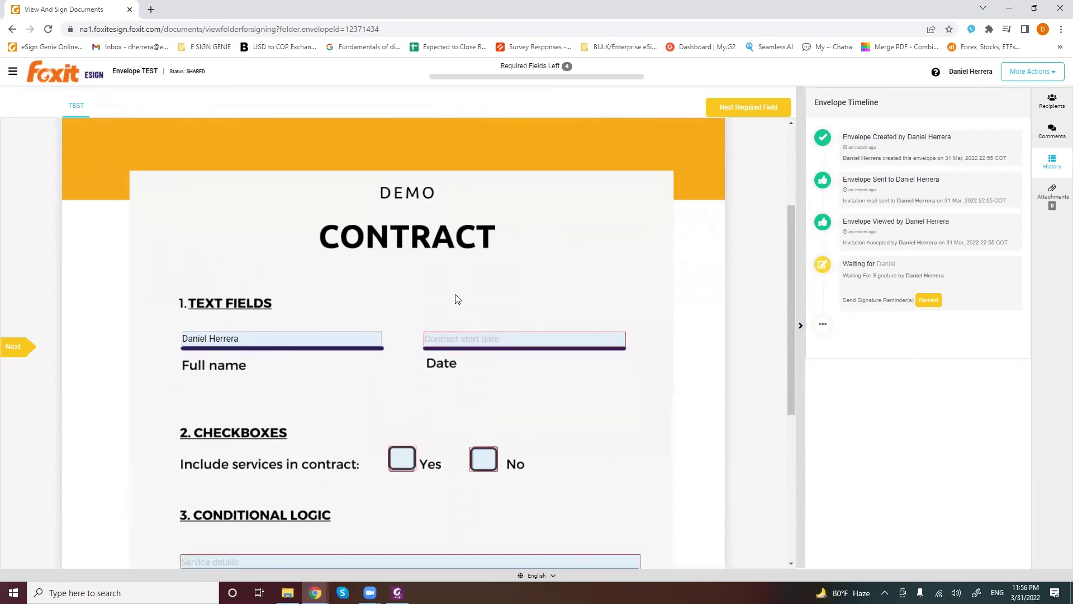
{"action": "scroll", "coordinate": [342, 265], "scroll_direction": "down", "scroll_amount": 2}
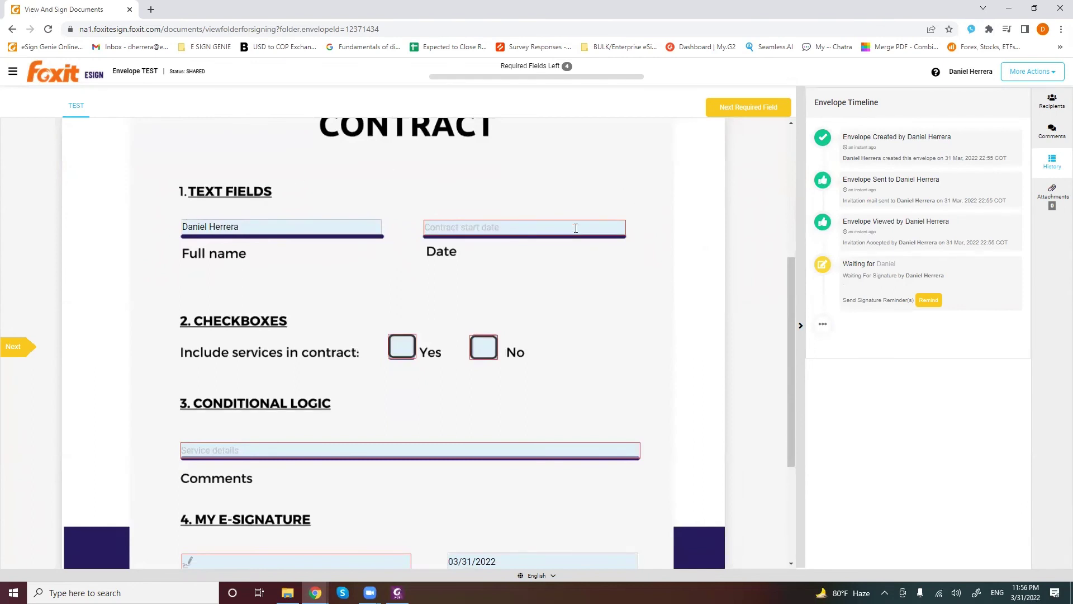
{"action": "scroll", "coordinate": [575, 228], "scroll_direction": "down", "scroll_amount": 1}
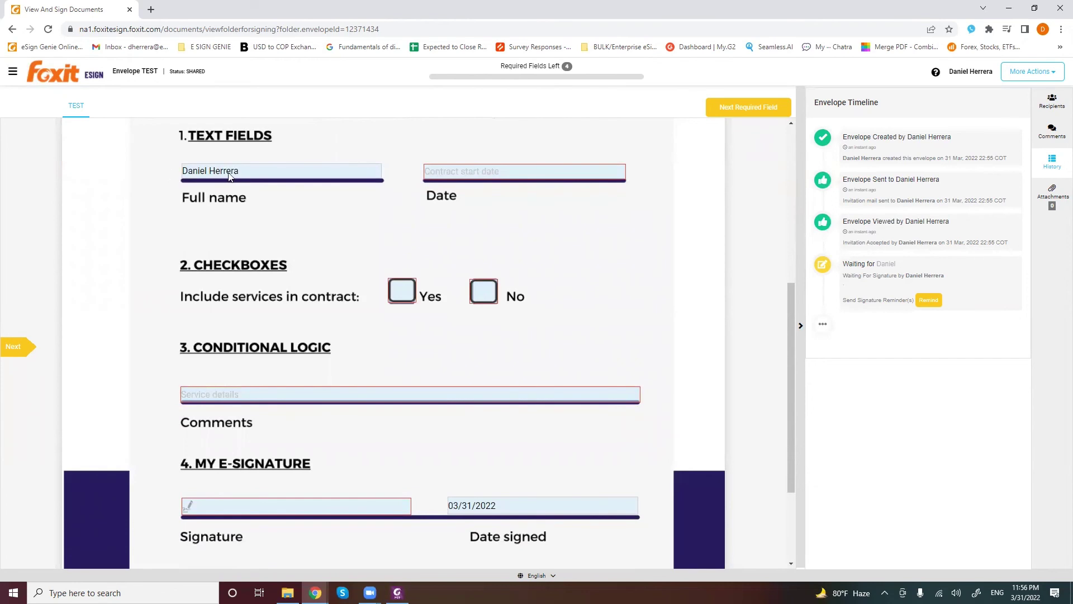
{"action": "scroll", "coordinate": [497, 243], "scroll_direction": "up", "scroll_amount": 1}
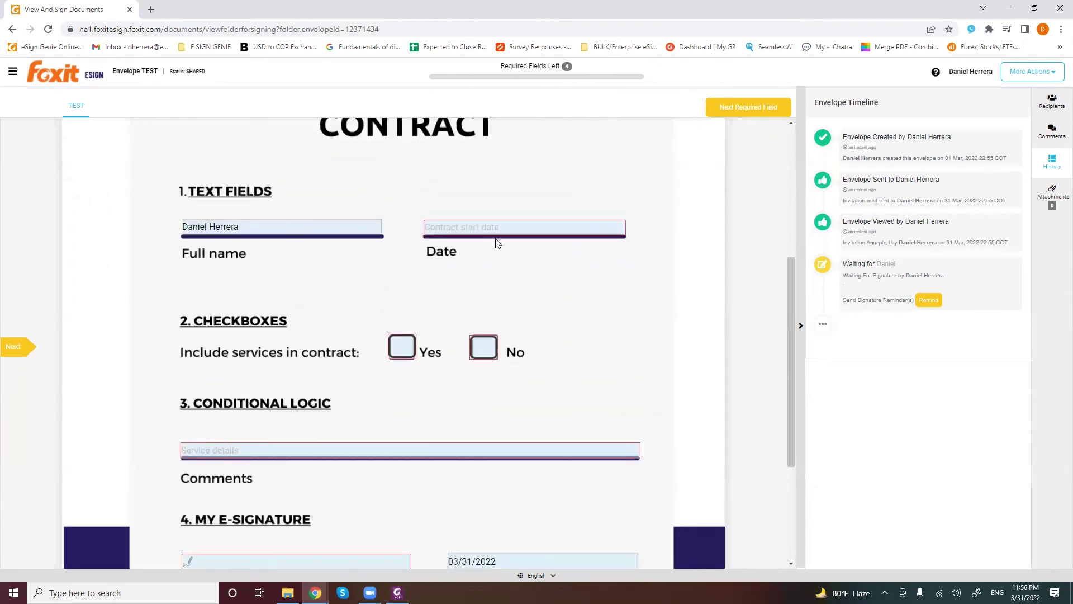
{"action": "scroll", "coordinate": [494, 228], "scroll_direction": "down", "scroll_amount": 1}
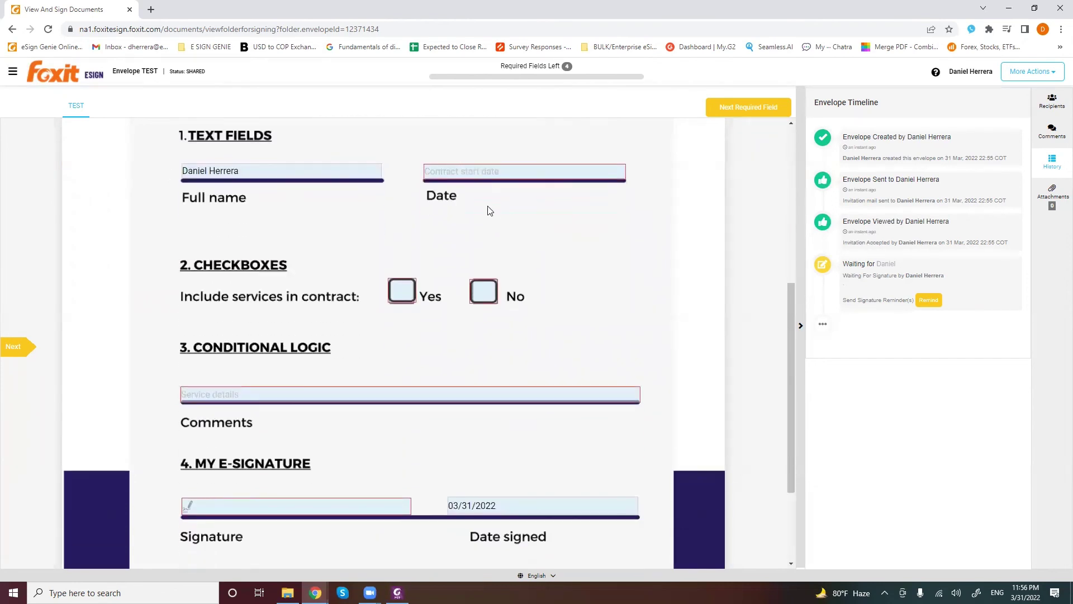
Set start date 04/18/2022, answer No for including services, and comment 'Tes'
{"action": "left_click", "coordinate": [535, 173]}
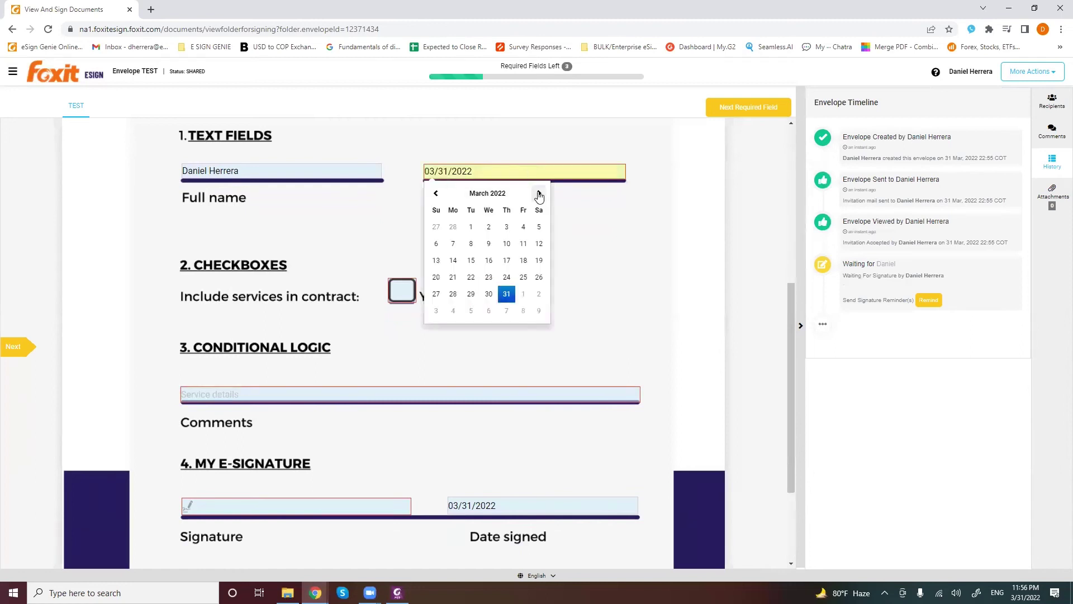
{"action": "left_click", "coordinate": [539, 194]}
{"action": "left_click", "coordinate": [453, 277]}
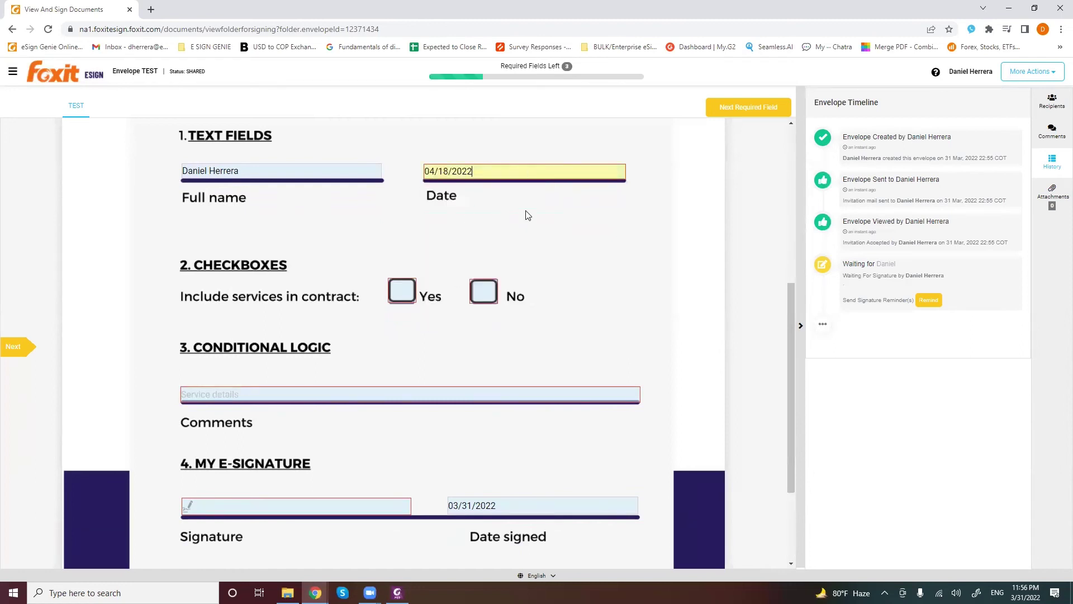
{"action": "scroll", "coordinate": [528, 224], "scroll_direction": "down", "scroll_amount": 1}
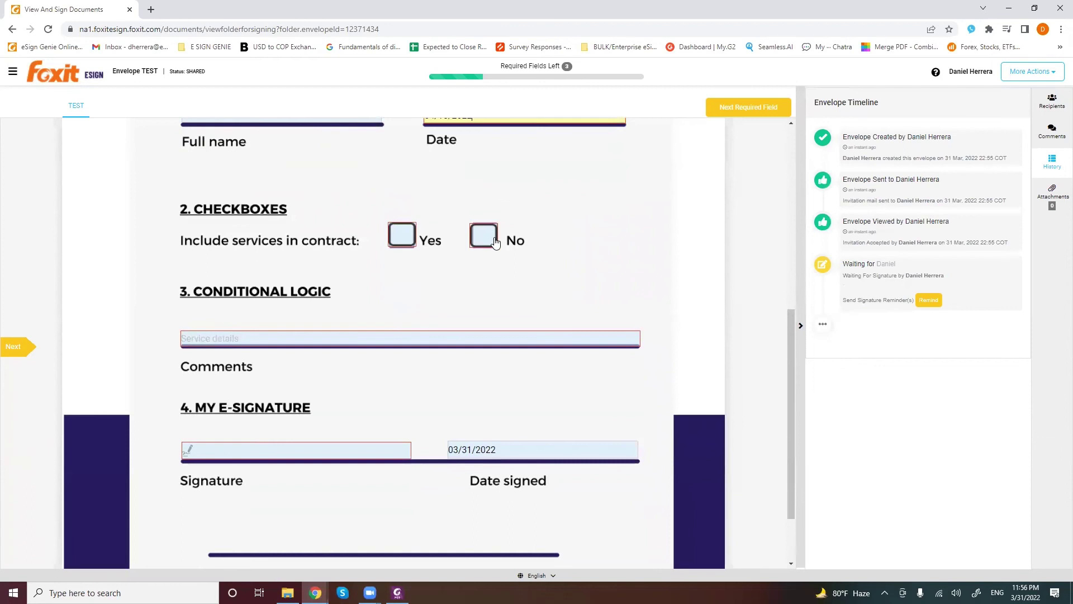
{"action": "left_click", "coordinate": [402, 235]}
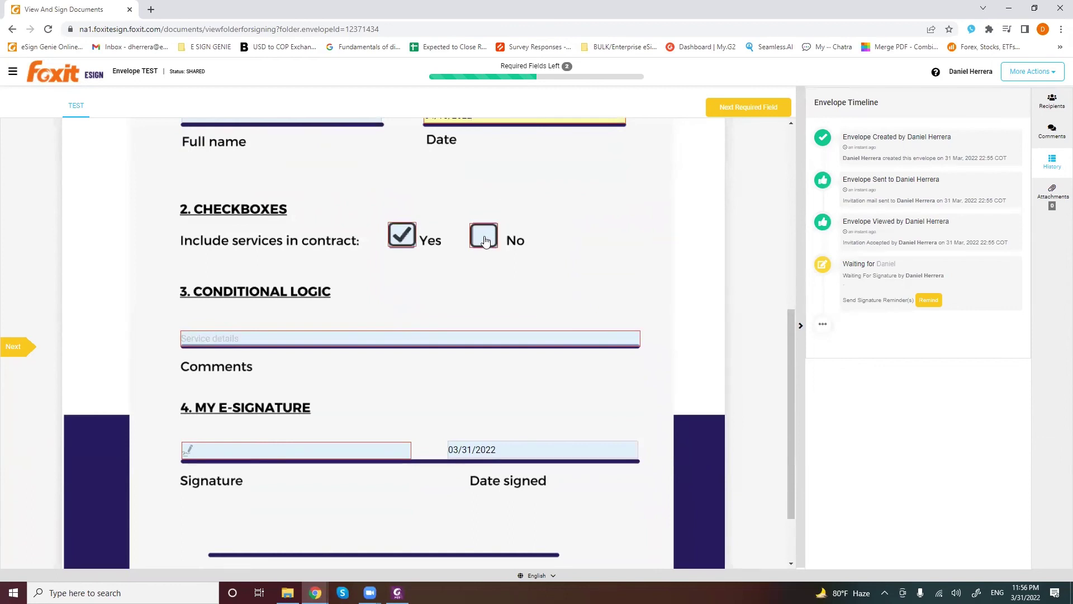
{"action": "left_click", "coordinate": [483, 235]}
{"action": "left_click", "coordinate": [405, 236]}
{"action": "left_click", "coordinate": [484, 237]}
{"action": "left_click", "coordinate": [302, 342]}
{"action": "type", "text": "Test"}
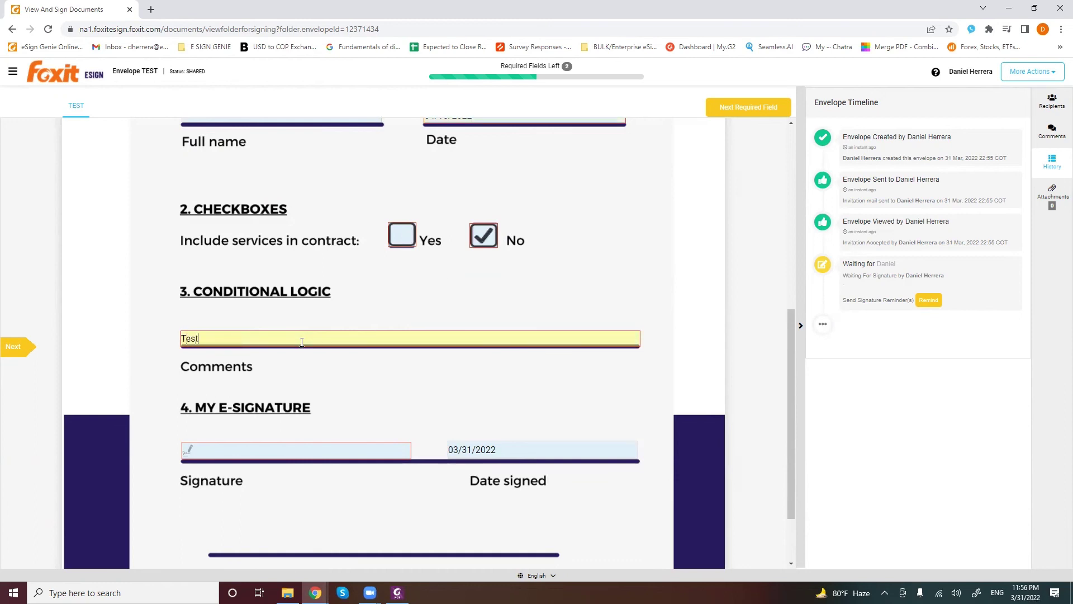
{"action": "scroll", "coordinate": [391, 403], "scroll_direction": "down", "scroll_amount": 1}
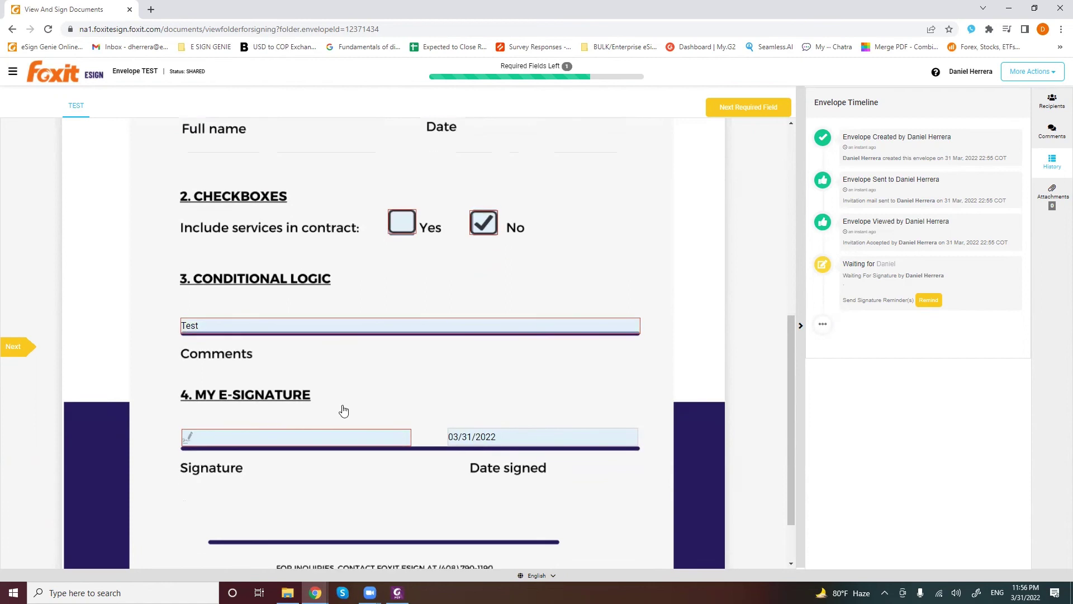
Sign the signature field with the signer's typed name in a handwritten style
{"action": "left_click", "coordinate": [404, 397]}
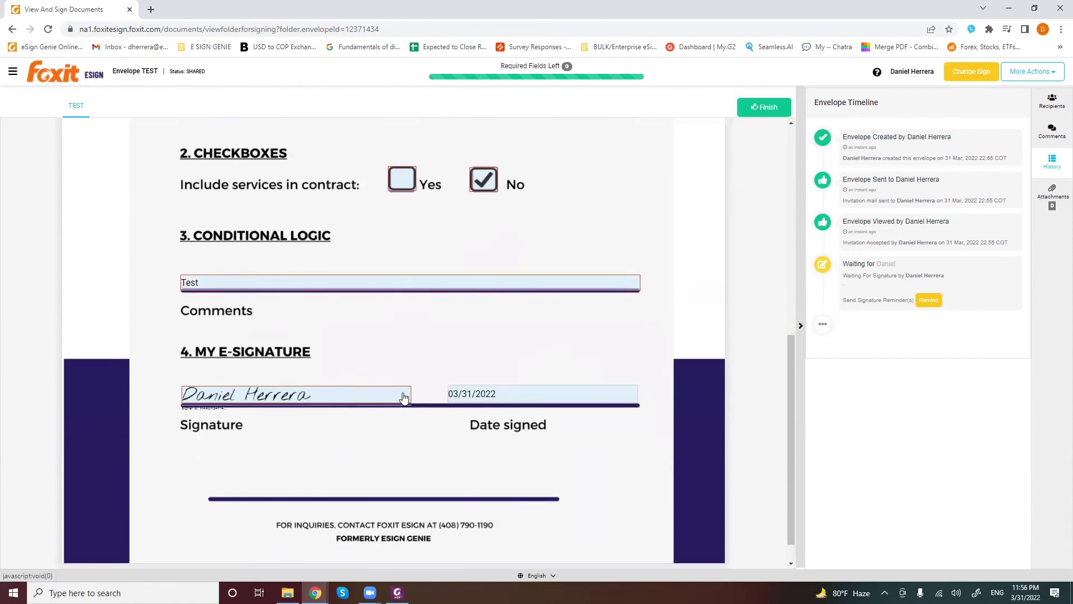
{"action": "left_click", "coordinate": [983, 75]}
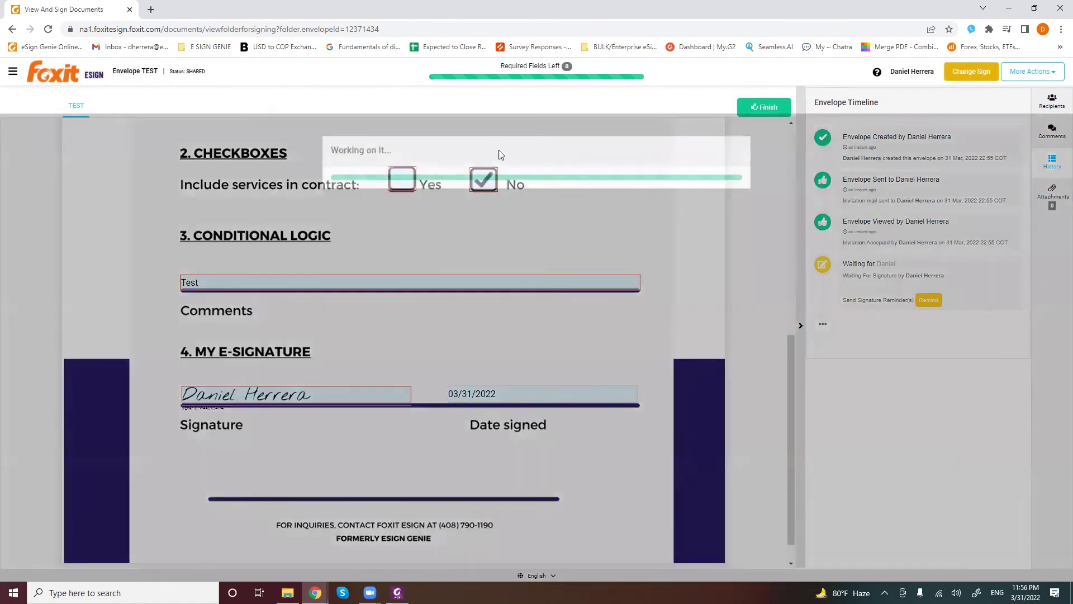
{"action": "triple_click", "coordinate": [411, 232]}
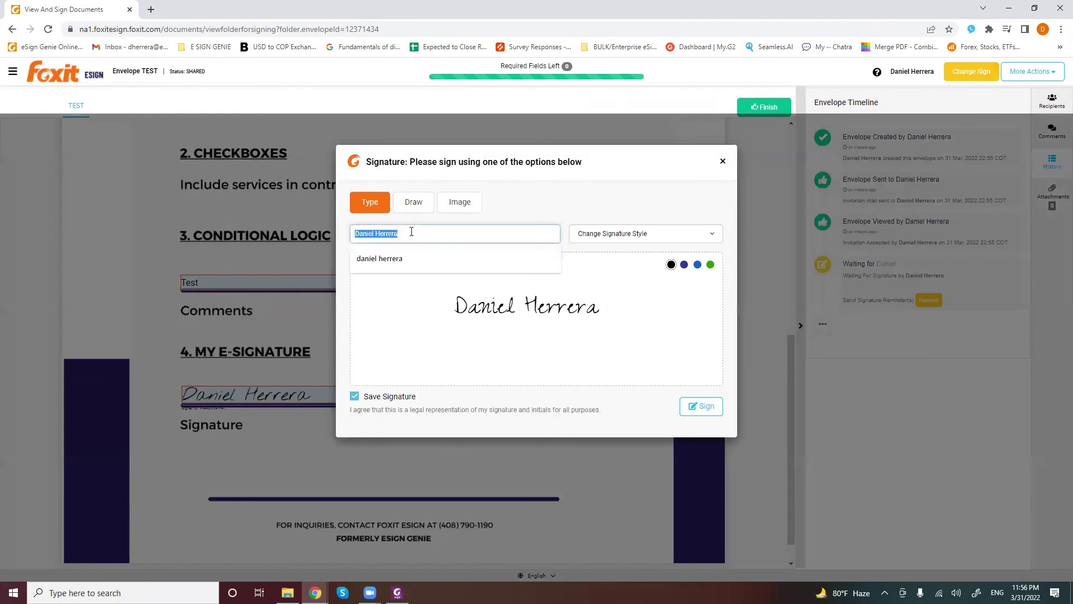
{"action": "type", "text": "Daniel Herrera"}
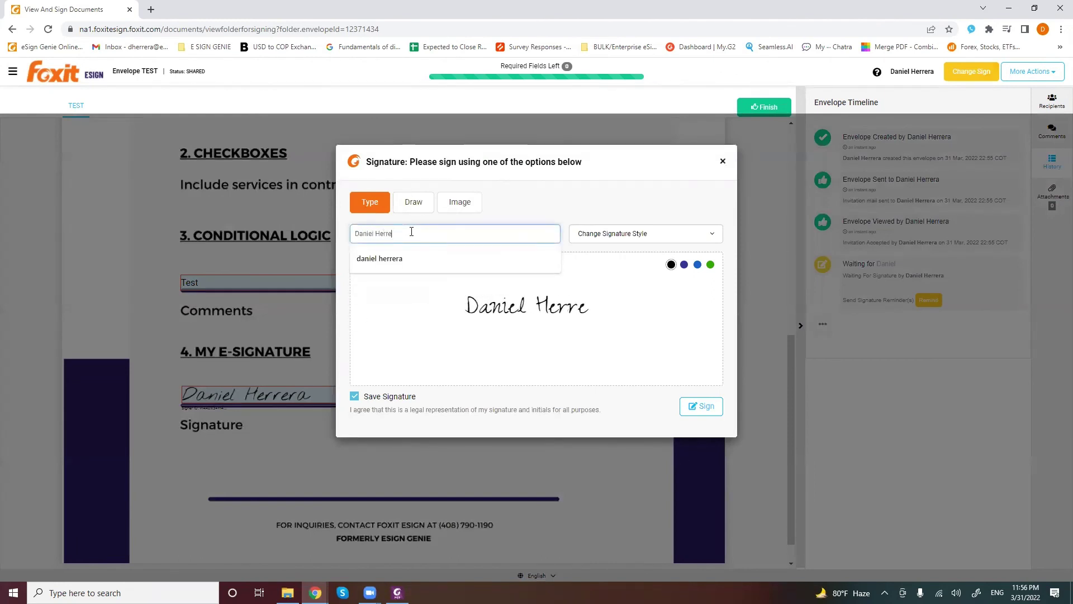
{"action": "left_click", "coordinate": [629, 234]}
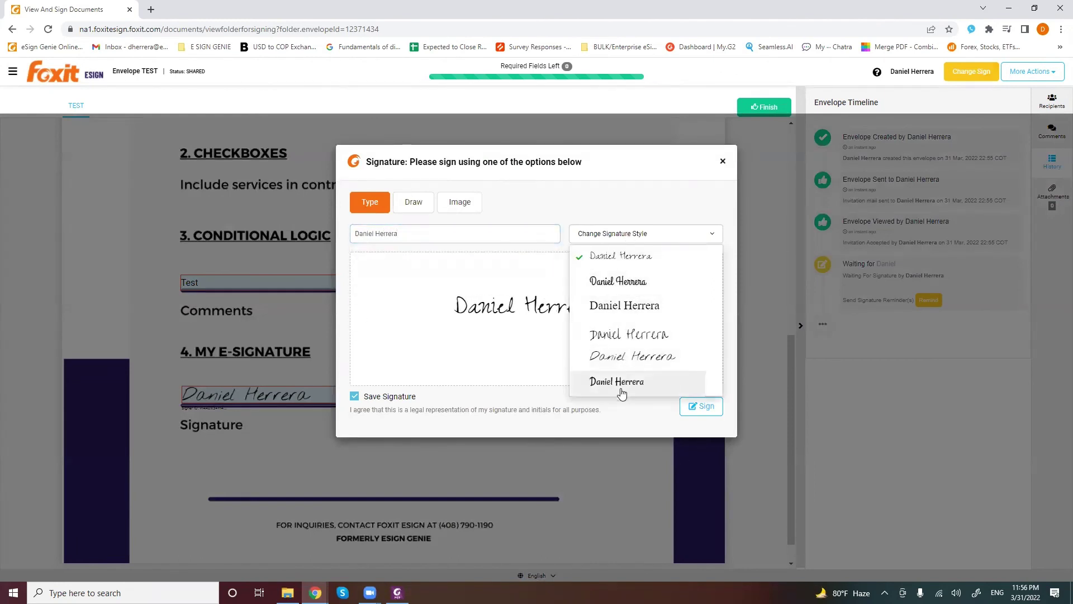
{"action": "left_click", "coordinate": [413, 203]}
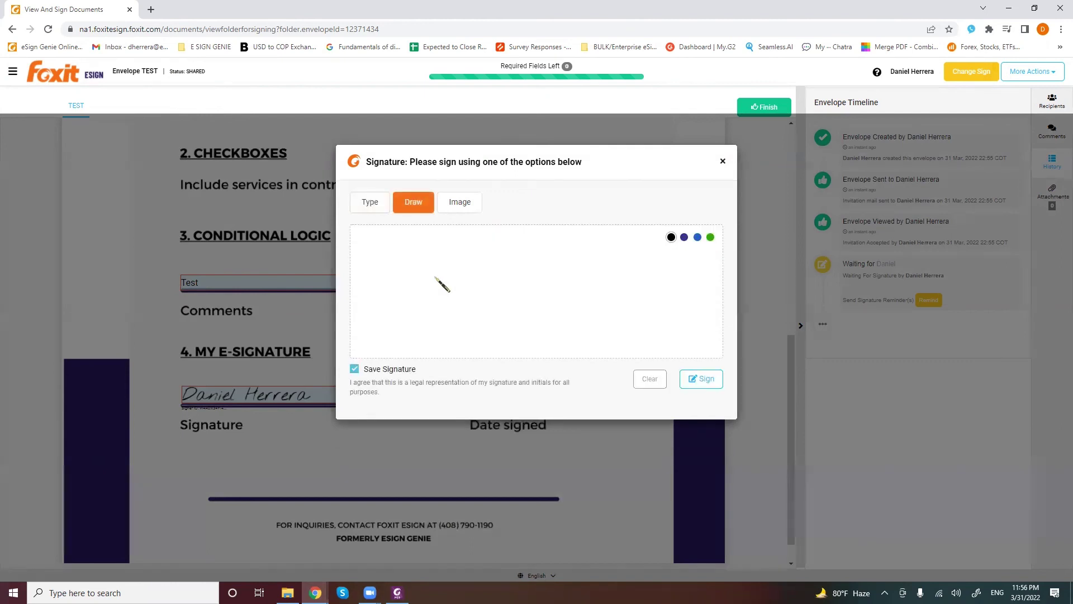
{"action": "left_click", "coordinate": [459, 202]}
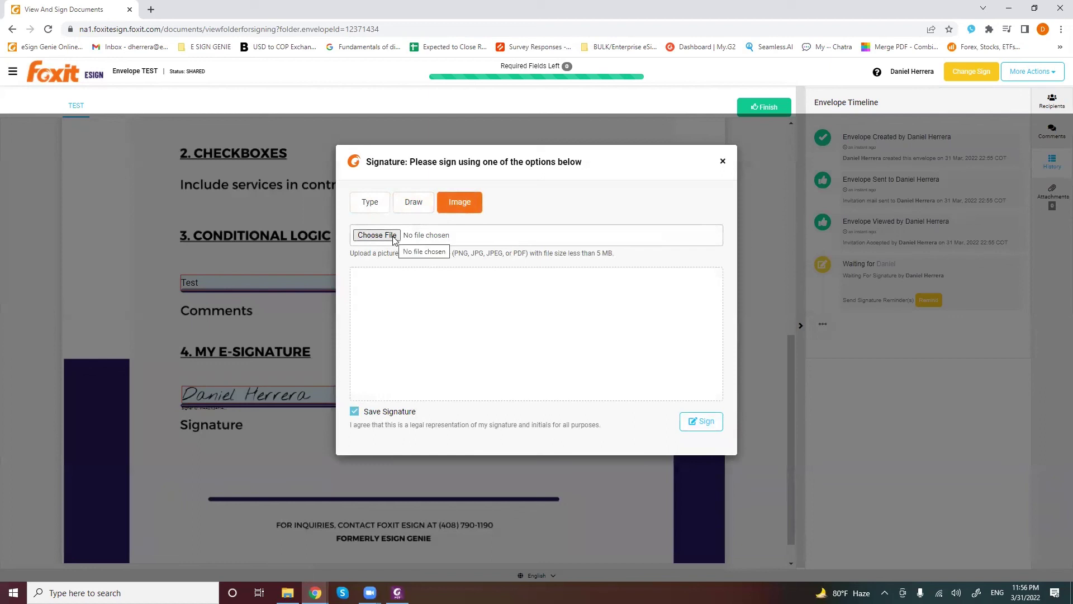
{"action": "left_click", "coordinate": [369, 203]}
{"action": "left_click", "coordinate": [635, 235]}
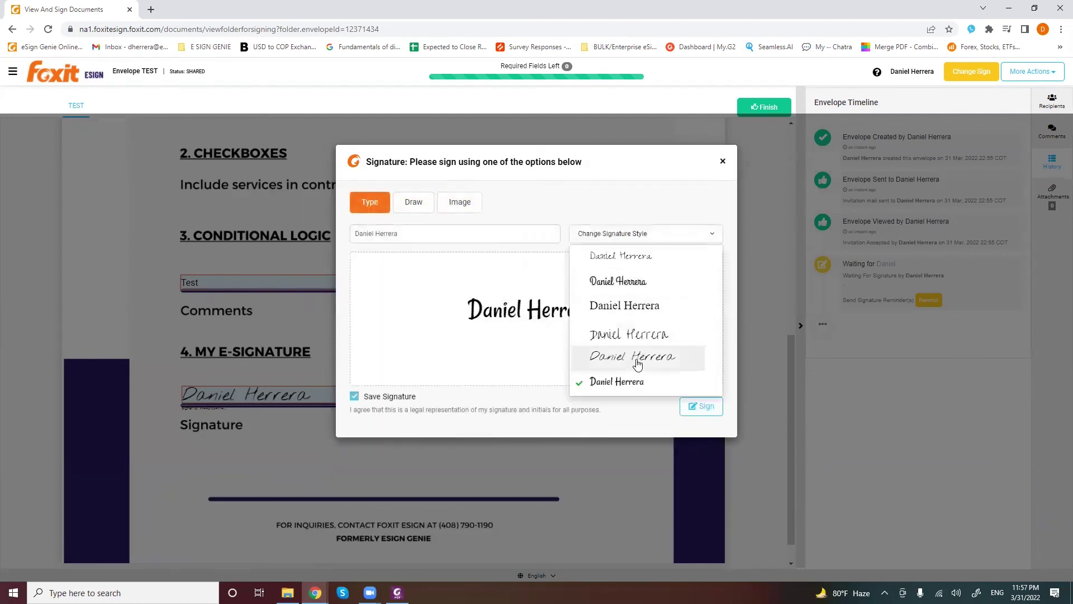
{"action": "left_click", "coordinate": [636, 365]}
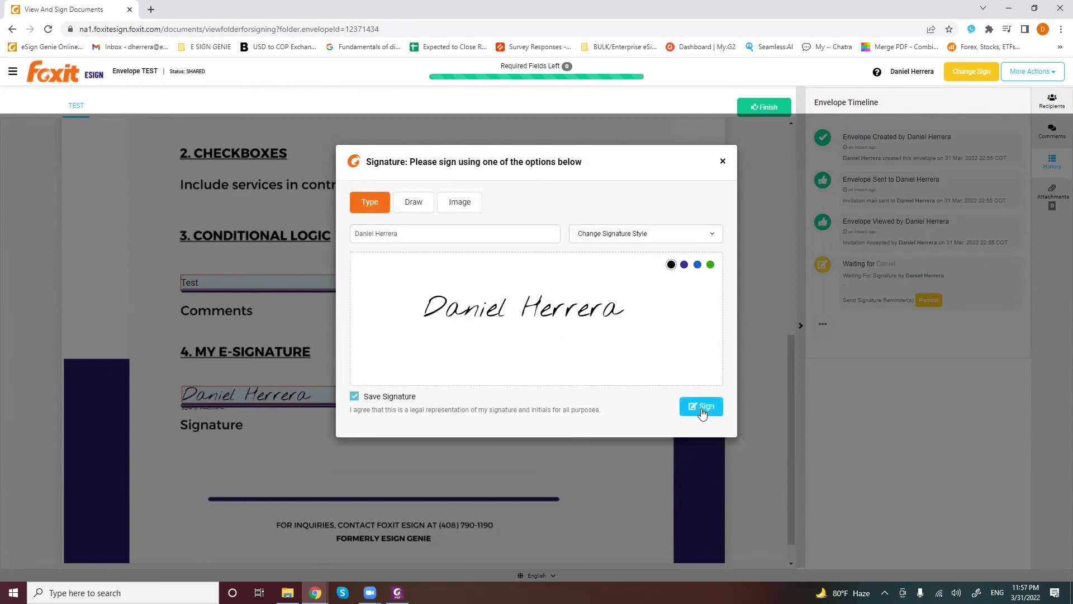
{"action": "left_click", "coordinate": [702, 411]}
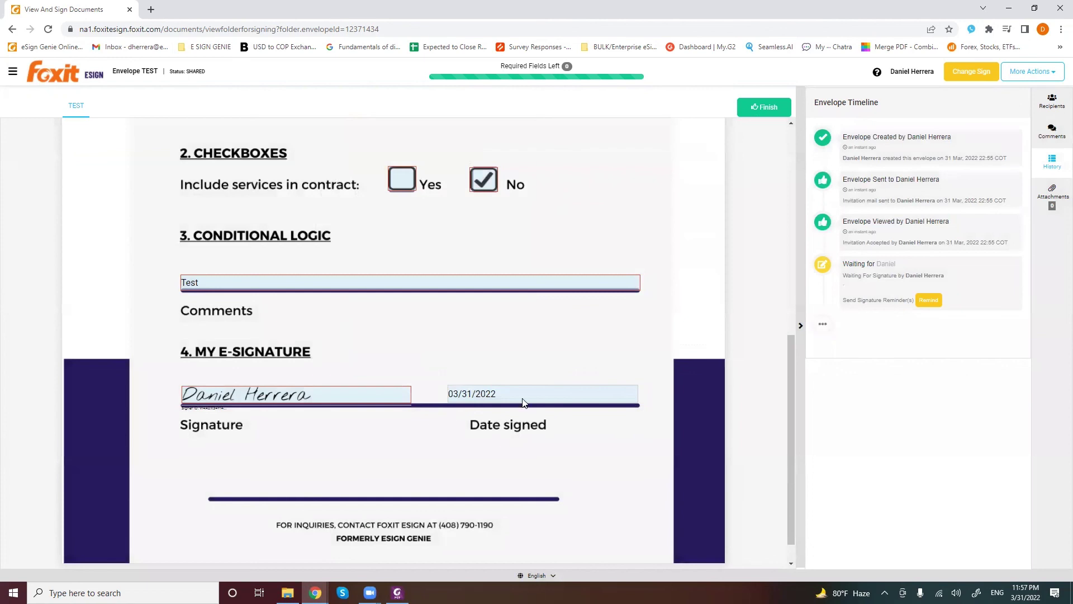
{"action": "scroll", "coordinate": [522, 402], "scroll_direction": "up", "scroll_amount": 2}
Finish signing, dismiss the Signed Successfully message, and scroll through the Signature Certificate
{"action": "left_click", "coordinate": [766, 106]}
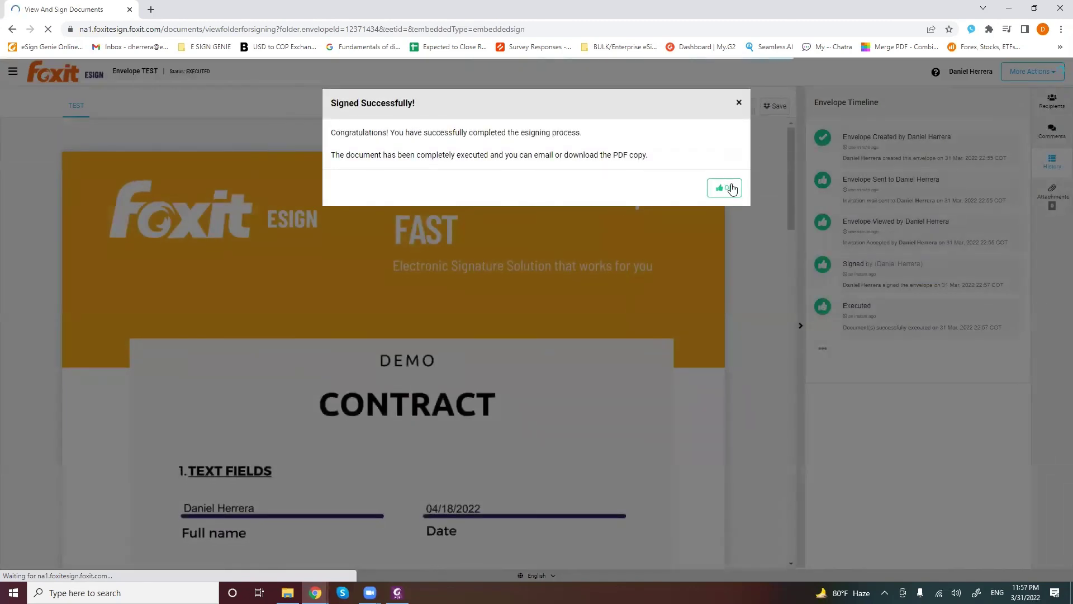
{"action": "left_click", "coordinate": [726, 188]}
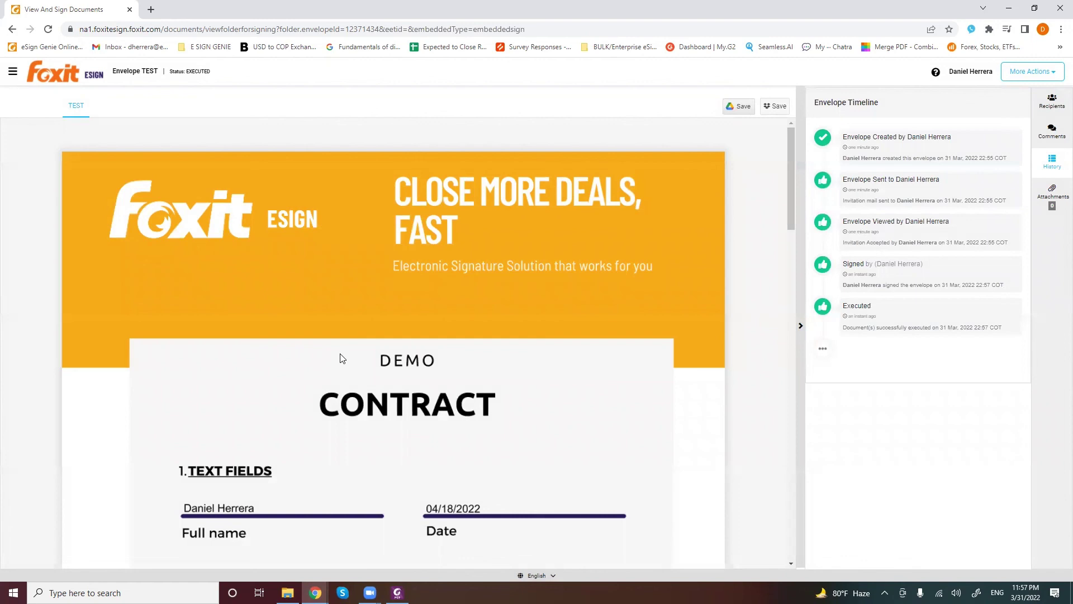
{"action": "scroll", "coordinate": [342, 358], "scroll_direction": "down", "scroll_amount": 4}
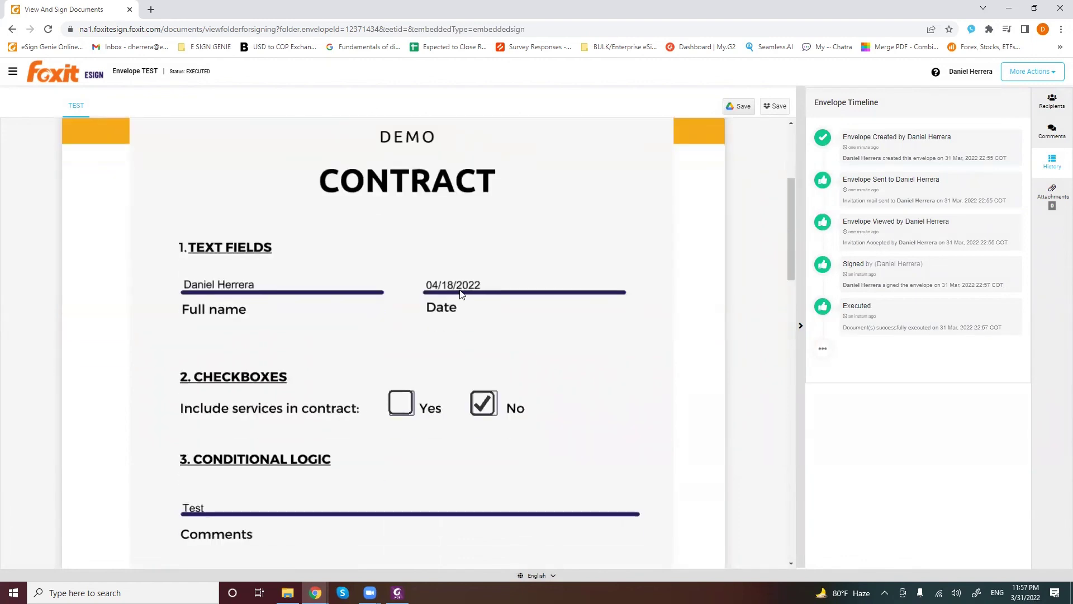
{"action": "scroll", "coordinate": [512, 273], "scroll_direction": "down", "scroll_amount": 2}
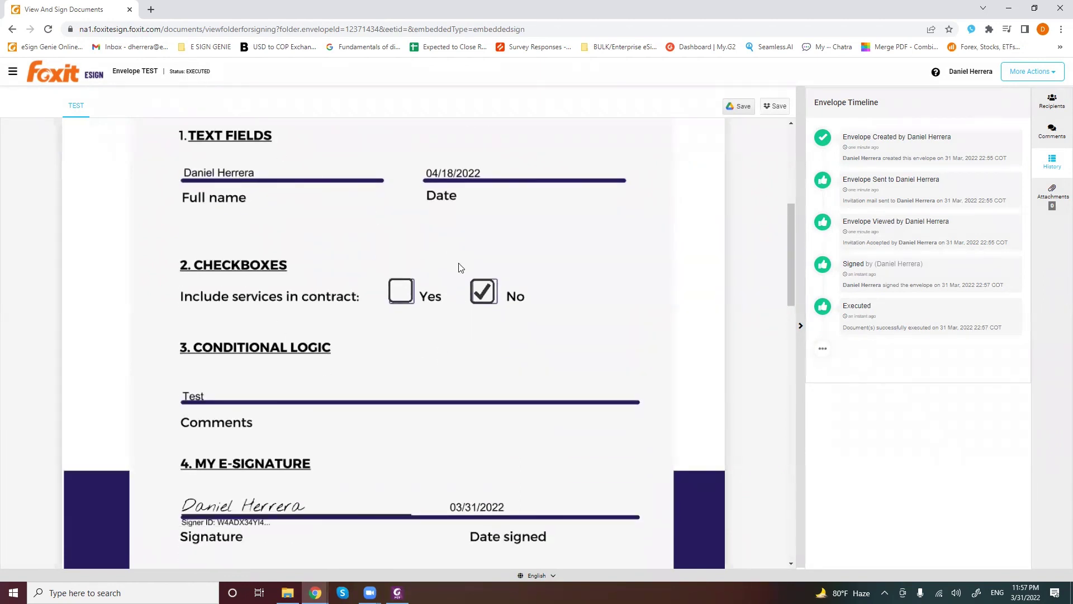
{"action": "scroll", "coordinate": [460, 267], "scroll_direction": "down", "scroll_amount": 8}
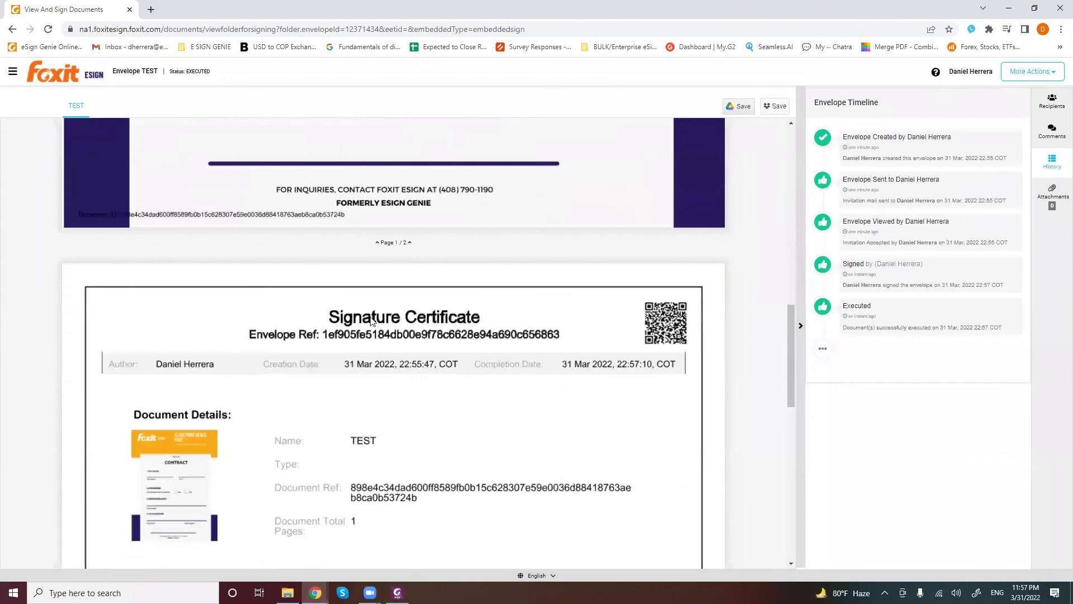
{"action": "scroll", "coordinate": [342, 364], "scroll_direction": "down", "scroll_amount": 4}
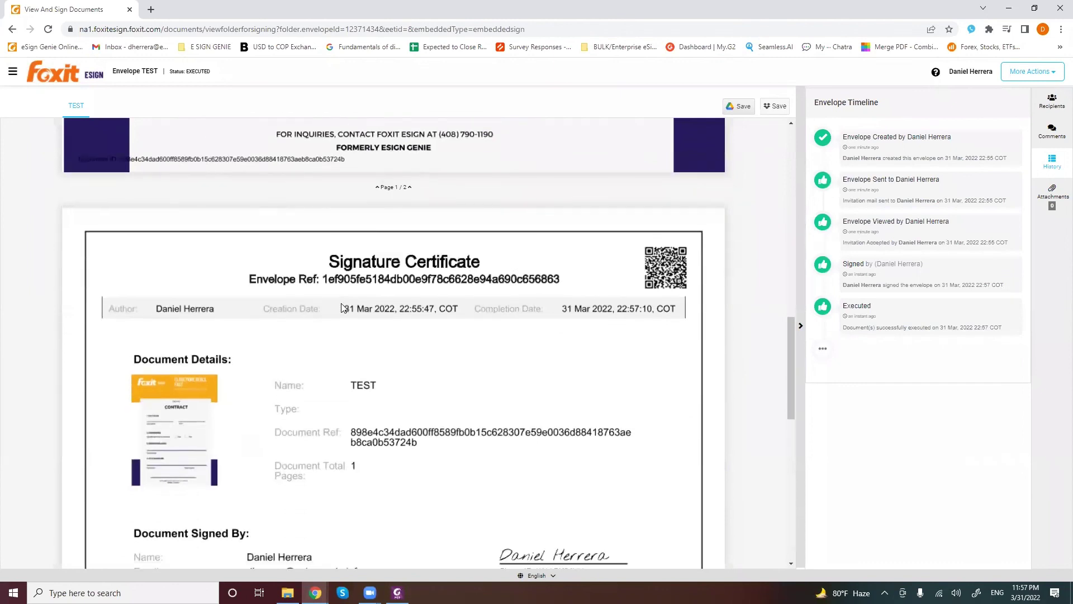
{"action": "scroll", "coordinate": [360, 324], "scroll_direction": "down", "scroll_amount": 1}
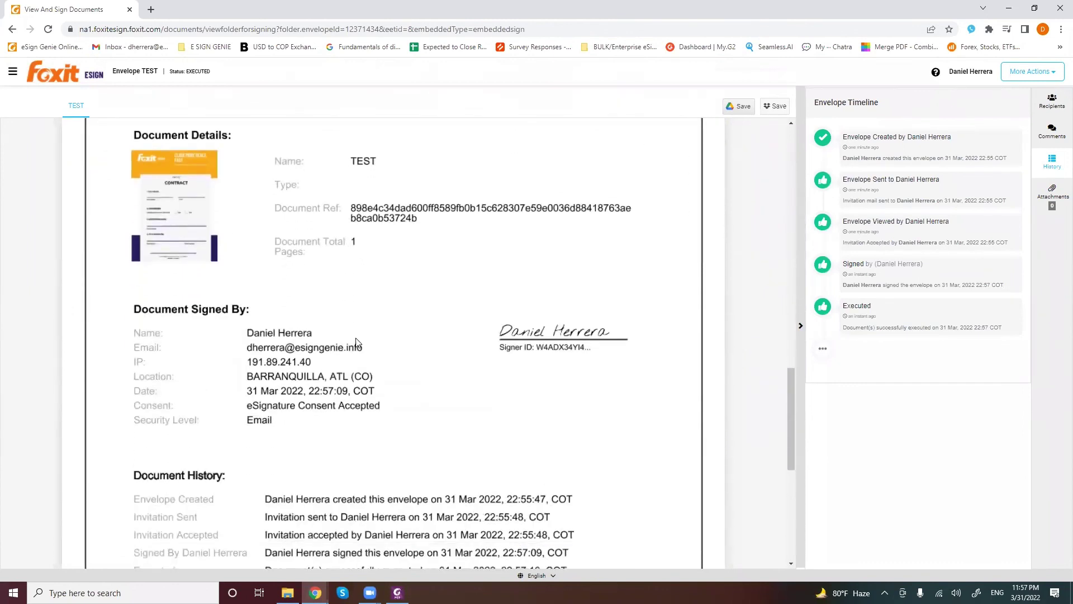
{"action": "scroll", "coordinate": [299, 373], "scroll_direction": "down", "scroll_amount": 4}
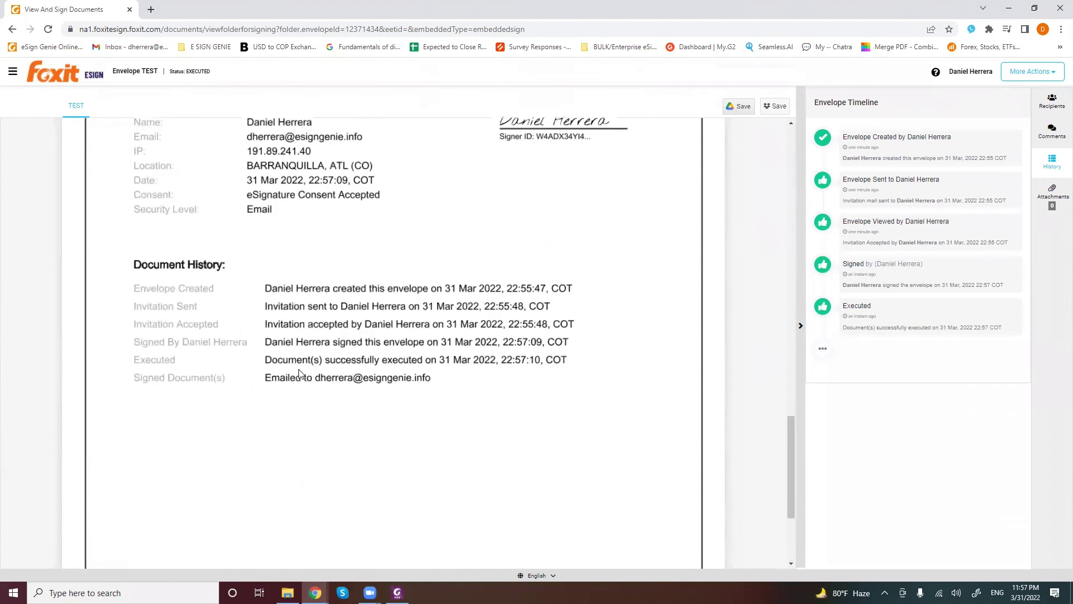
{"action": "scroll", "coordinate": [568, 371], "scroll_direction": "up", "scroll_amount": 6}
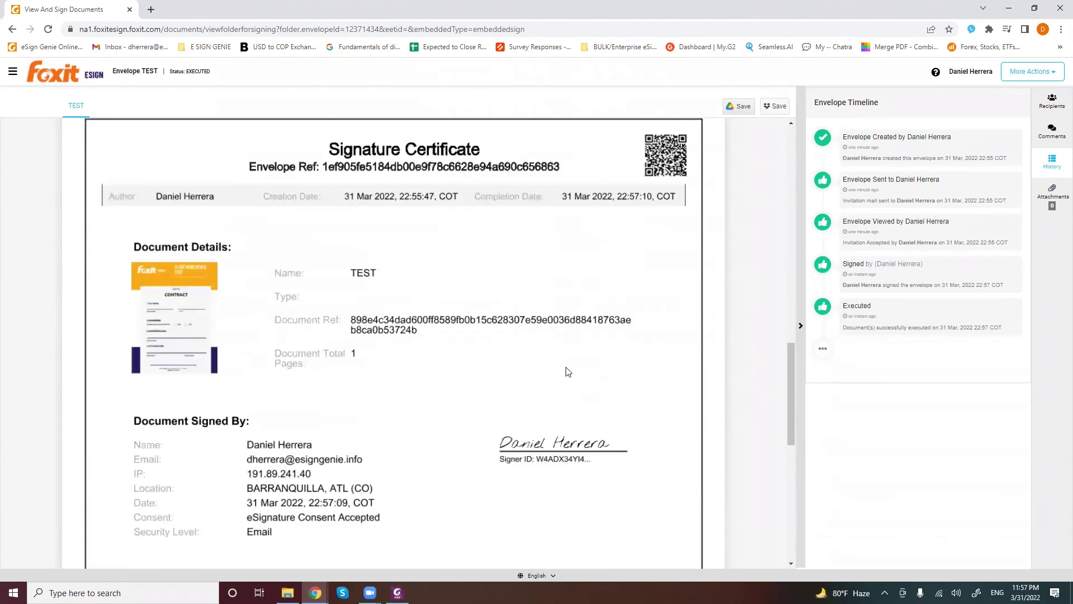
{"action": "scroll", "coordinate": [568, 371], "scroll_direction": "up", "scroll_amount": 15}
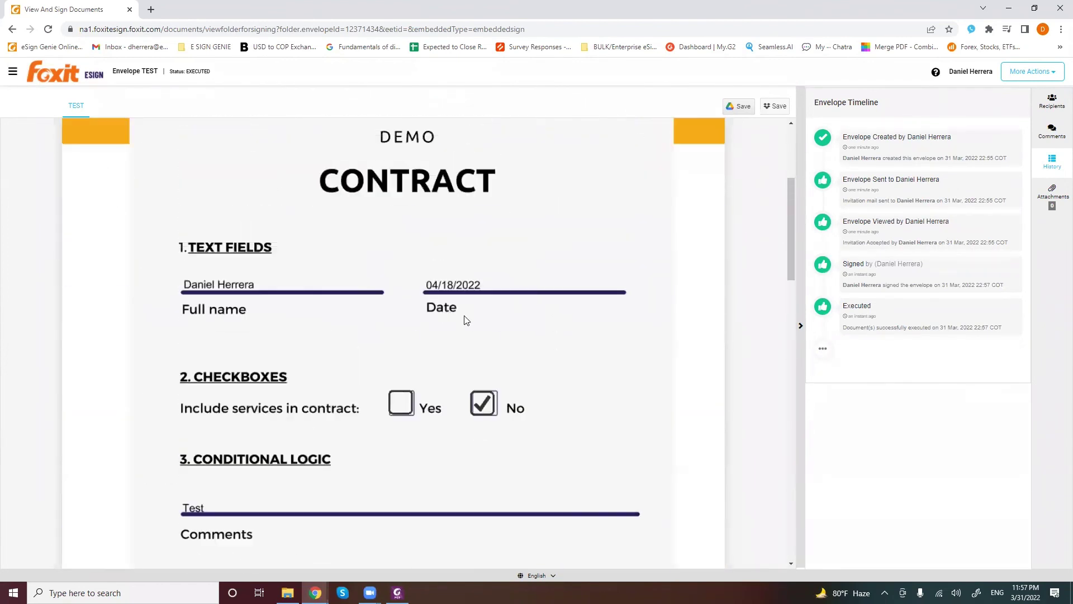
Open and close the More Actions list for the executed envelope
{"action": "mouse_move", "coordinate": [742, 111]}
{"action": "left_click", "coordinate": [1036, 77]}
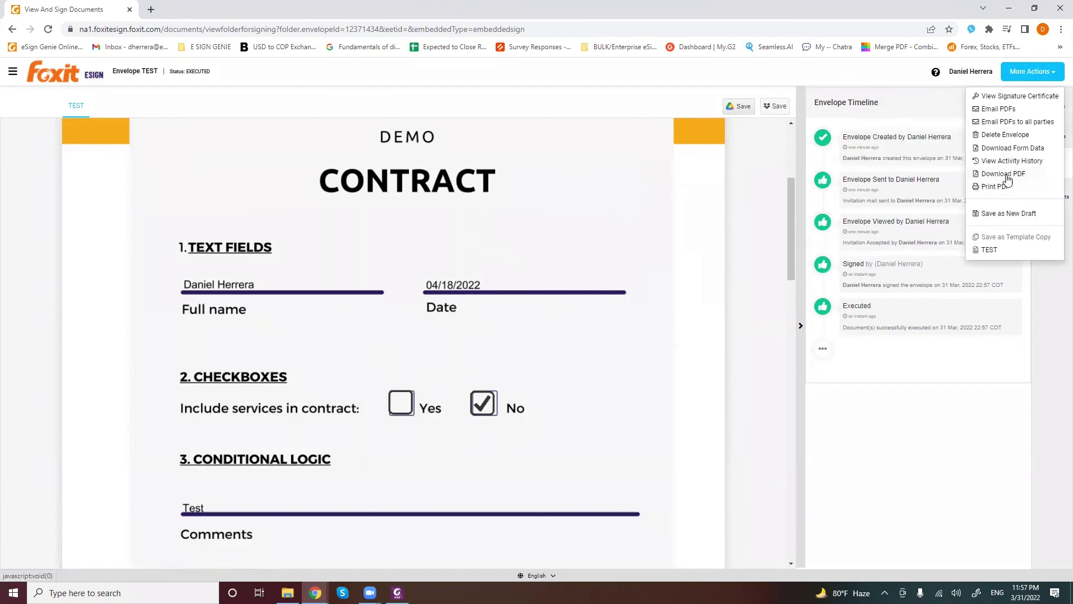
{"action": "left_click", "coordinate": [1043, 74]}
{"action": "scroll", "coordinate": [454, 384], "scroll_direction": "up", "scroll_amount": 4}
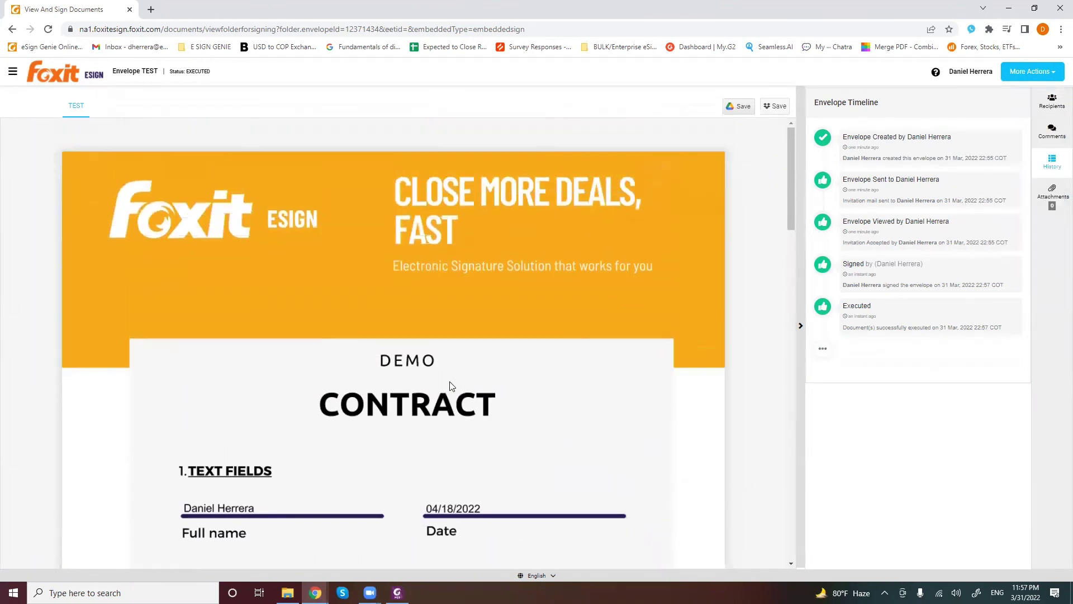
{"action": "scroll", "coordinate": [452, 386], "scroll_direction": "down", "scroll_amount": 2}
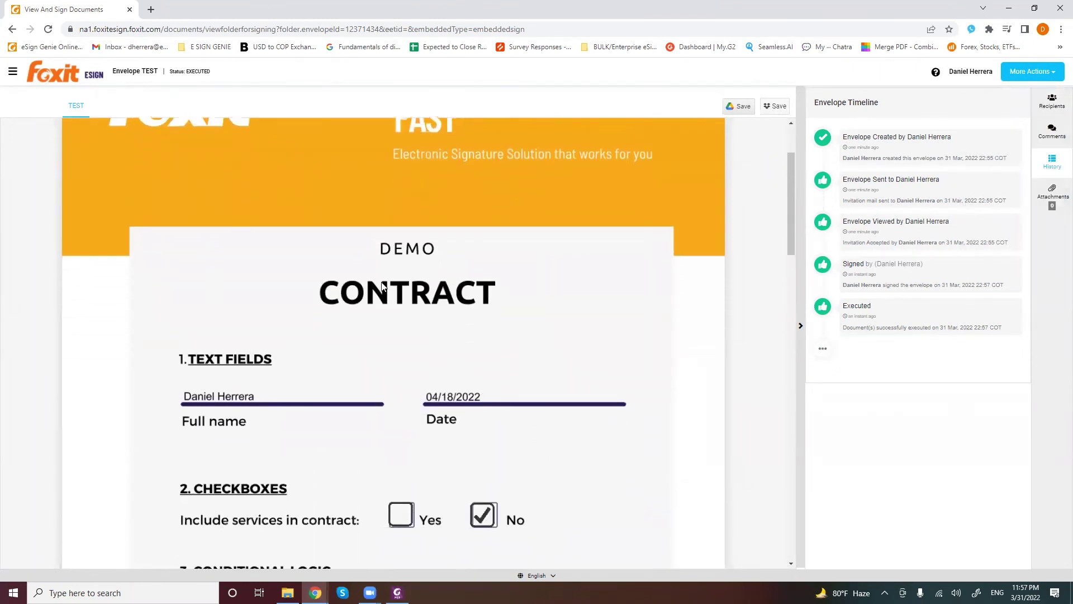
Open the TEST template from the Templates list
{"action": "left_click", "coordinate": [12, 71]}
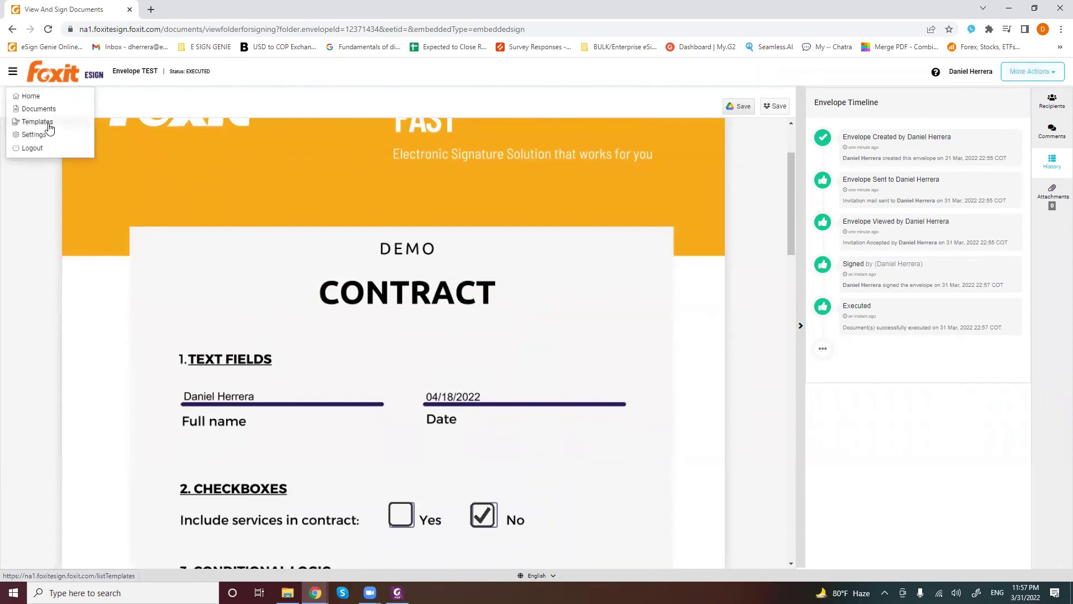
{"action": "left_click", "coordinate": [49, 127]}
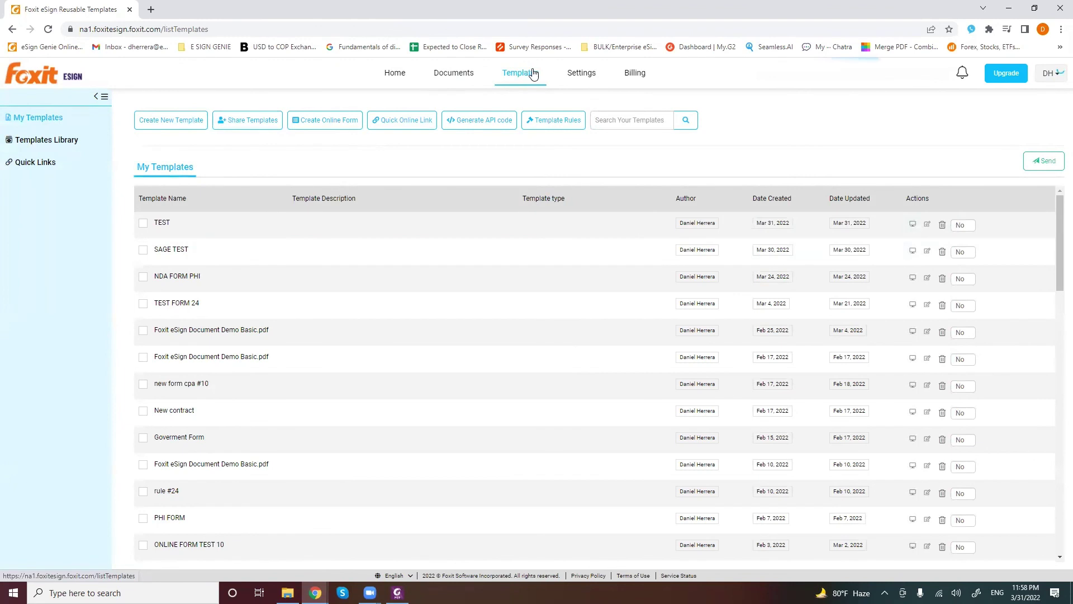
{"action": "left_click", "coordinate": [166, 226]}
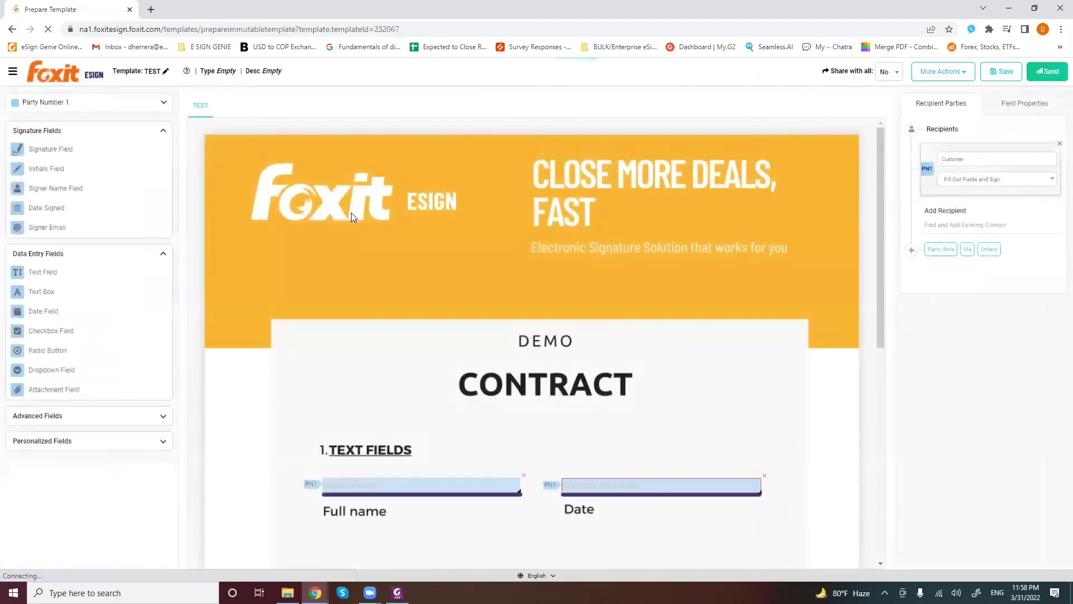
{"action": "scroll", "coordinate": [421, 227], "scroll_direction": "down", "scroll_amount": 4}
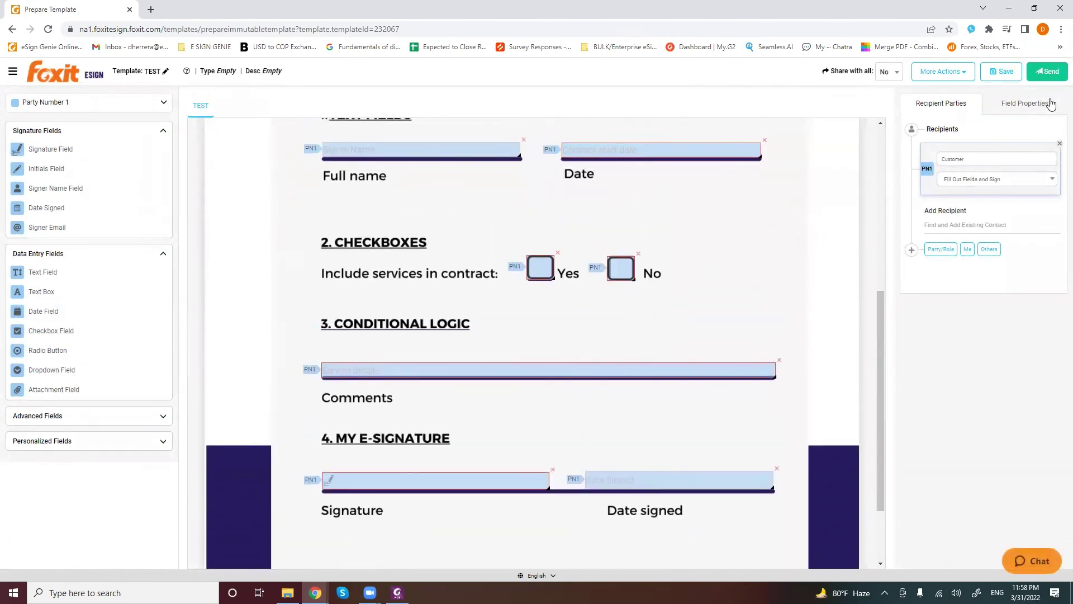
Send the TEST template with yourself added as the Customer recipient
{"action": "left_click", "coordinate": [1058, 76]}
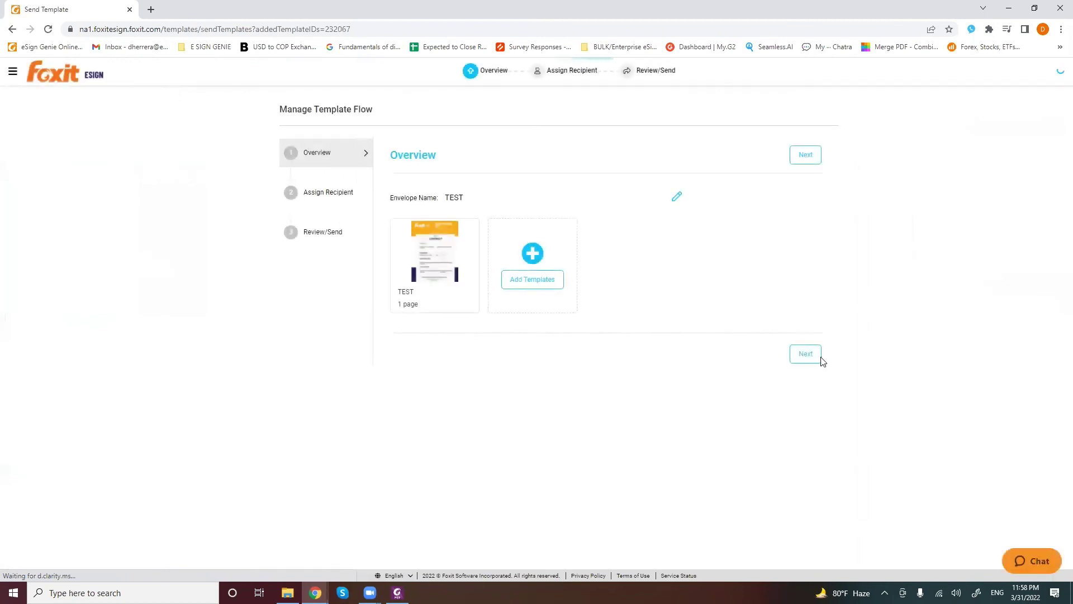
{"action": "left_click", "coordinate": [806, 356]}
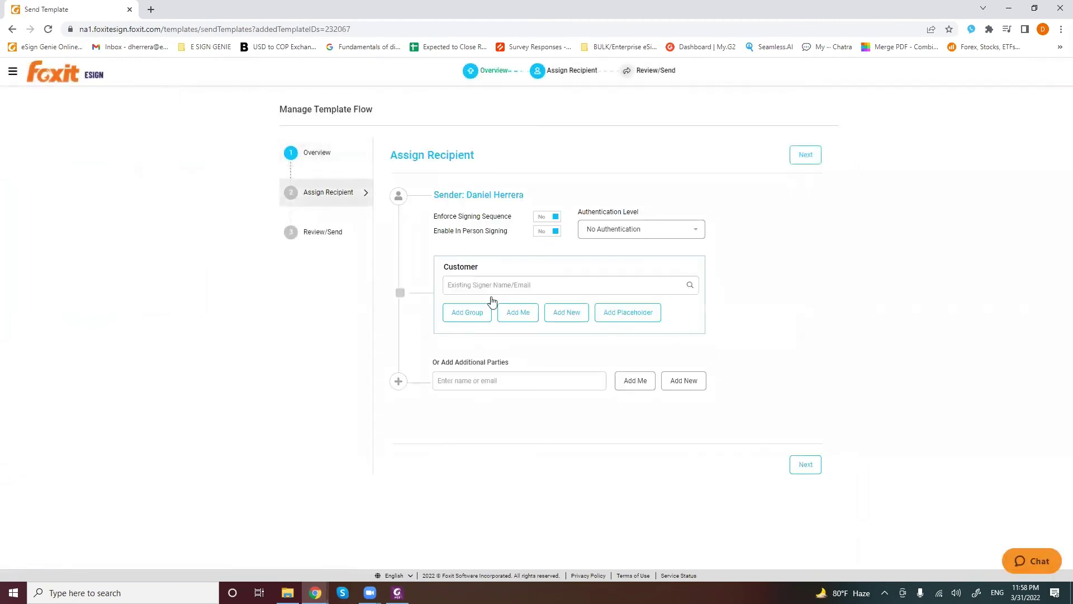
{"action": "left_click", "coordinate": [517, 311]}
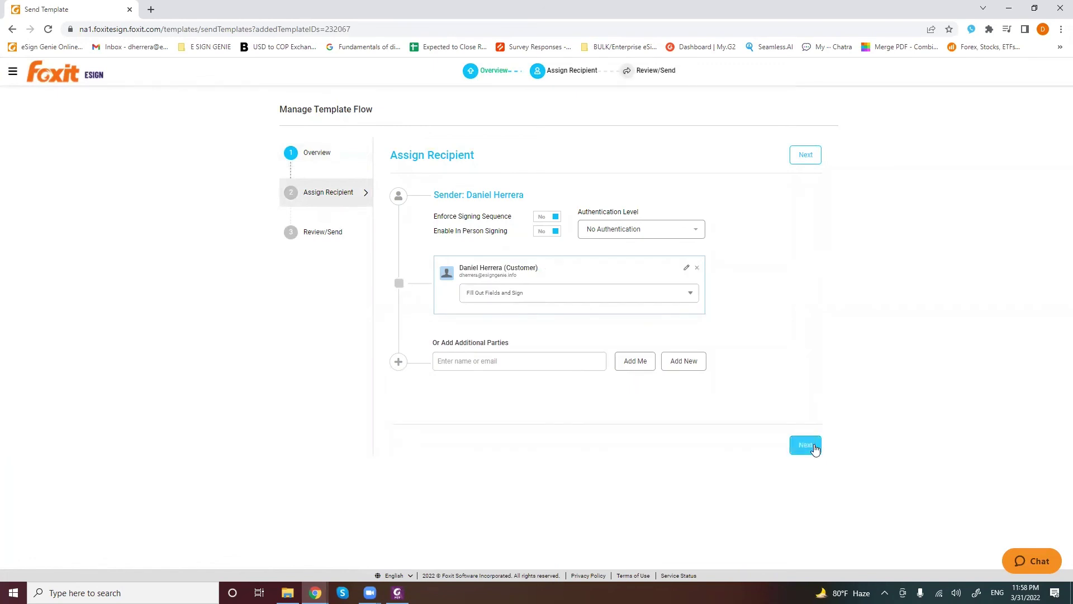
{"action": "left_click", "coordinate": [815, 447]}
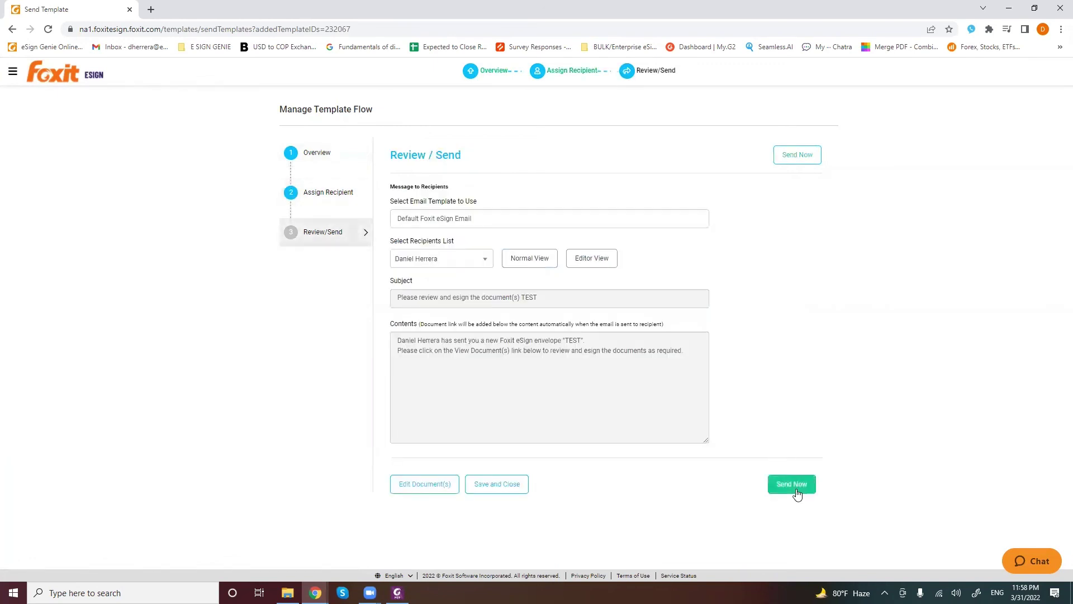
{"action": "left_click", "coordinate": [784, 485]}
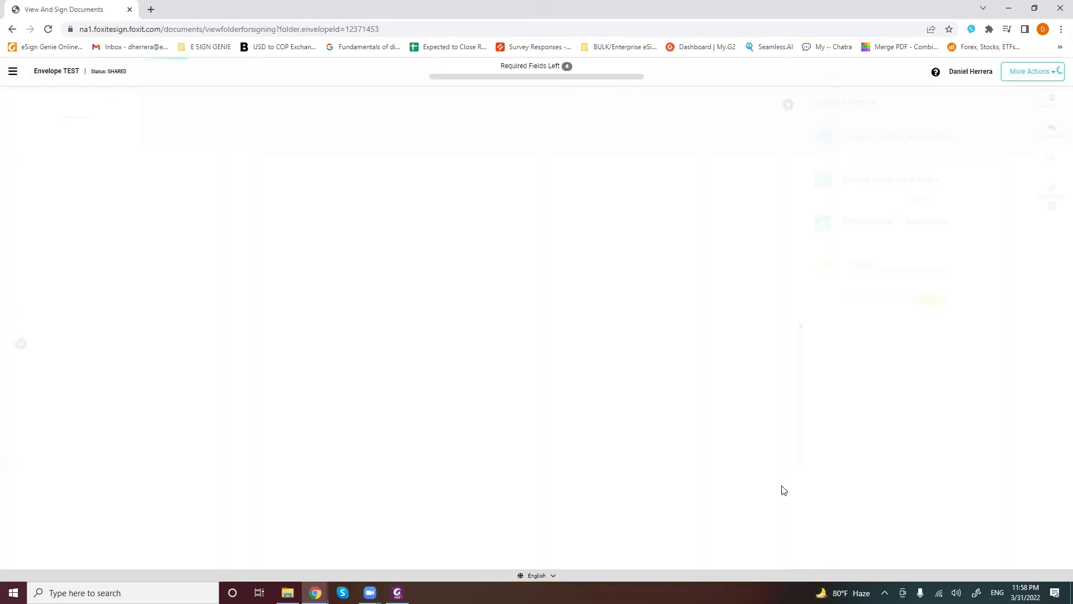